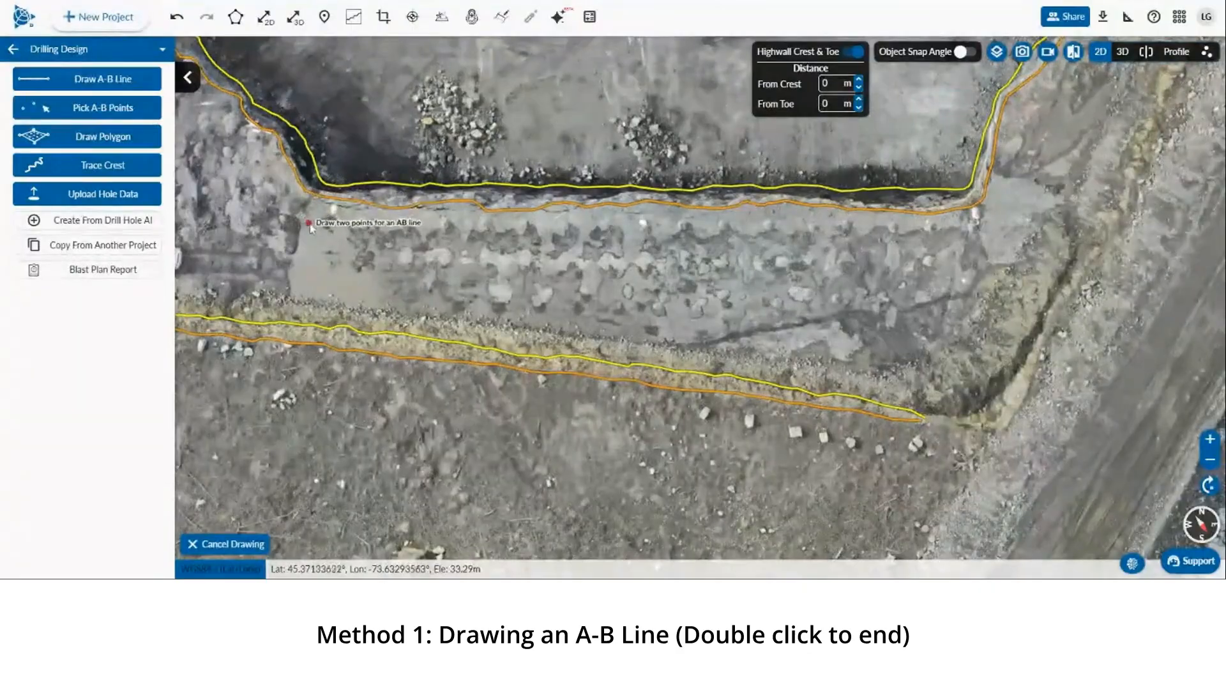
Draw an A-B line about 27 m long along the bench just below the upper crest
click(307, 224)
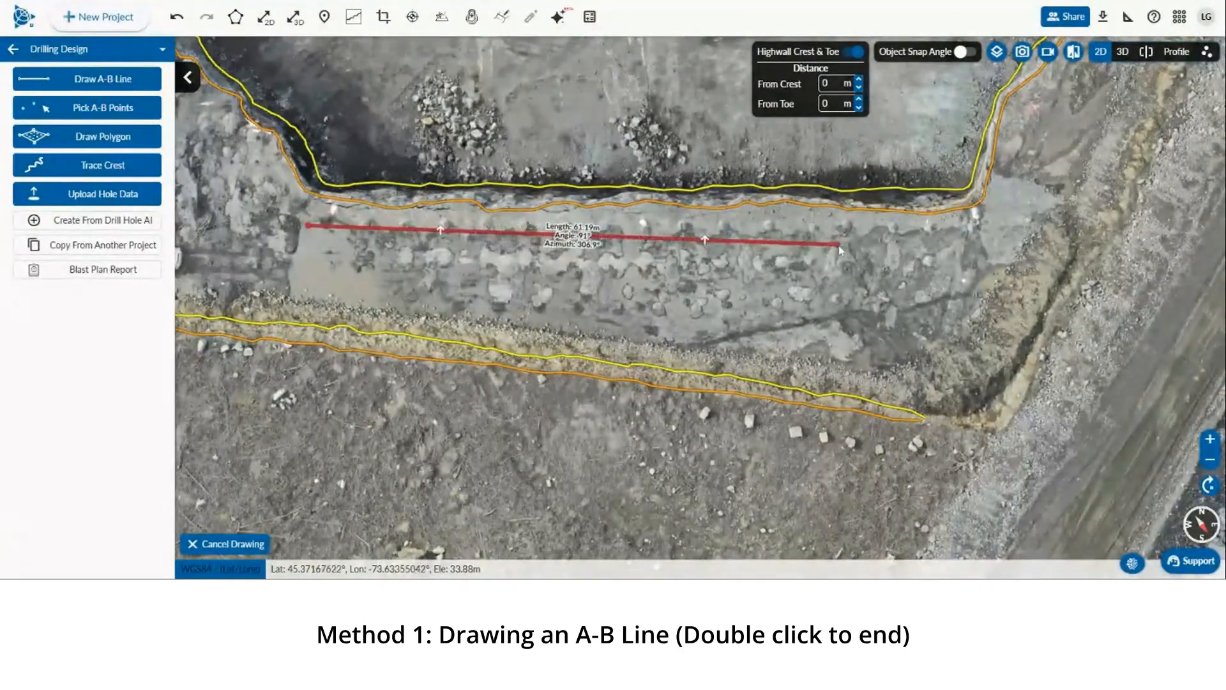
double_click(981, 234)
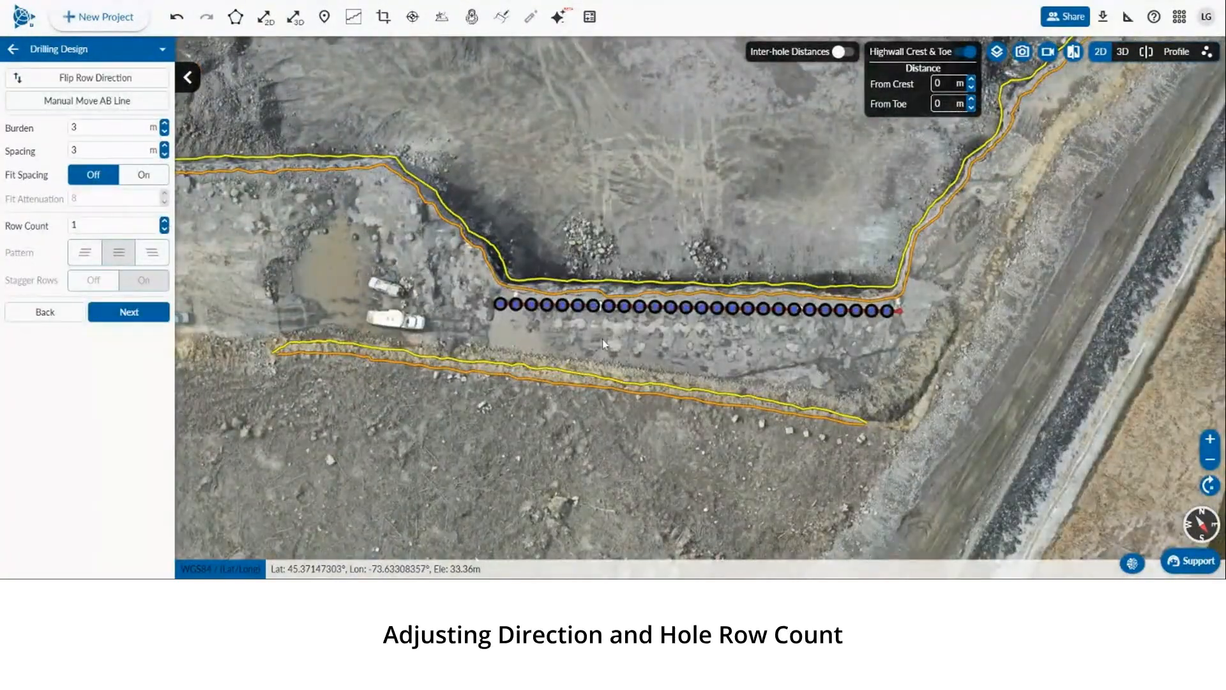
Flip the row direction back and forth and increase the row count to 4
scroll(699, 297, up, 4)
scroll(699, 297, down, 2)
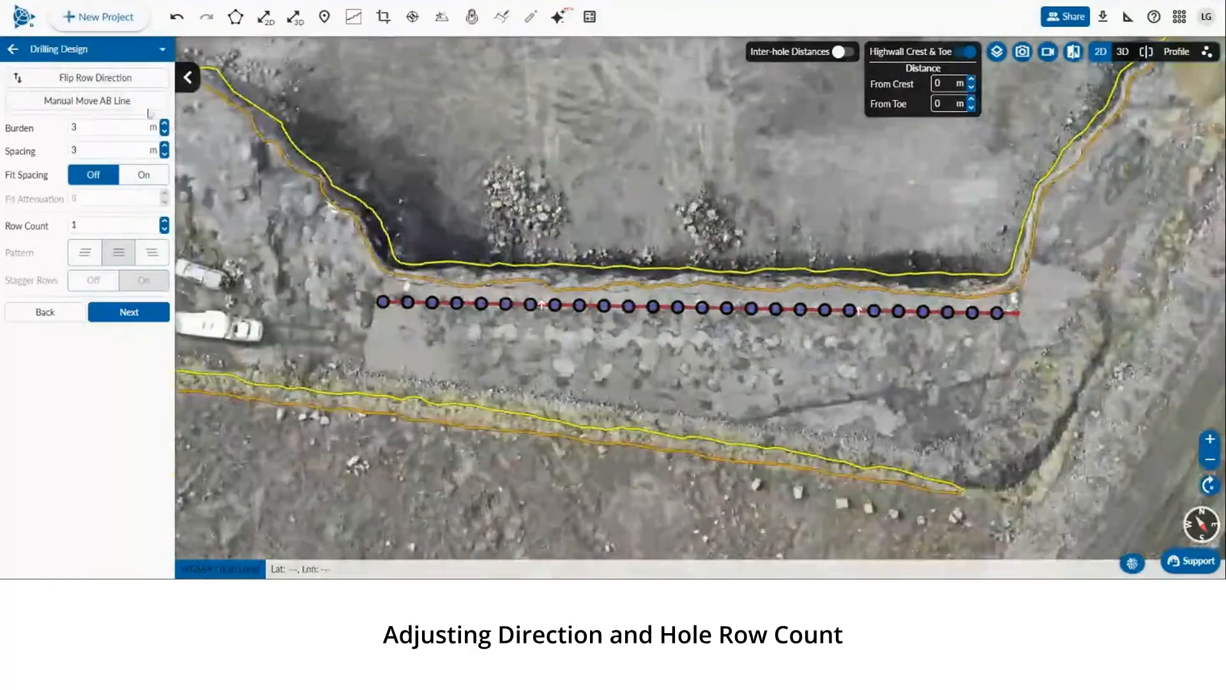
click(100, 83)
click(103, 81)
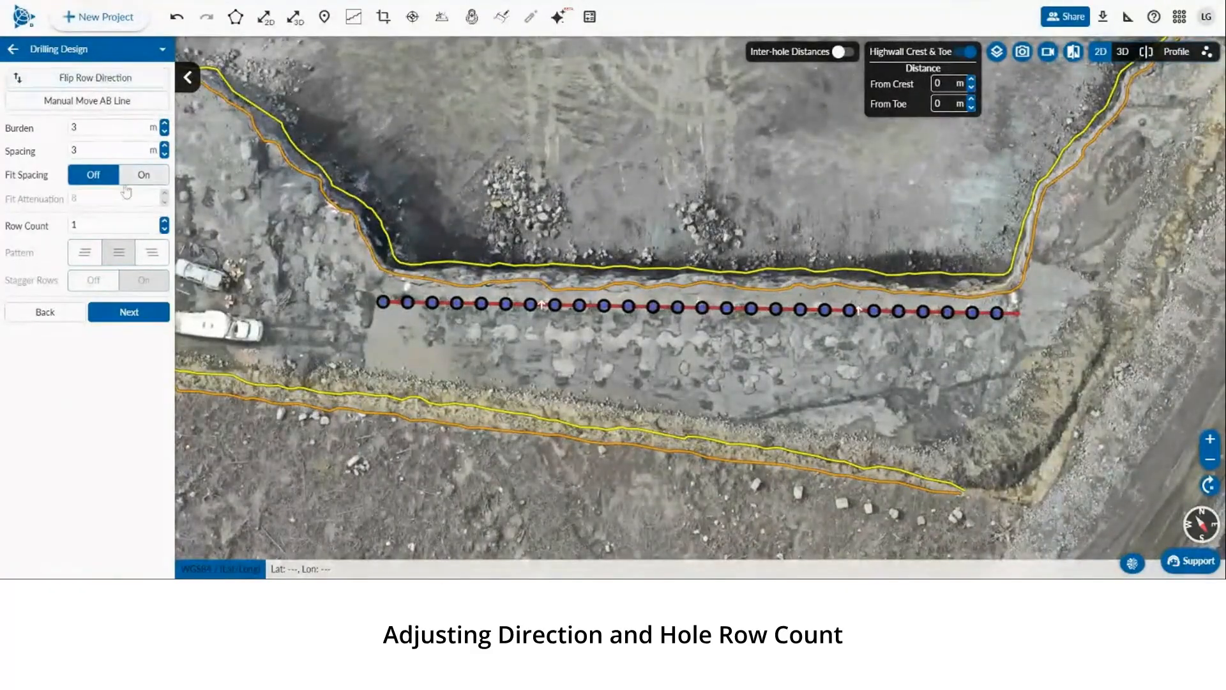
click(165, 221)
click(165, 221)
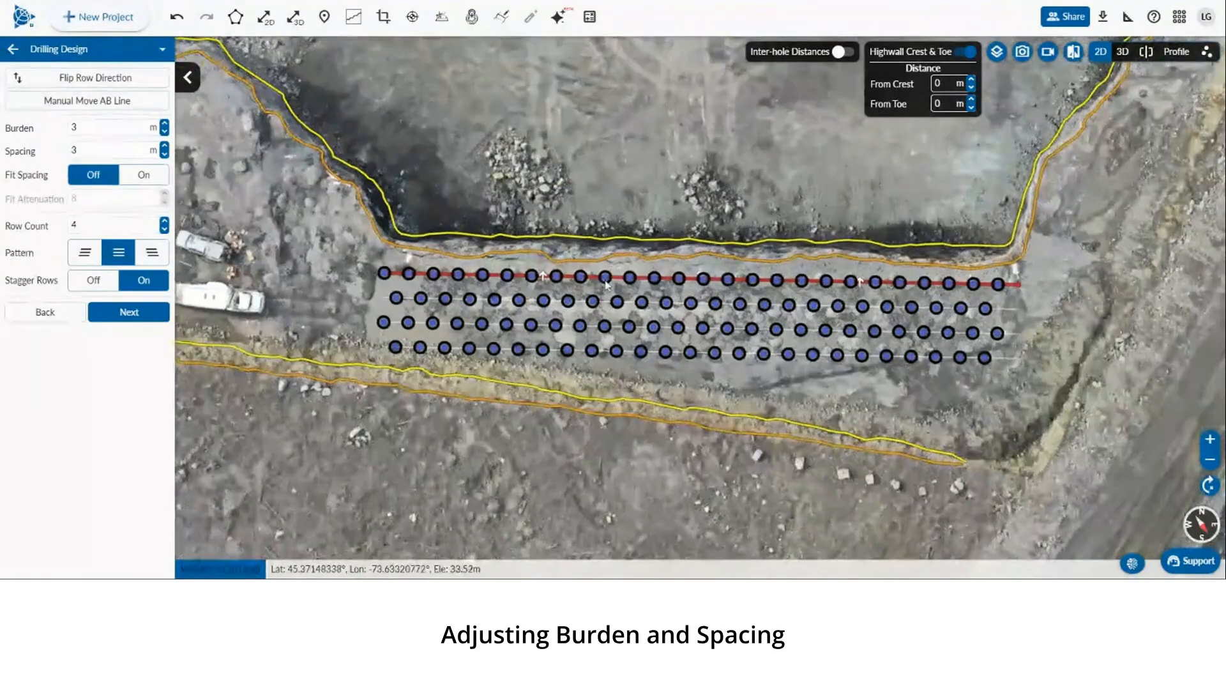
Raise the burden to 5 m, then lower it to 2 m
scroll(605, 284, up, 5)
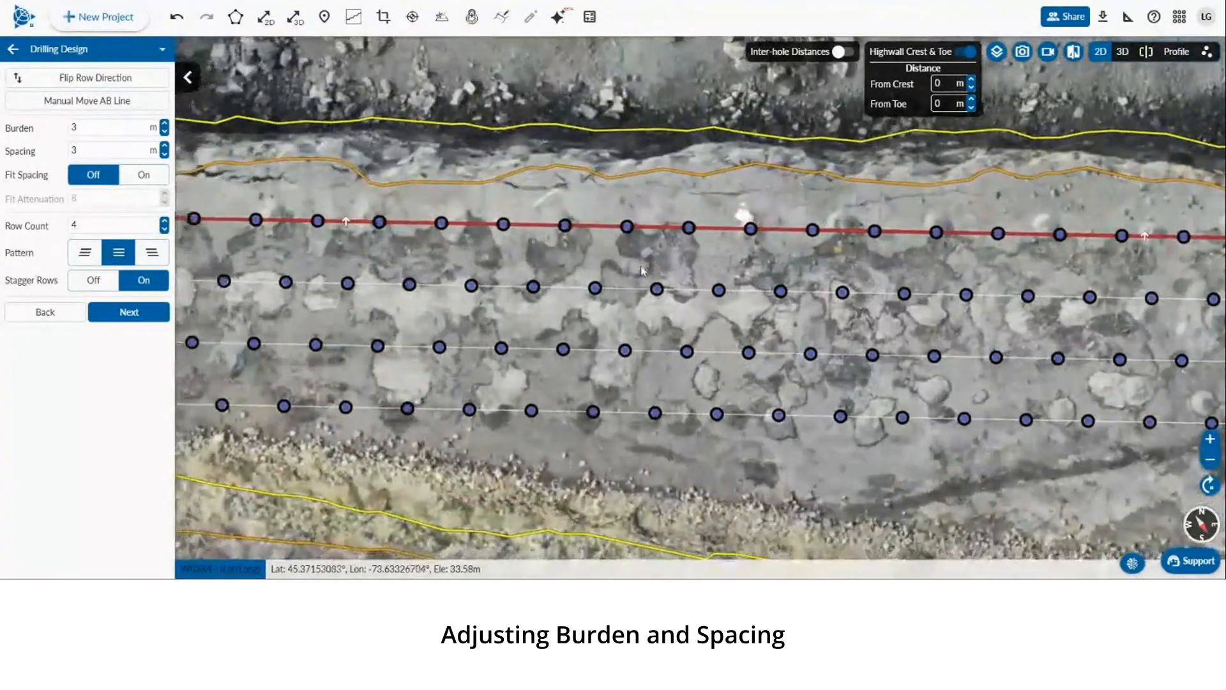
drag(642, 266, 656, 273)
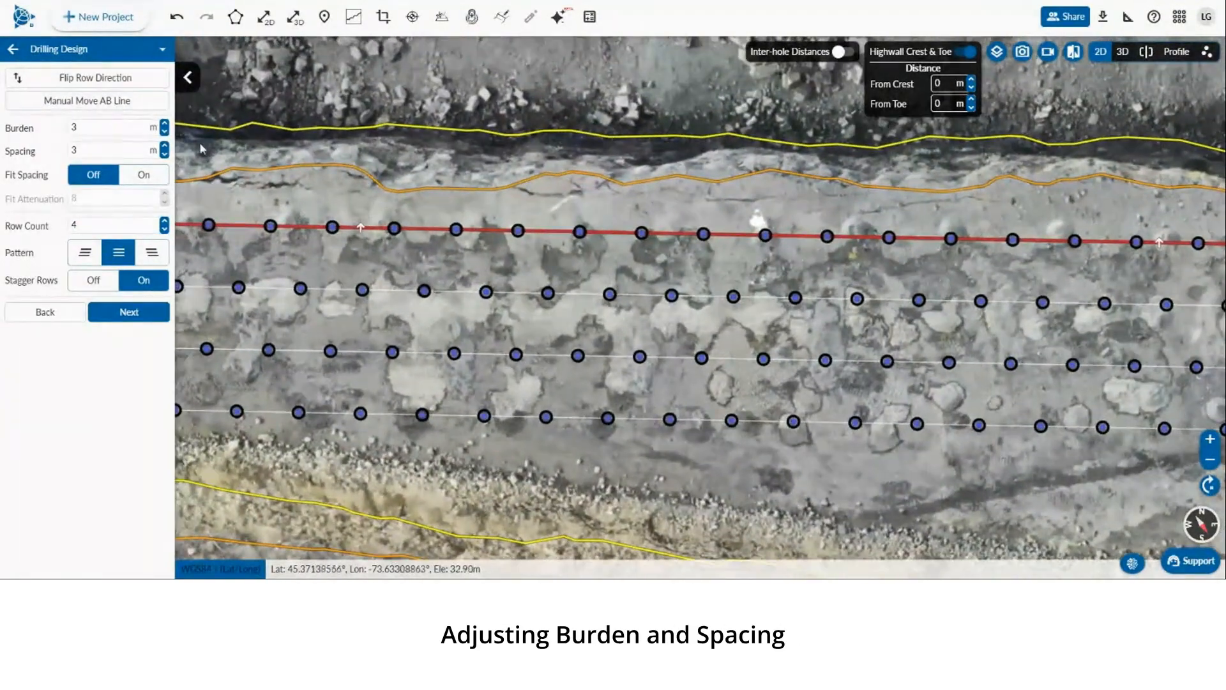
click(165, 124)
click(164, 124)
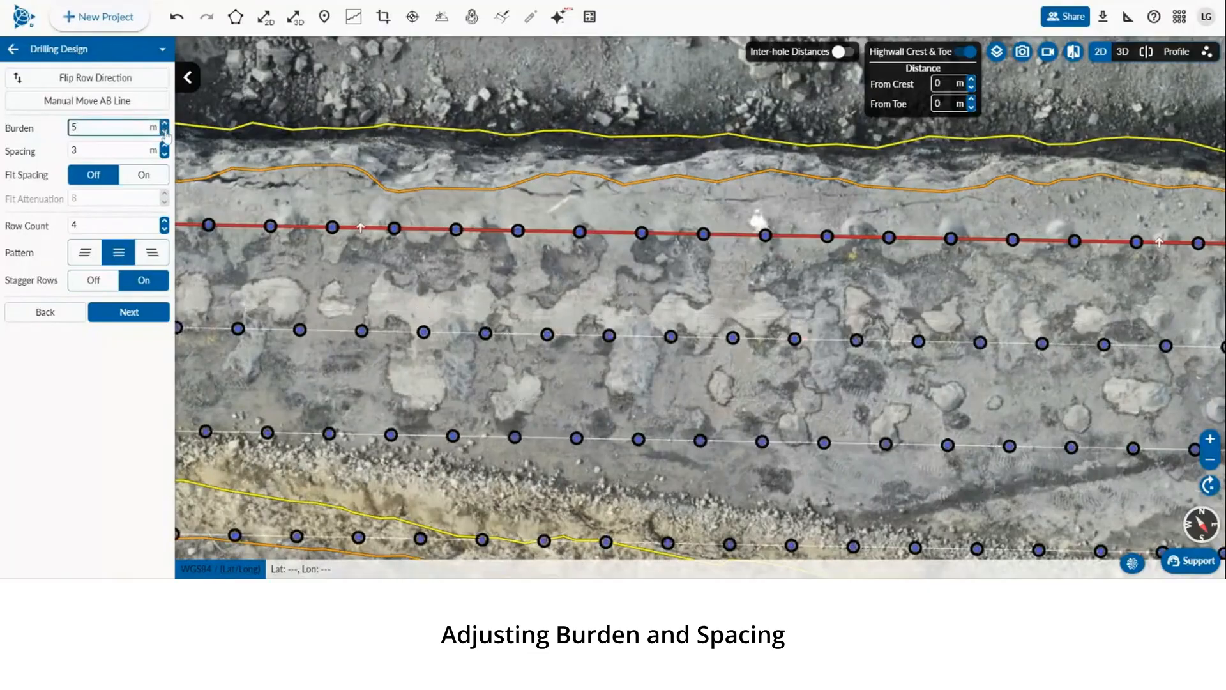
click(165, 131)
click(165, 131)
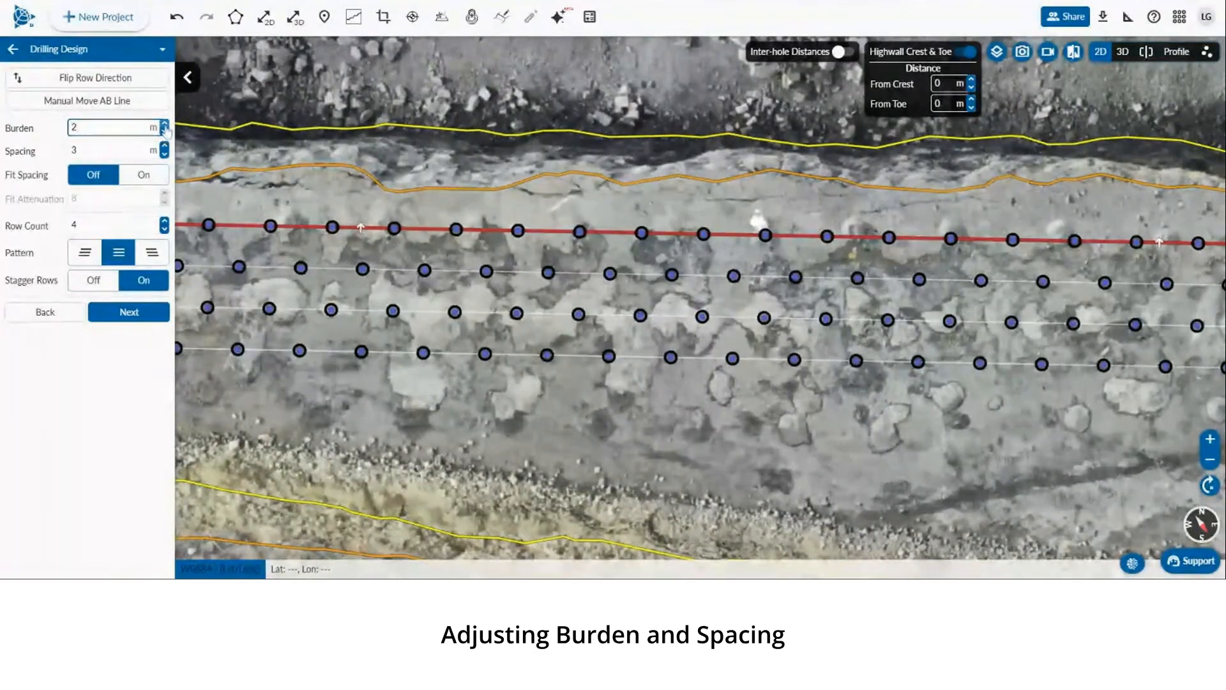
Increase the hole spacing step by step up to 7 m
click(165, 147)
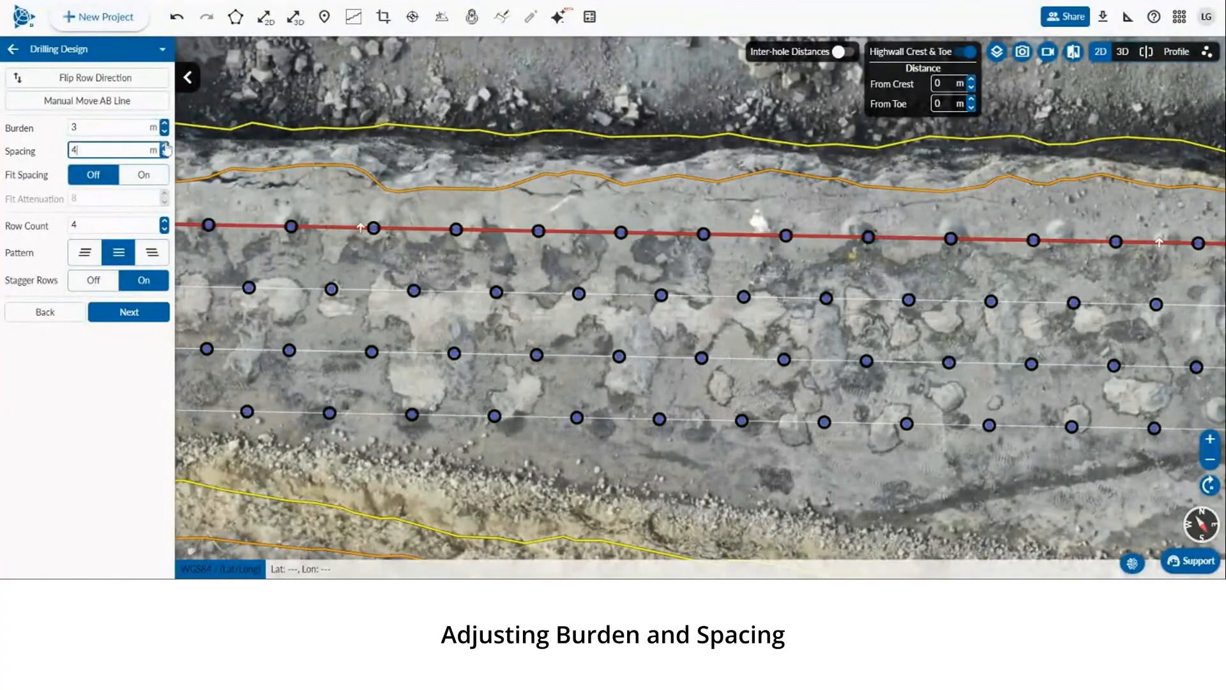
click(164, 147)
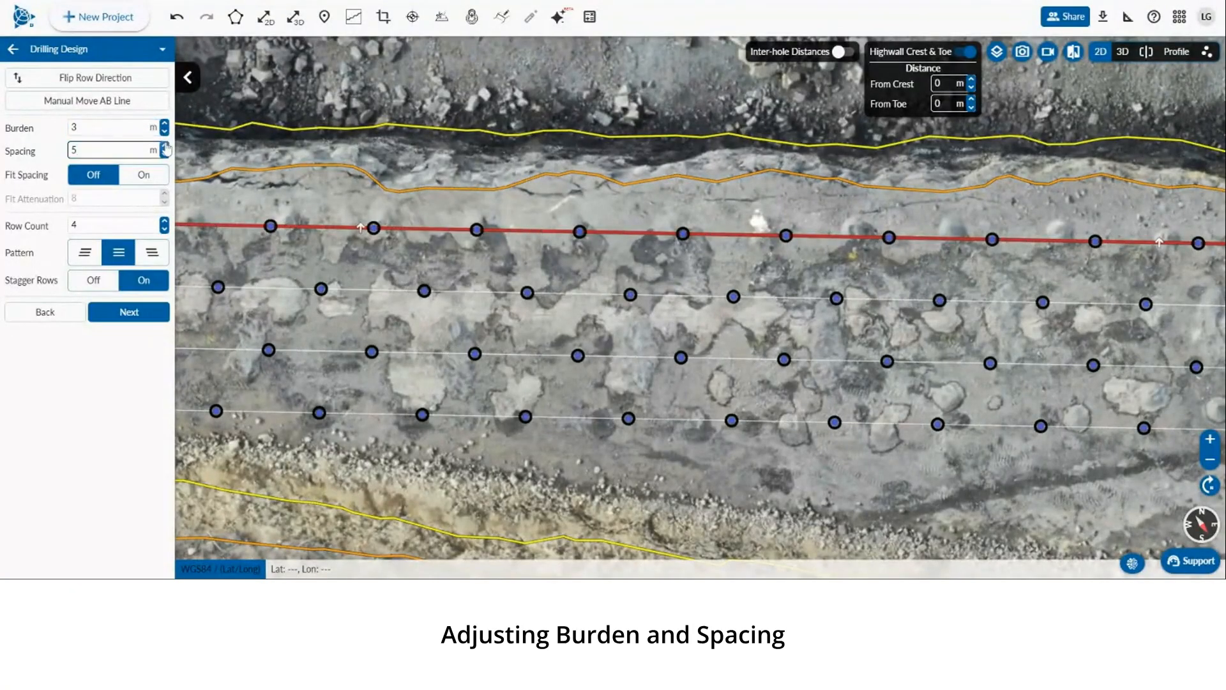
click(165, 147)
click(165, 146)
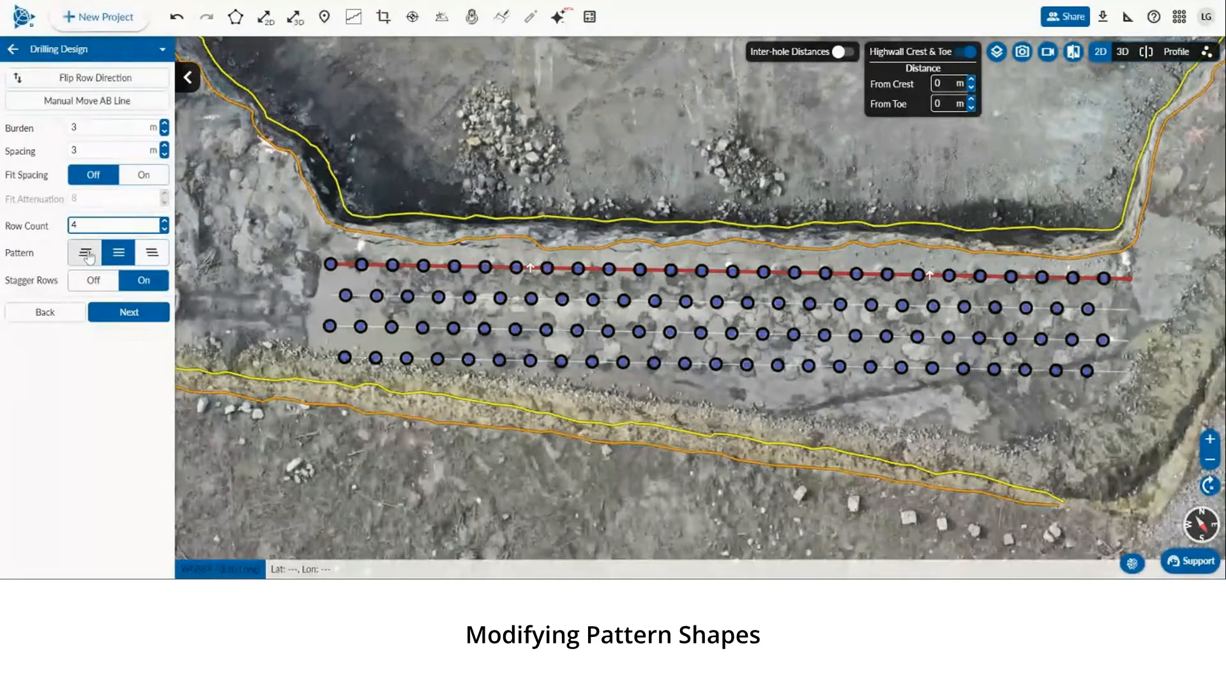
Cycle the pattern alignment through left, centre and right ending on centre, and toggle staggered rows off and on
click(84, 252)
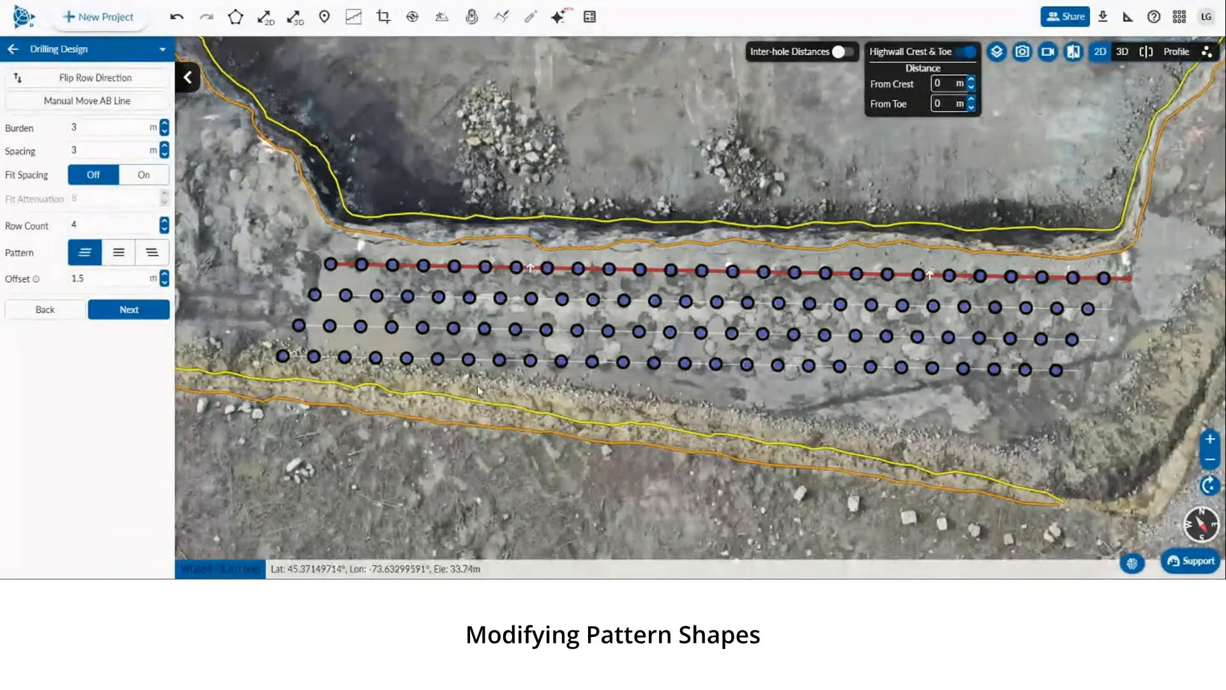
scroll(478, 391, down, 4)
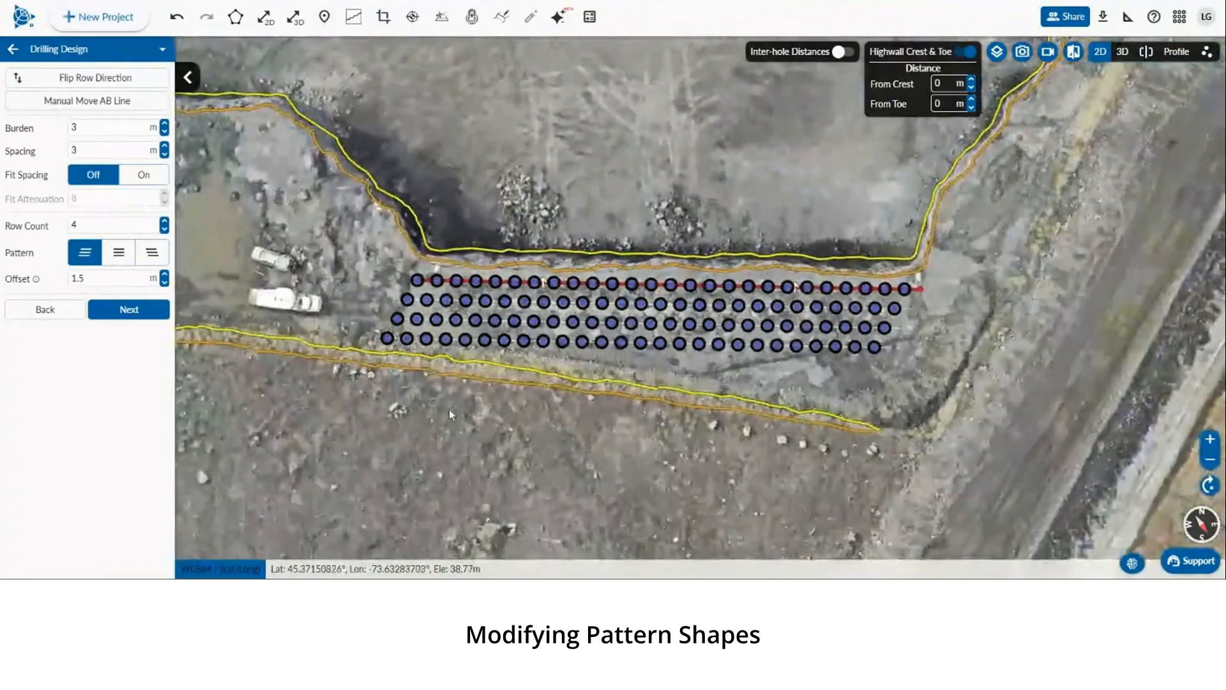
scroll(450, 414, up, 2)
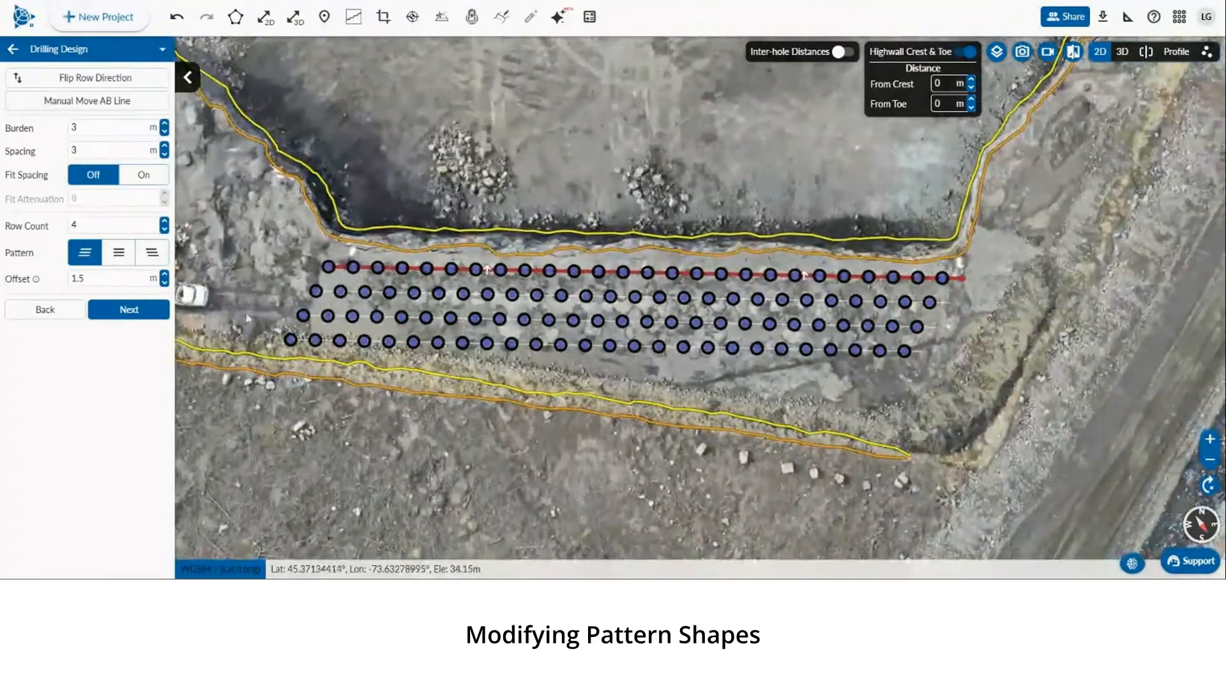
click(119, 252)
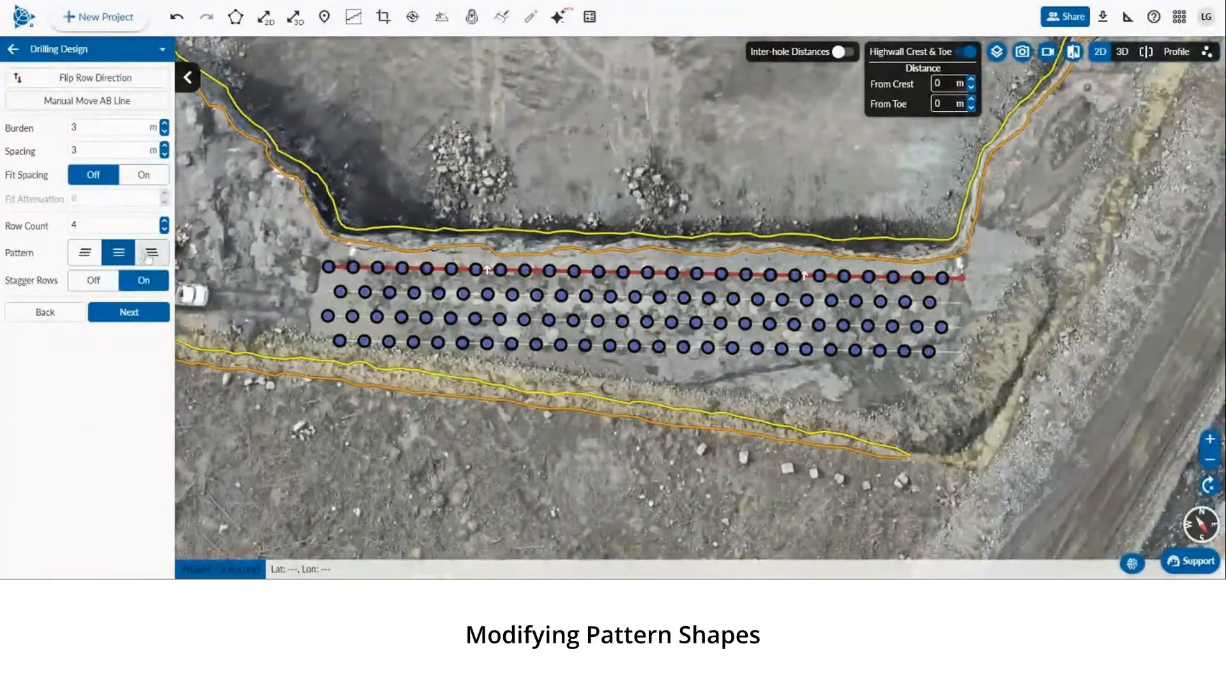
click(150, 253)
click(120, 254)
click(96, 283)
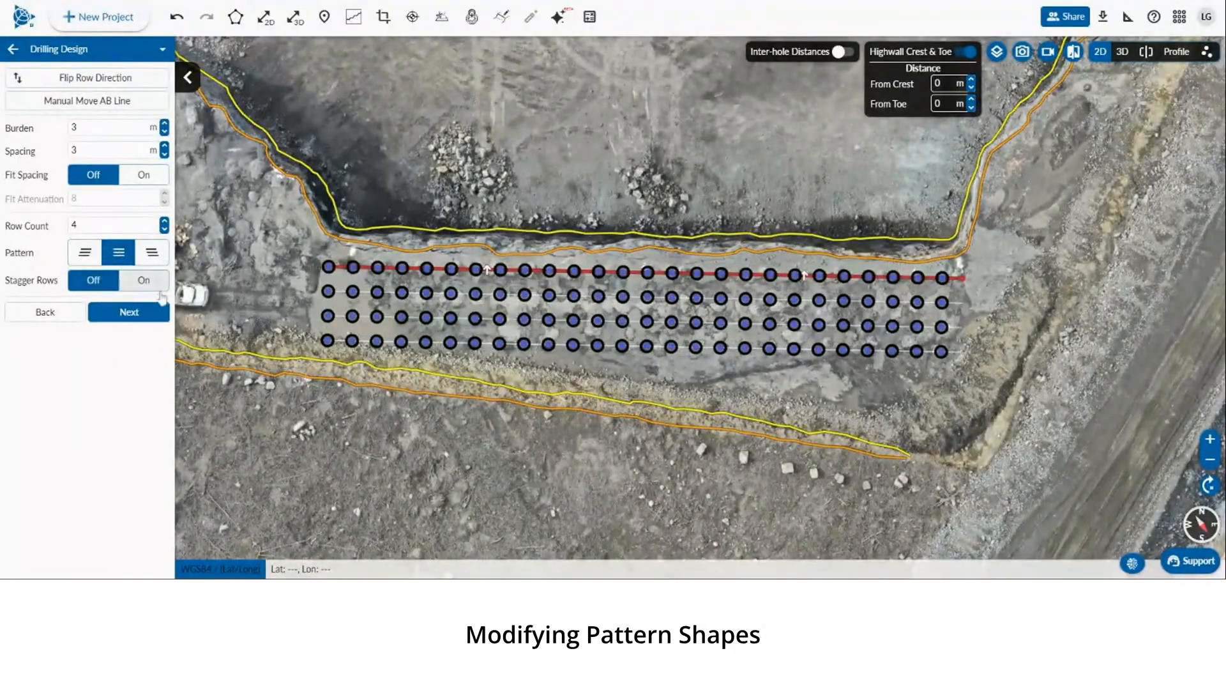
click(144, 280)
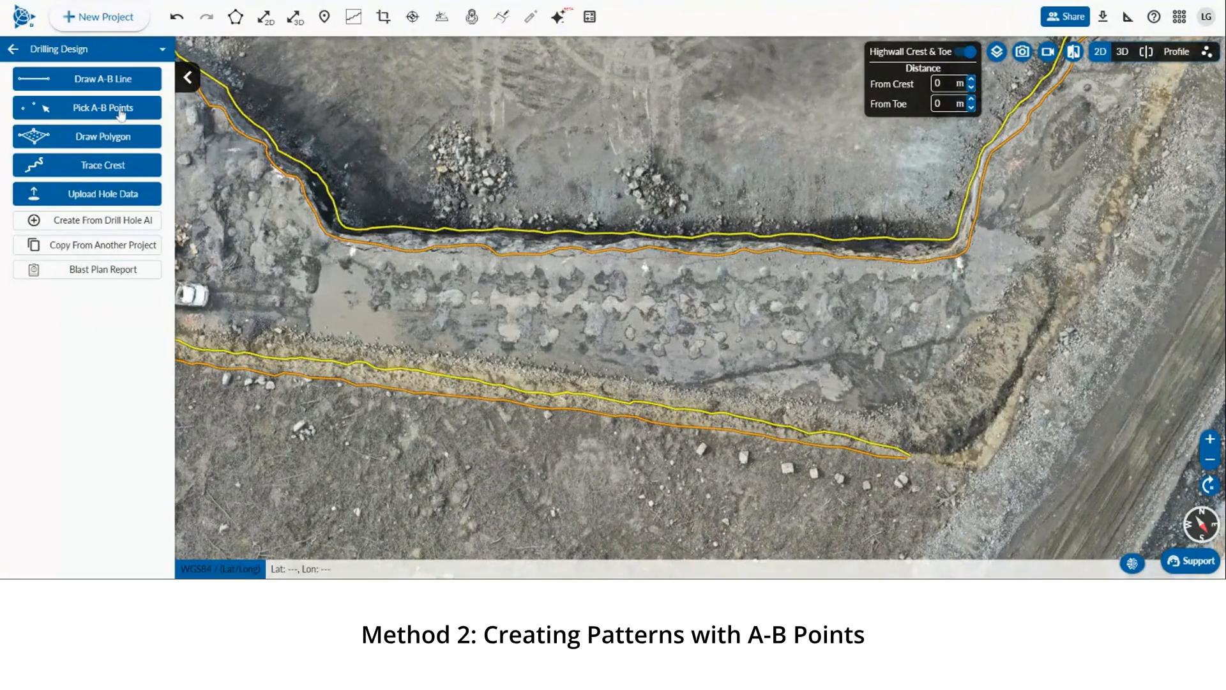
Start Pick A-B Points and place point A and point B along the bench below the upper crest
click(120, 110)
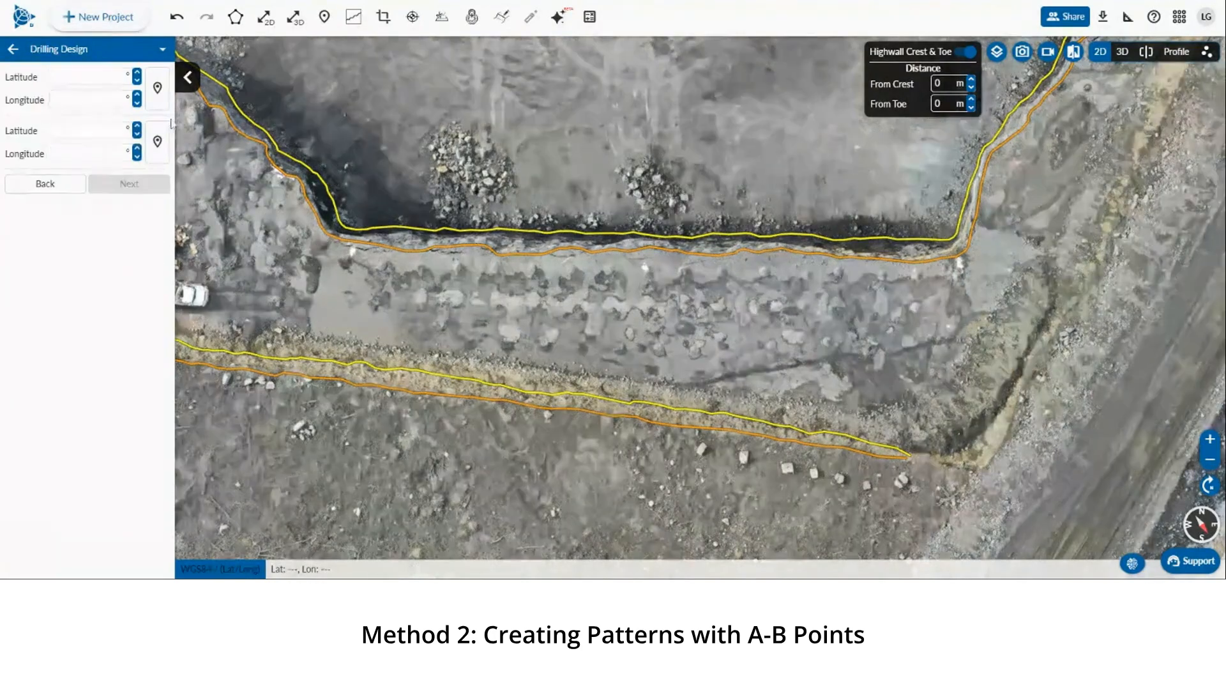
click(343, 264)
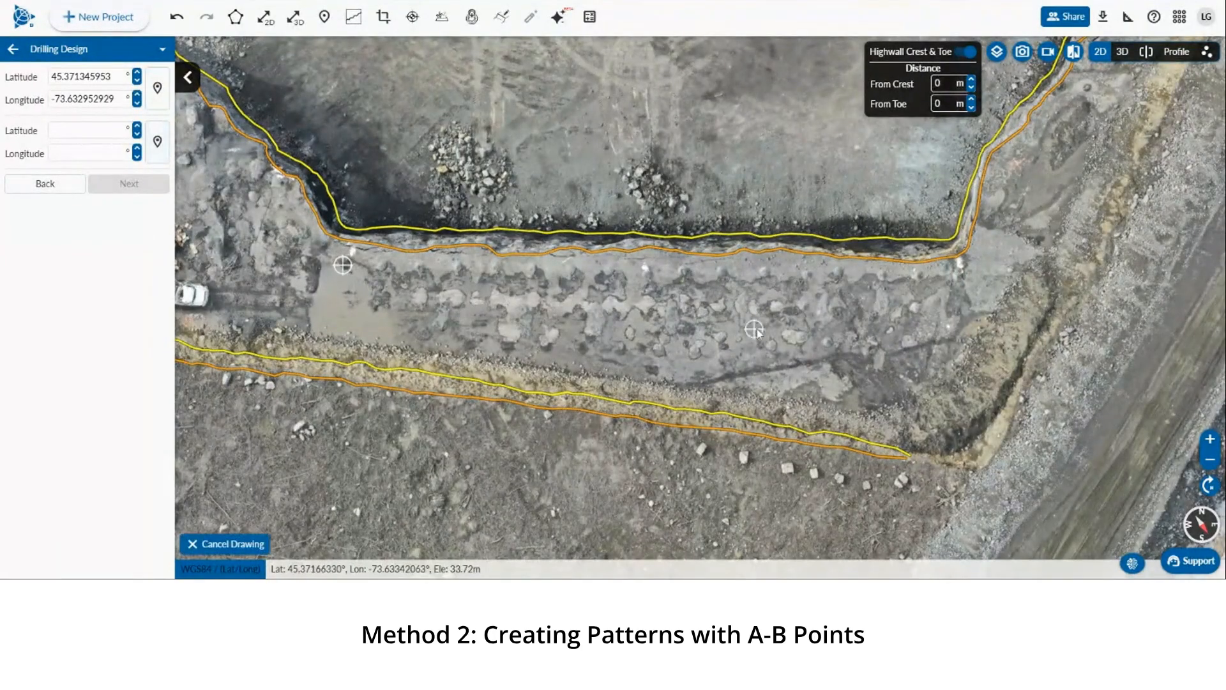
click(950, 286)
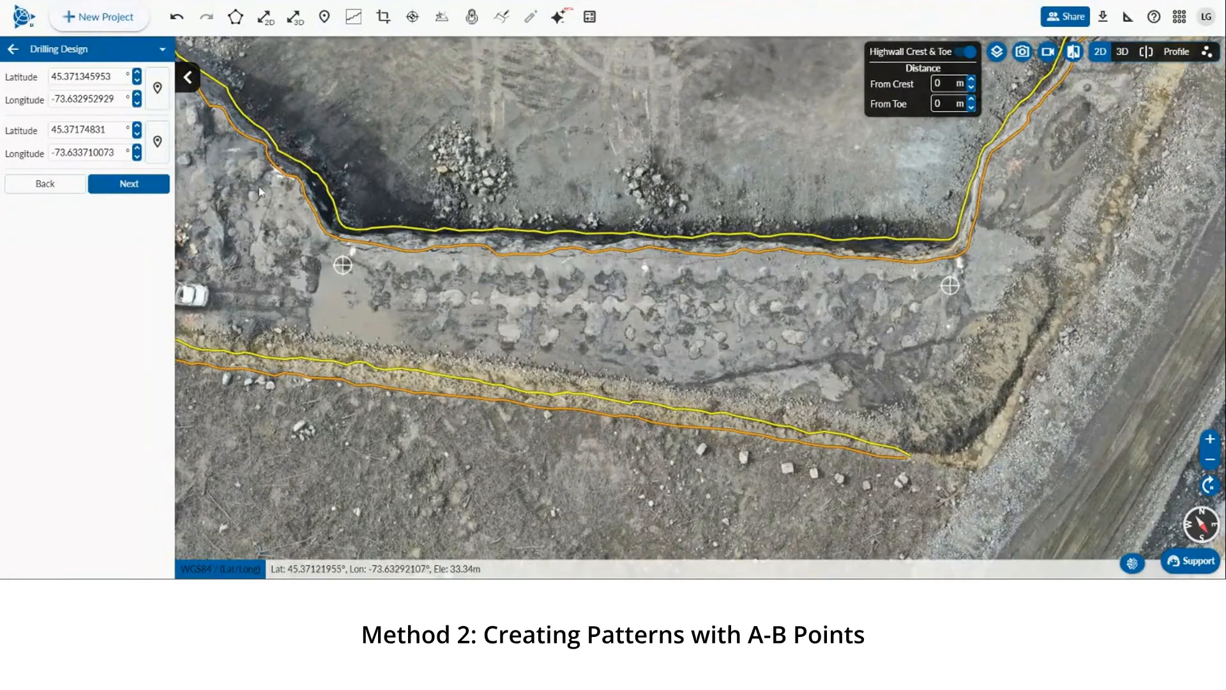
Proceed to the pattern settings and step up the row count
click(129, 183)
click(115, 150)
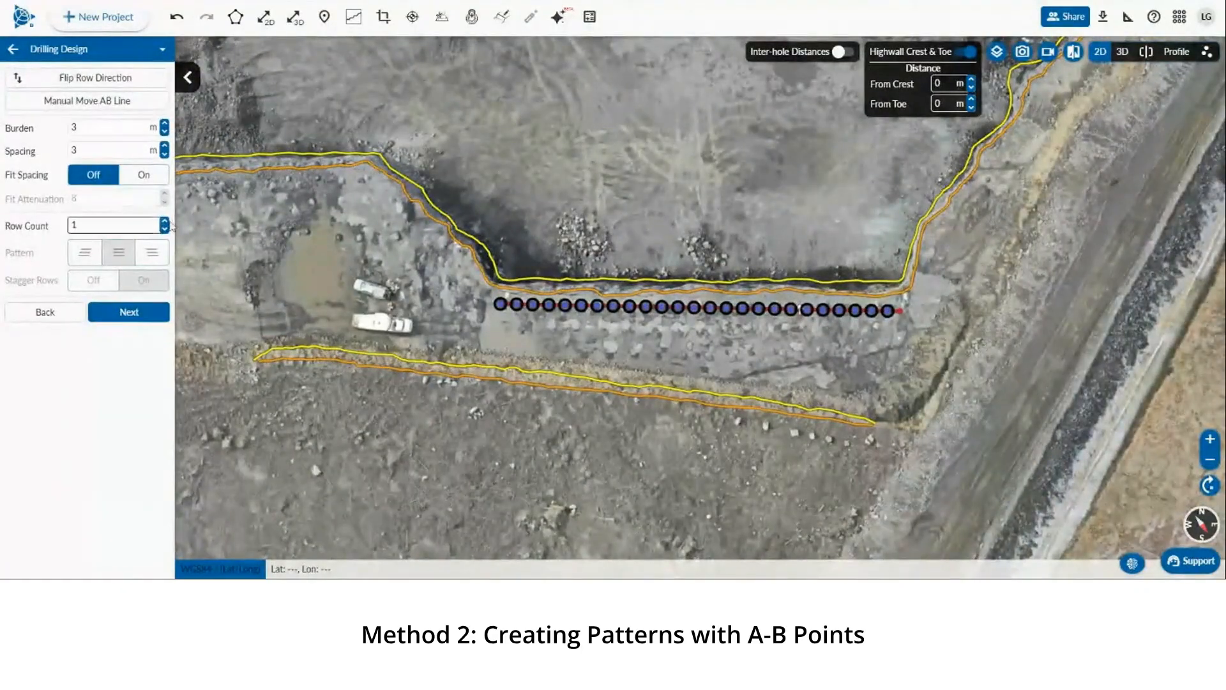
click(164, 221)
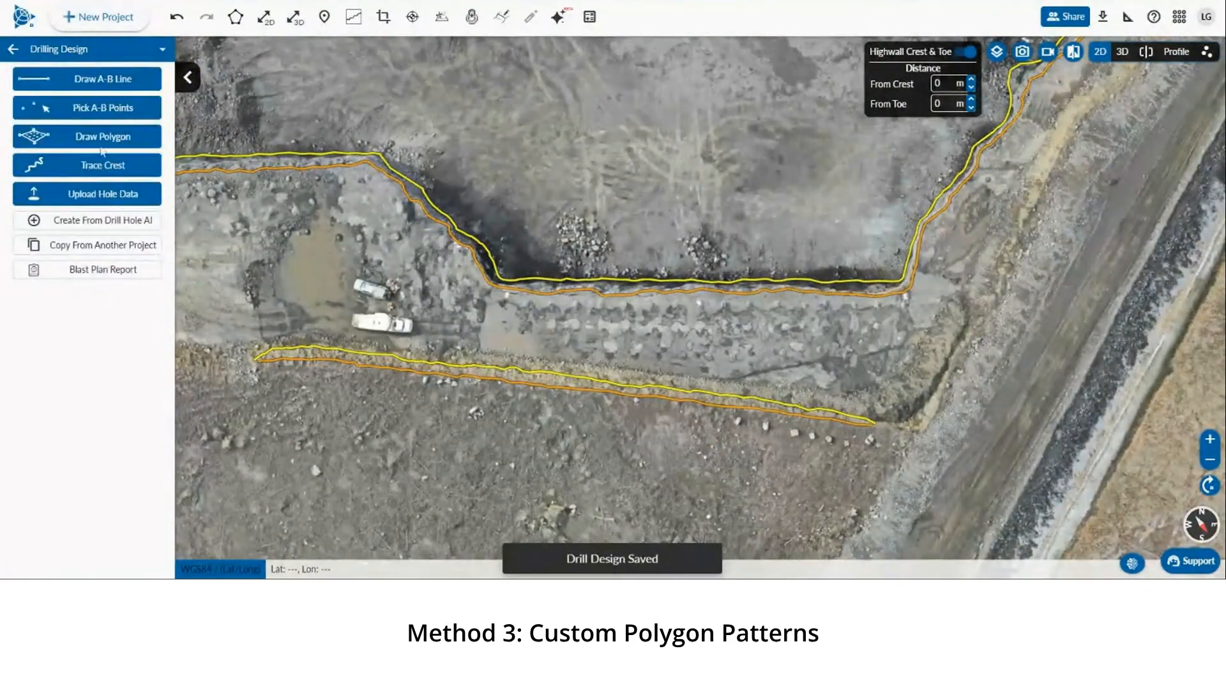
Draw a five-point polygon covering the bench between the upper crest and the lower toe
click(103, 142)
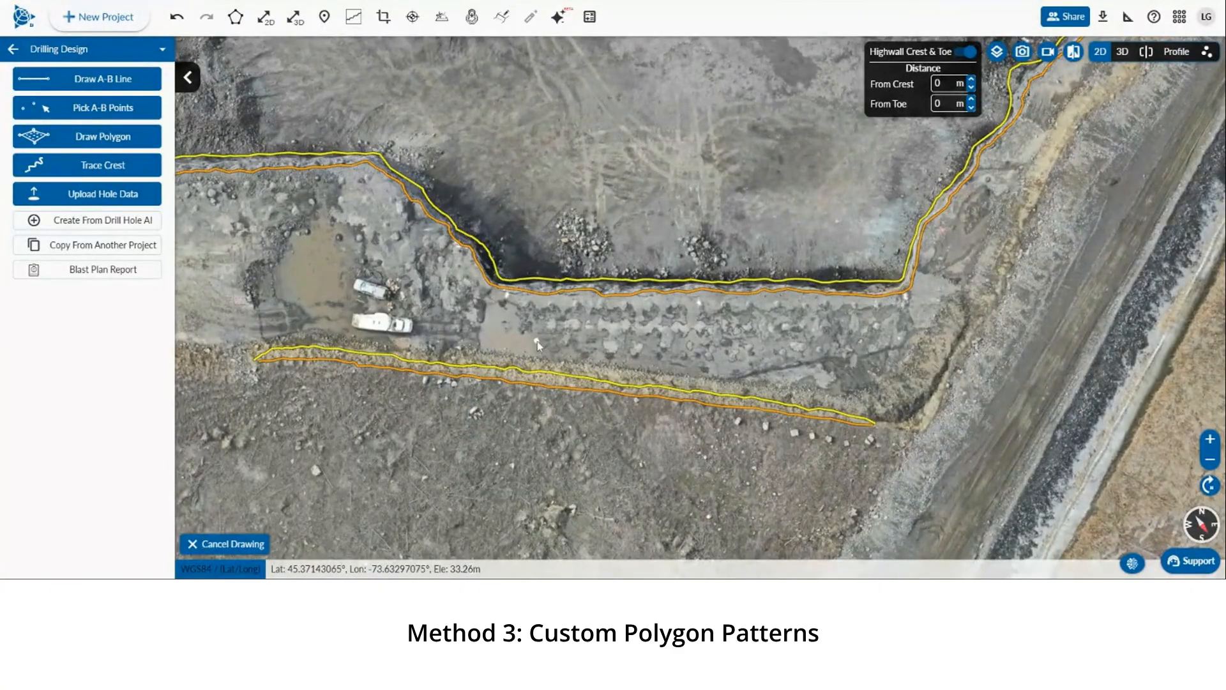
scroll(538, 341, up, 2)
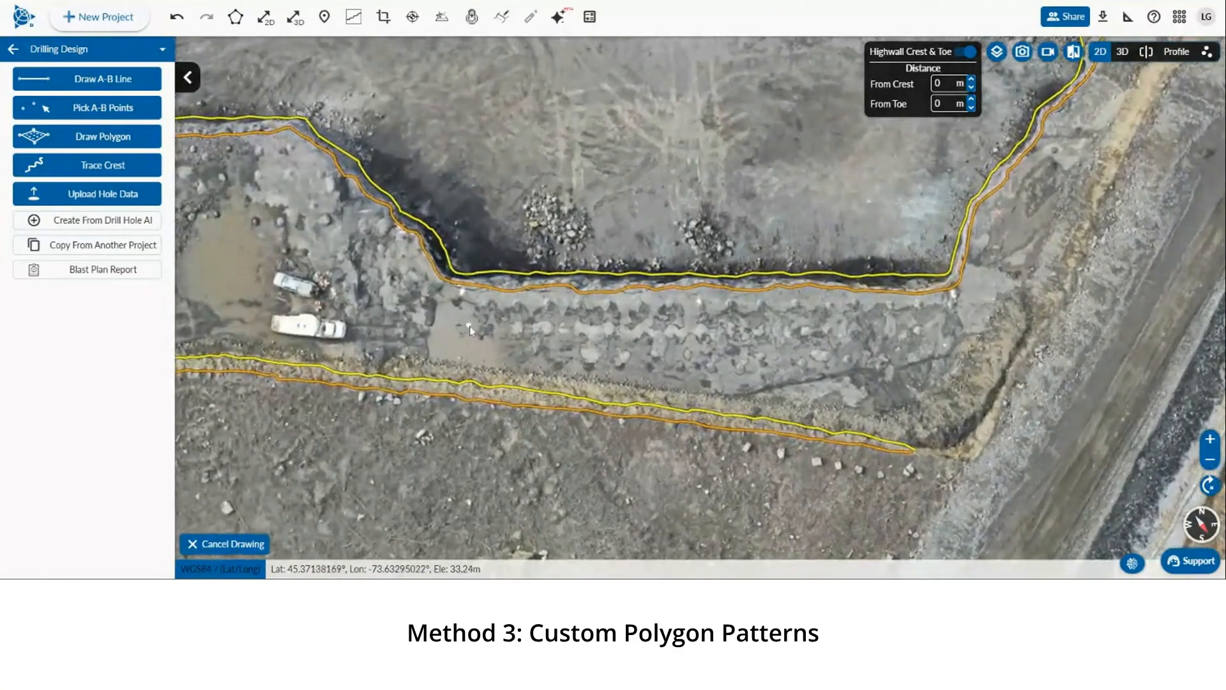
click(444, 288)
click(438, 365)
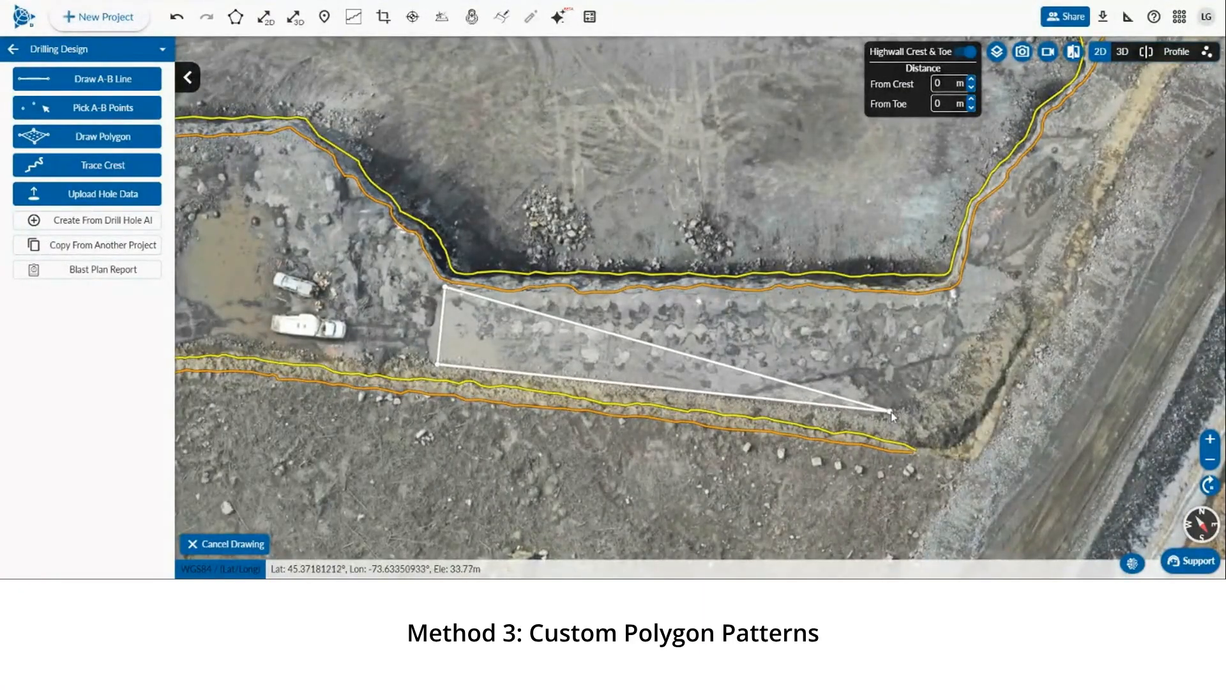
click(875, 413)
click(913, 401)
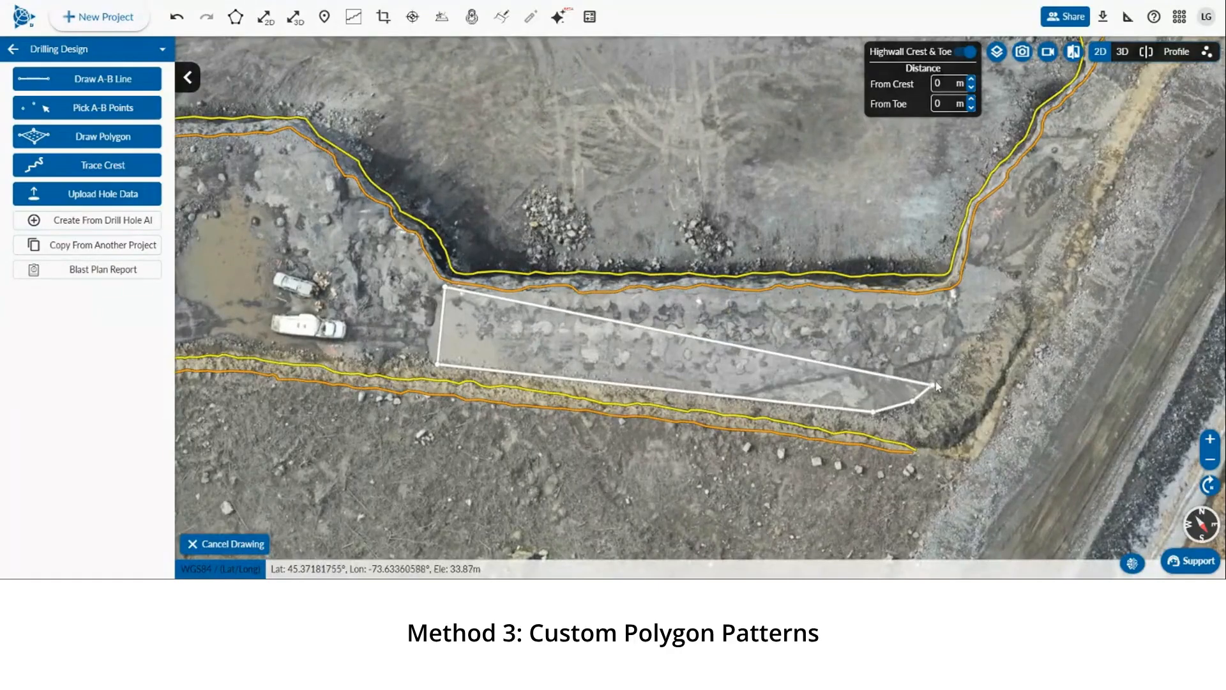
double_click(946, 298)
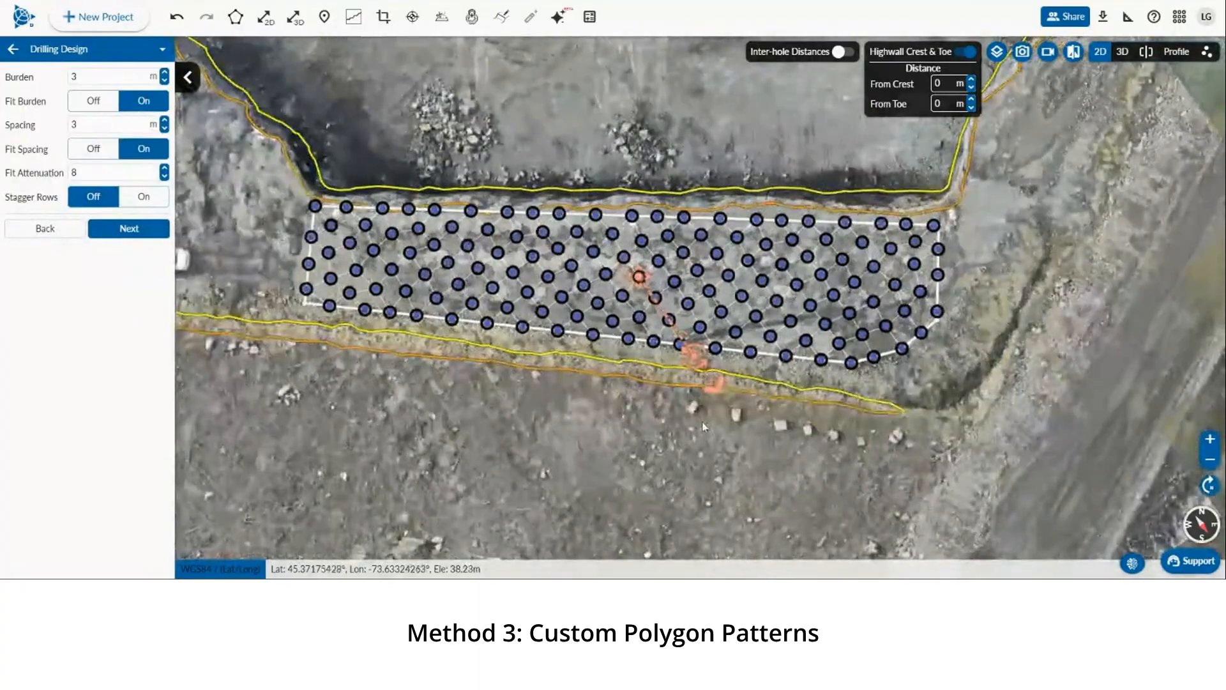
Rotate the pattern's direction handle so the rows run straight across the bench
drag(702, 421, 713, 425)
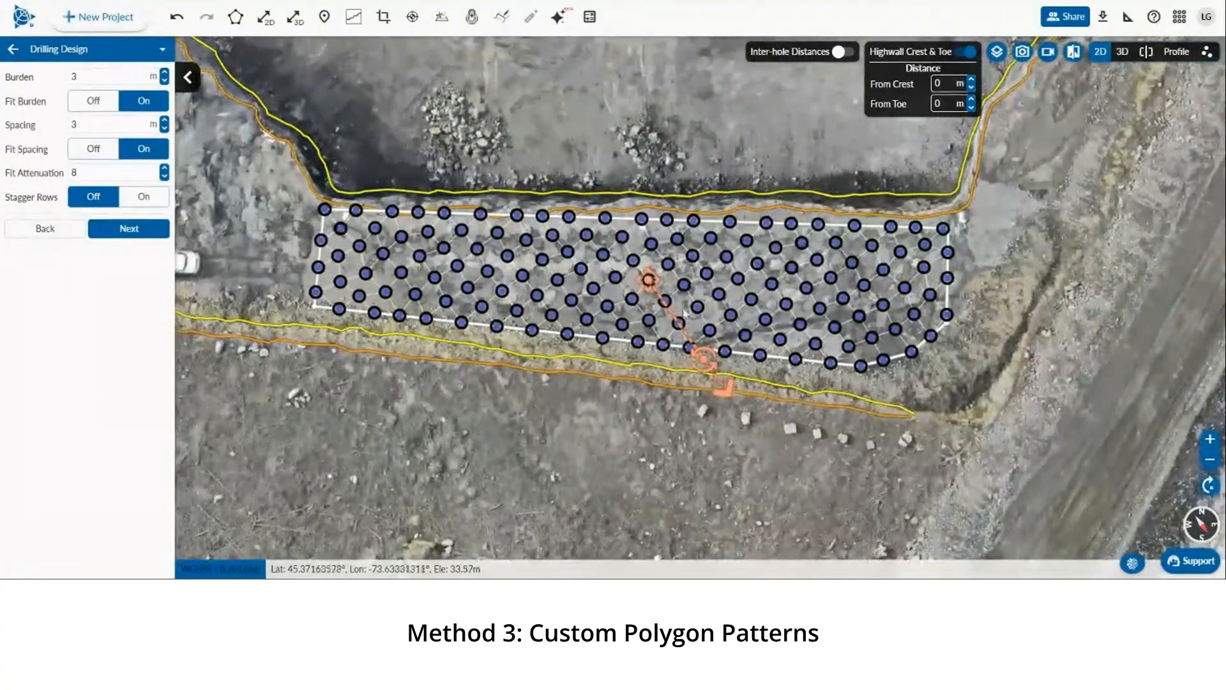
drag(703, 358, 646, 381)
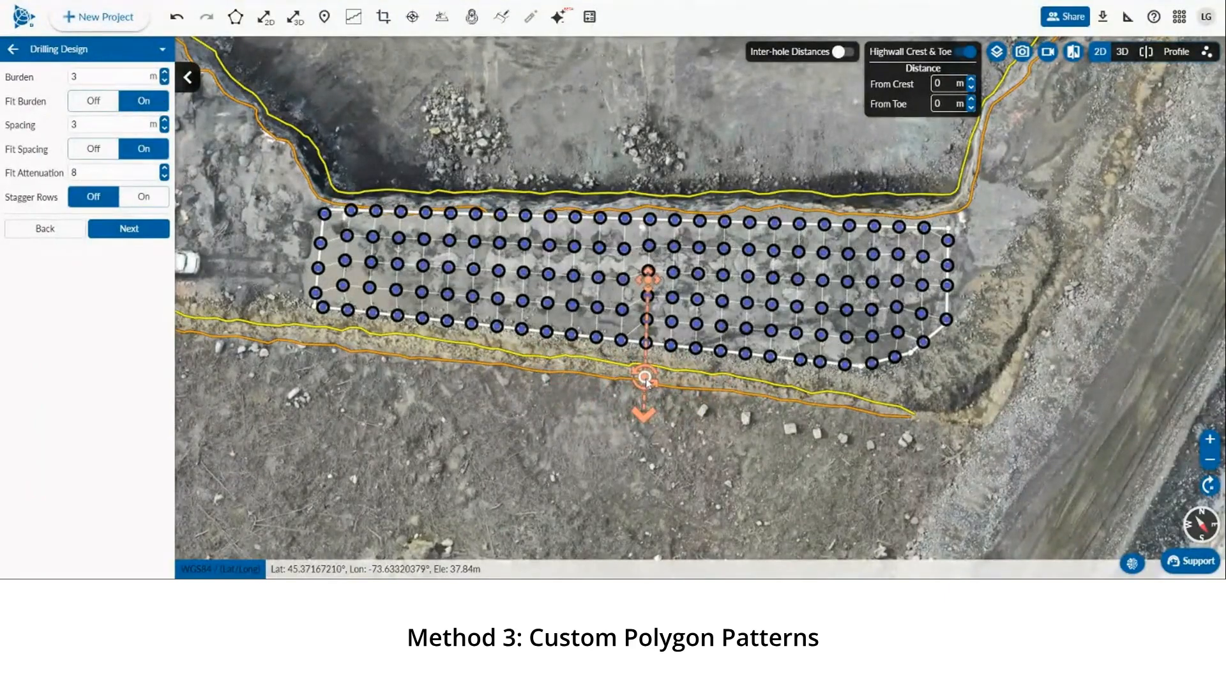
Turn Fit Spacing and Fit Burden off
click(93, 149)
click(93, 101)
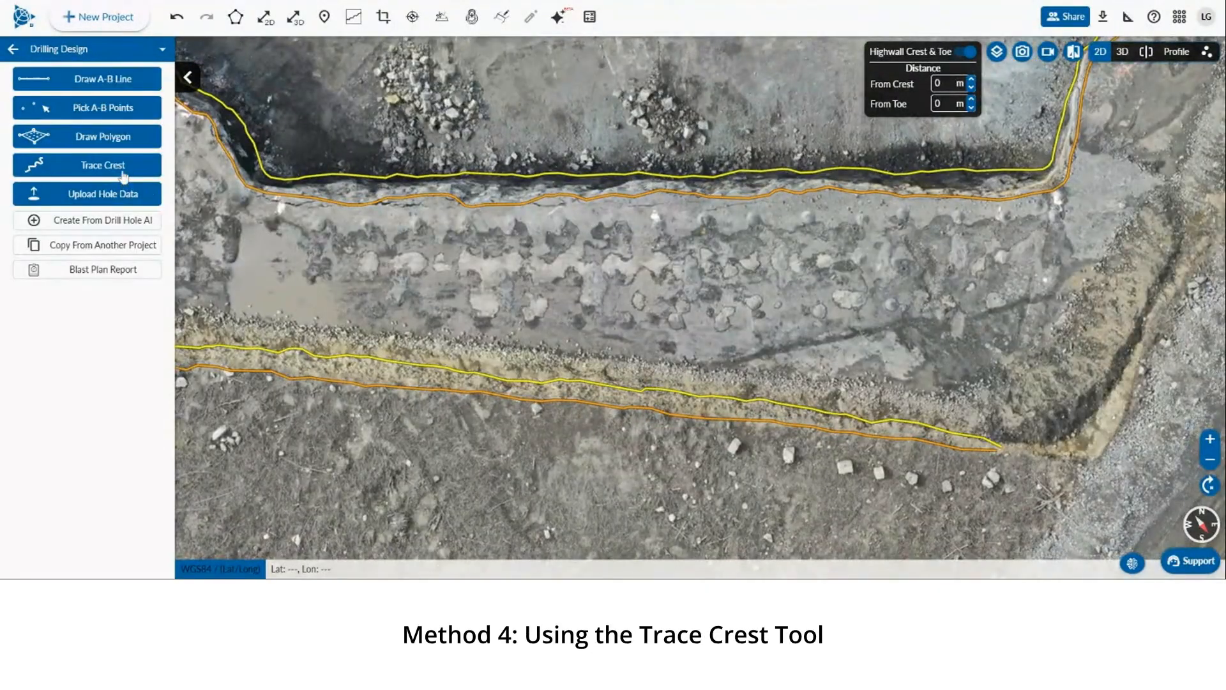
Trace the upper crest with the Trace Crest tool from its west end to its east end
click(124, 173)
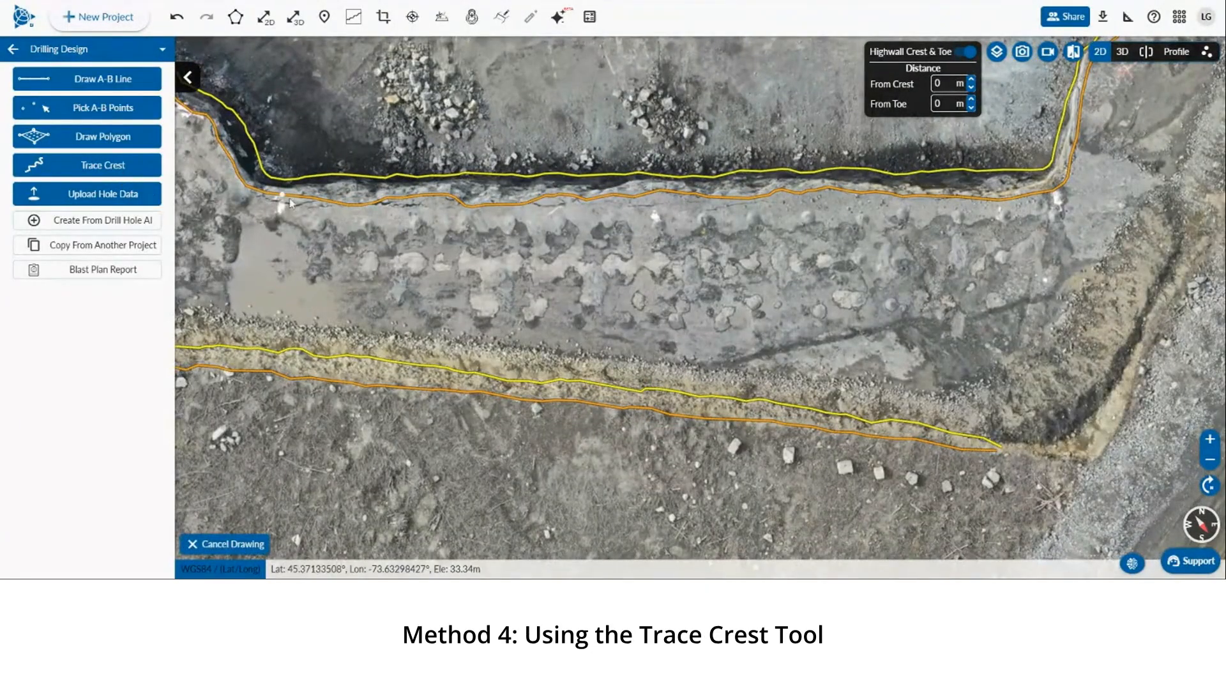
click(251, 193)
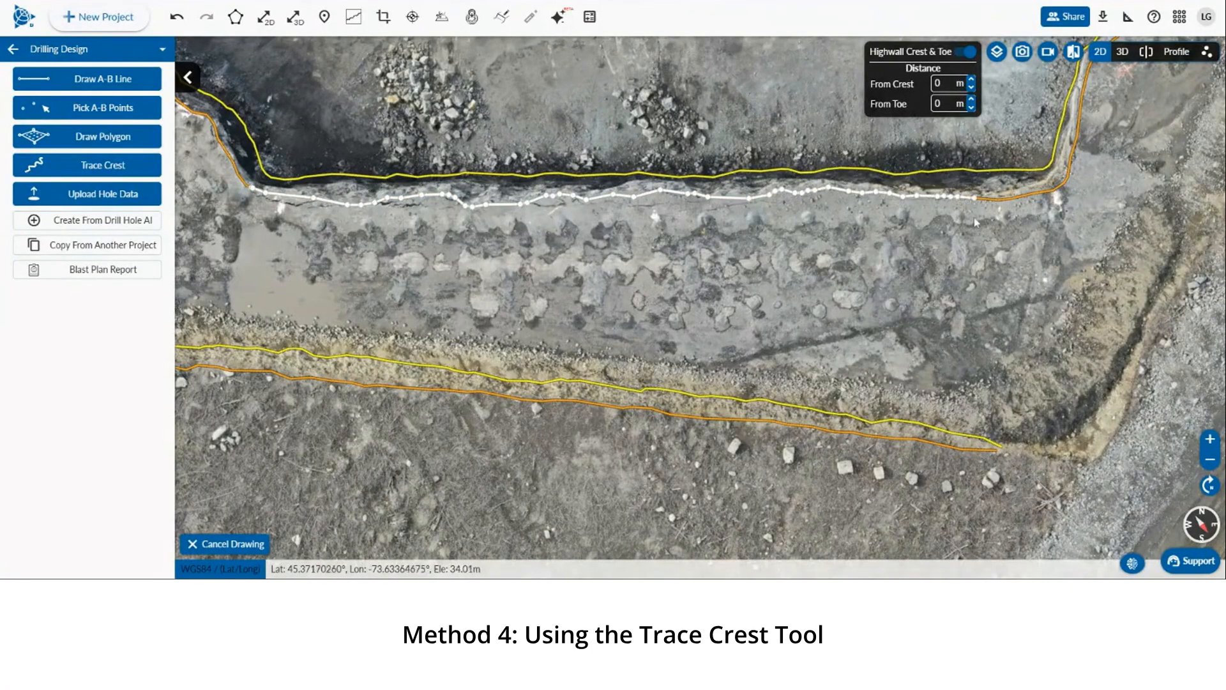
double_click(1051, 196)
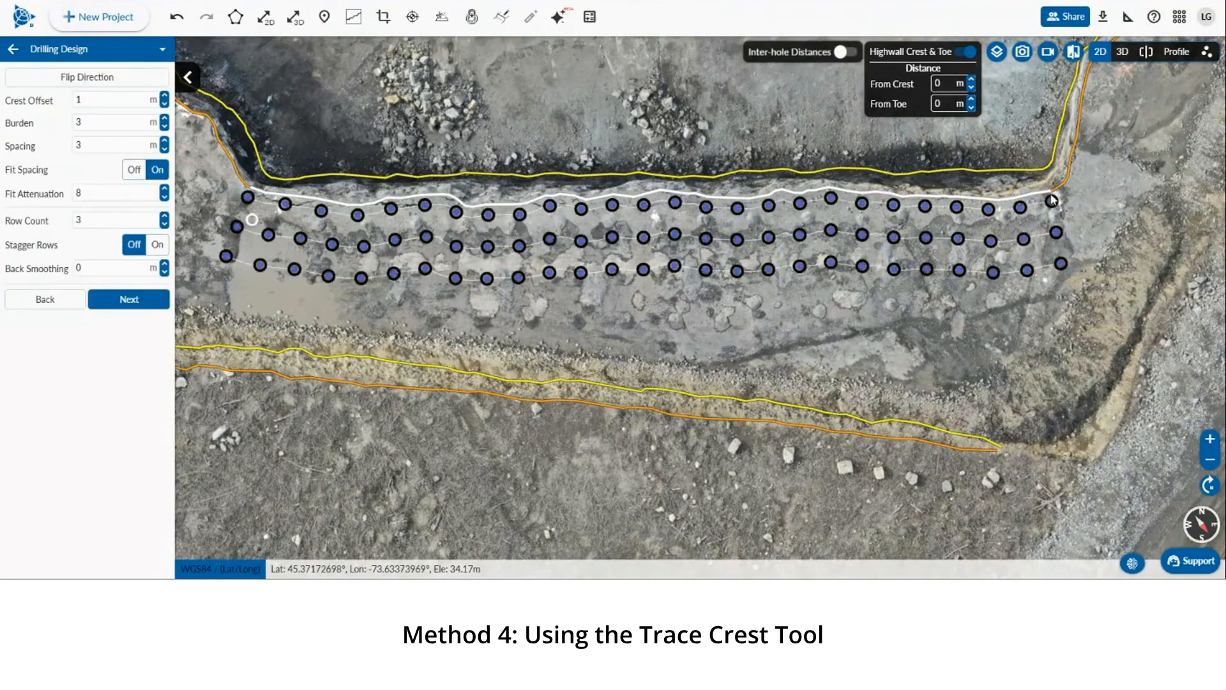
Set the crest offset to 2 m
click(165, 96)
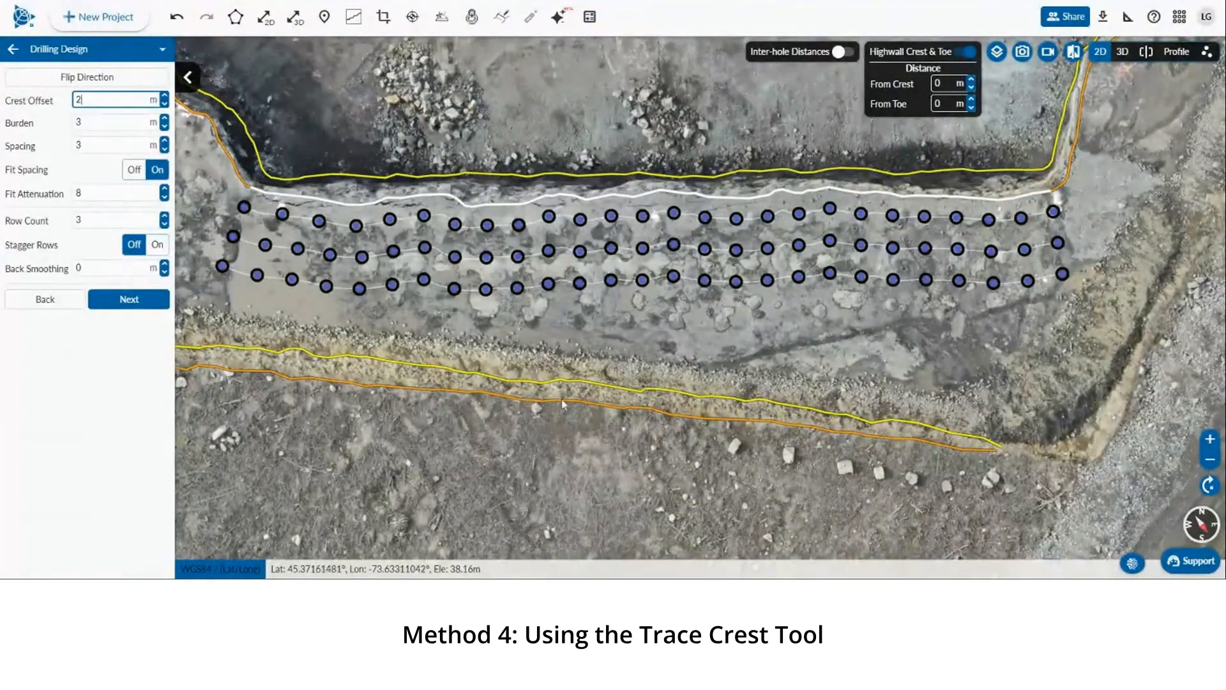
drag(562, 400, 543, 339)
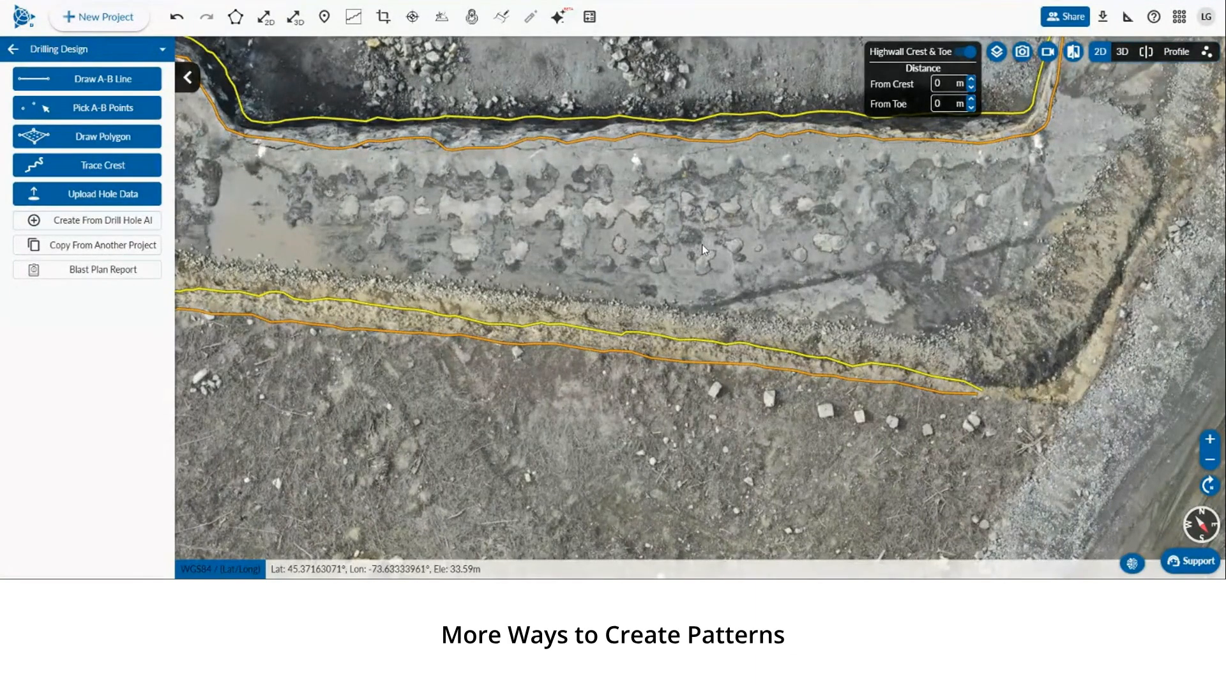
scroll(702, 244, down, 2)
scroll(703, 251, up, 2)
drag(697, 251, 688, 251)
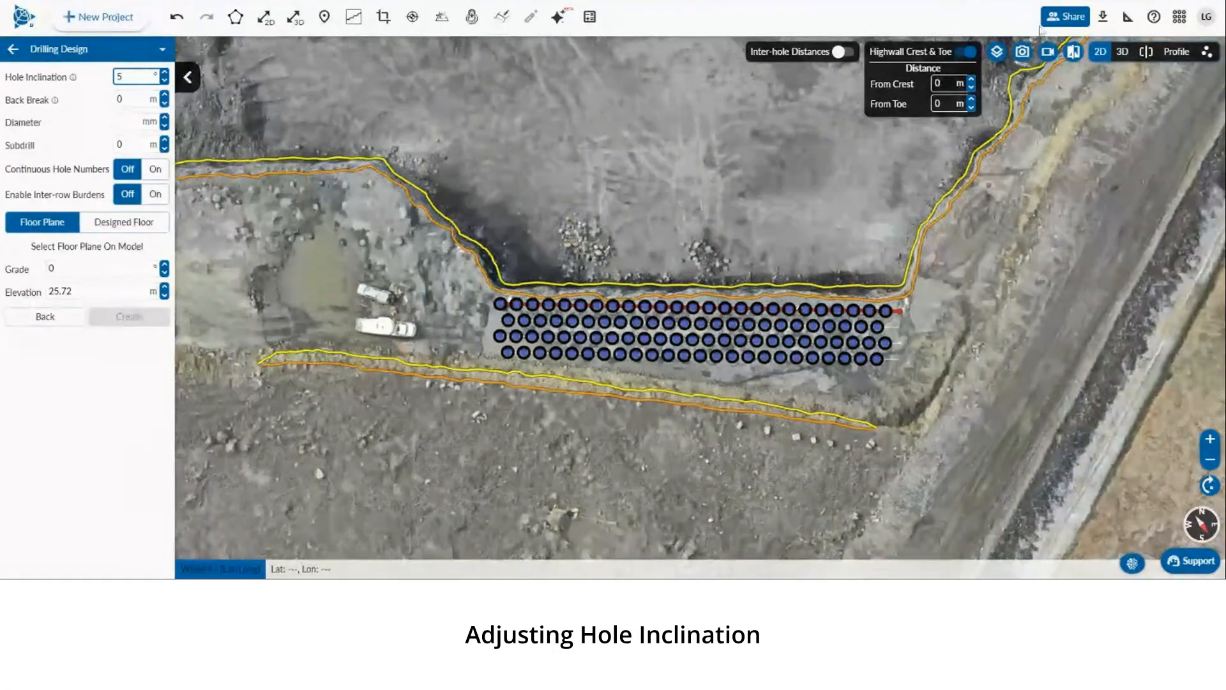
Switch to 3D view and set the hole inclination to 10°
click(1122, 54)
drag(799, 294, 680, 176)
scroll(676, 305, up, 5)
mouse_move(701, 309)
mouse_down()
mouse_move(701, 326)
mouse_move(698, 310)
mouse_move(684, 313)
mouse_up()
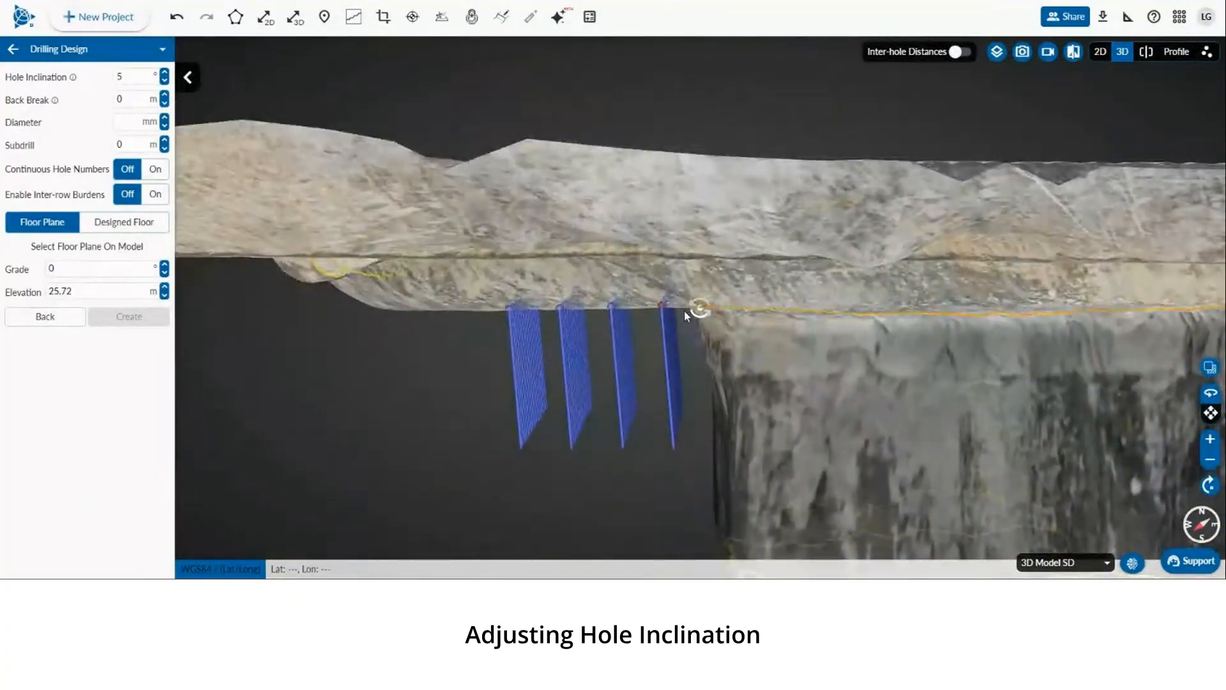
click(133, 76)
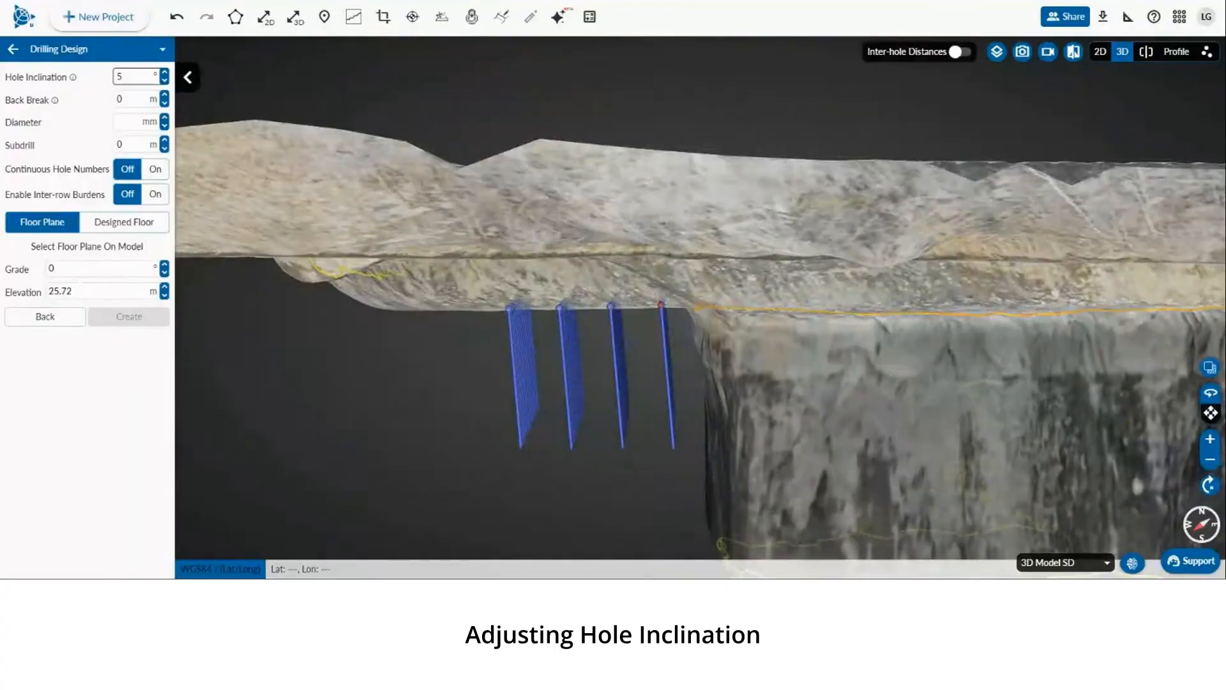
text(10)
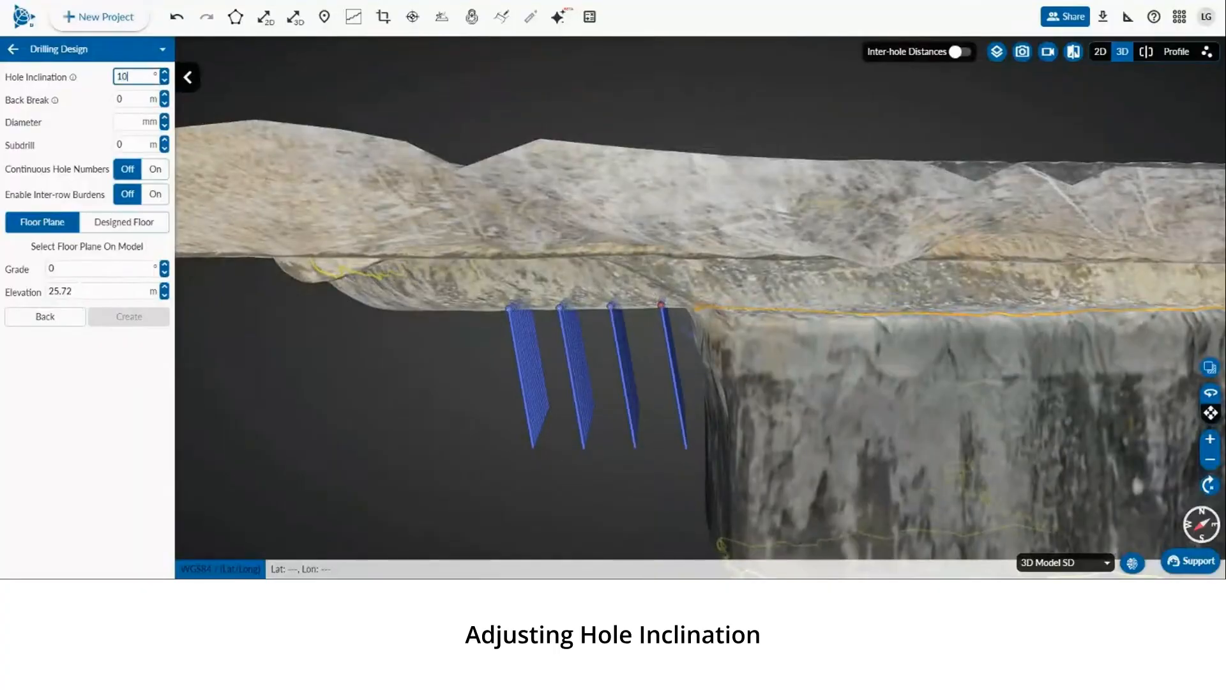
Set the hole inclination to 0°
key(BackSpace)
key(BackSpace)
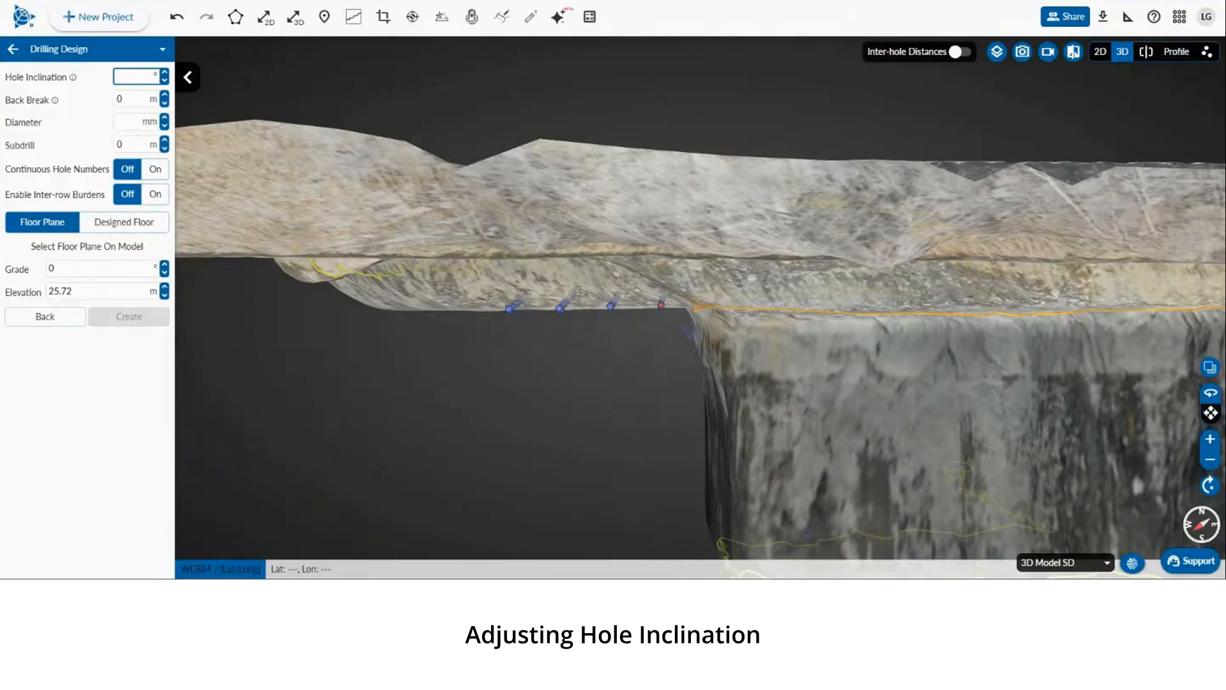
text(0)
key(Tab)
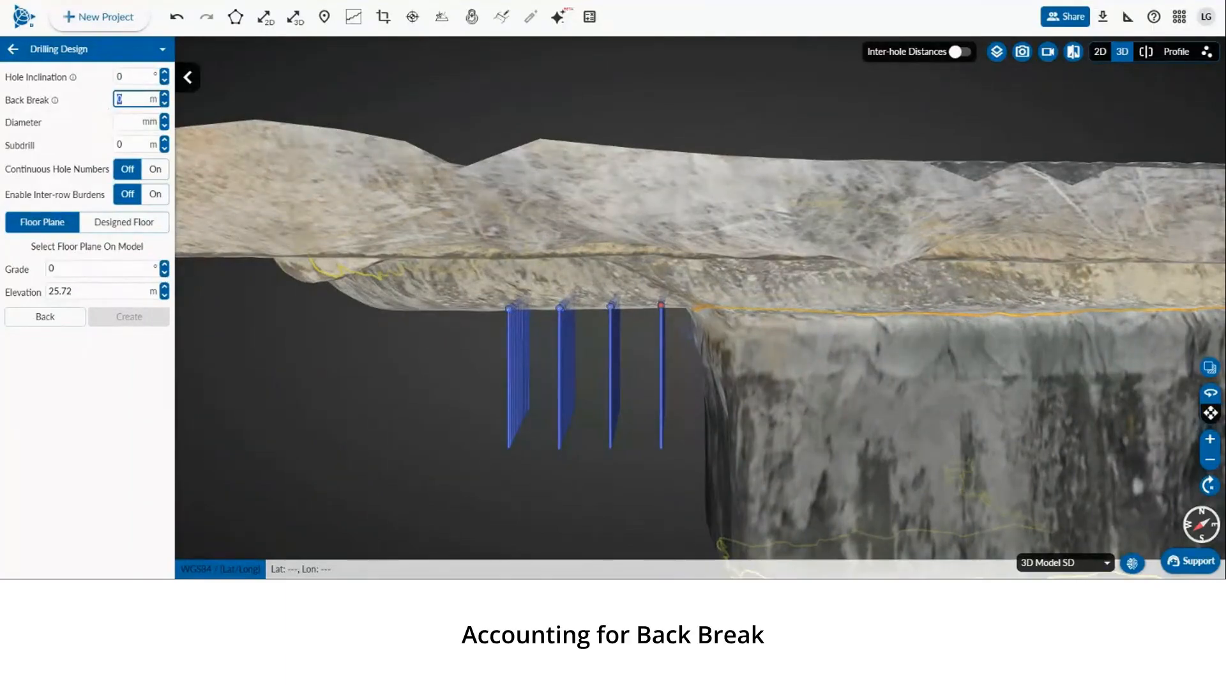
Set the back break to 1.01 m and the hole diameter to 102 mm
drag(397, 254, 397, 277)
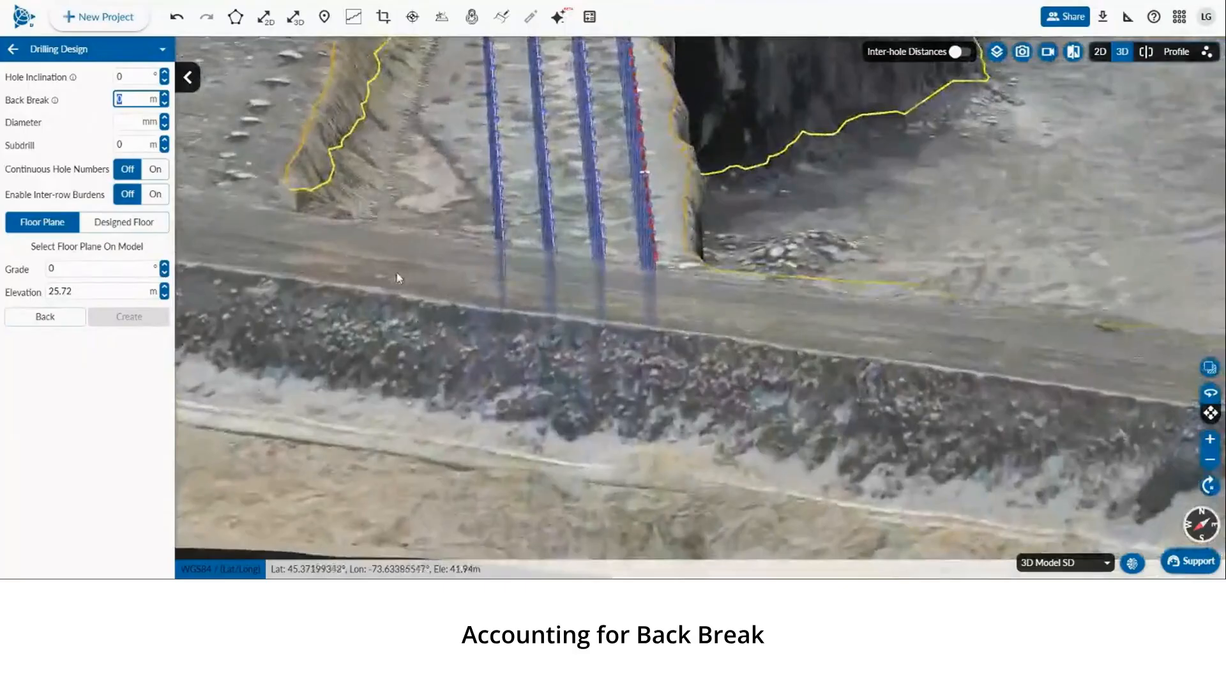
right_drag(396, 277, 449, 353)
drag(449, 353, 584, 293)
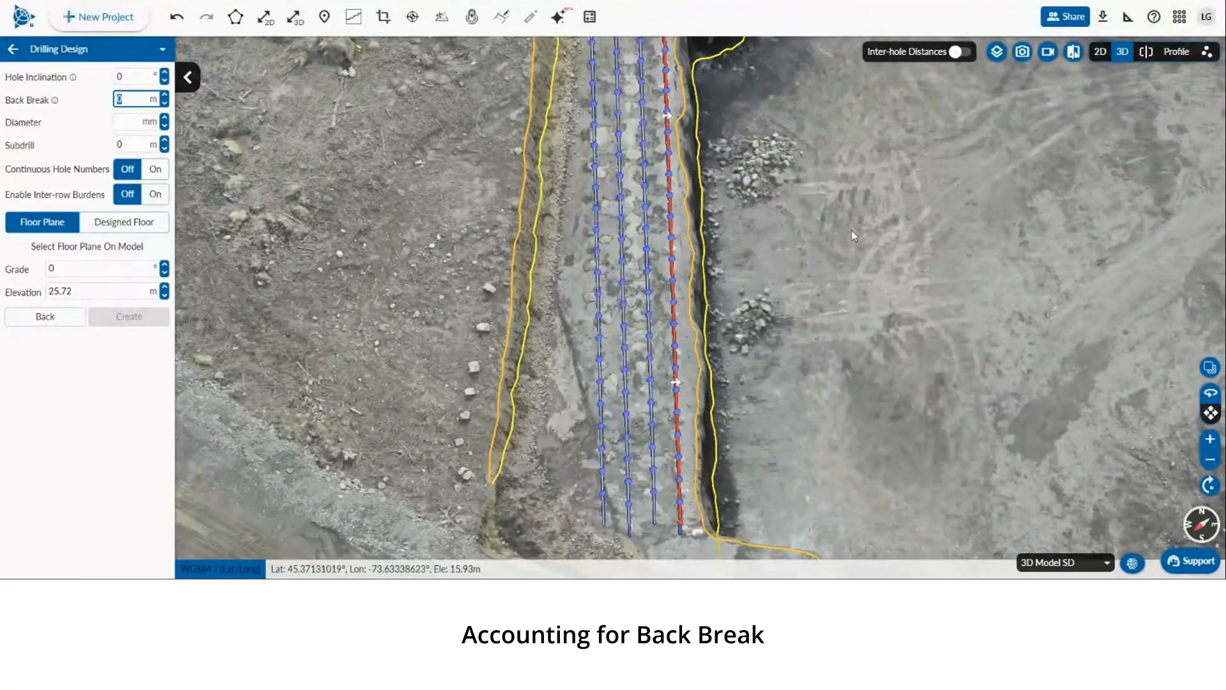
drag(903, 248, 902, 231)
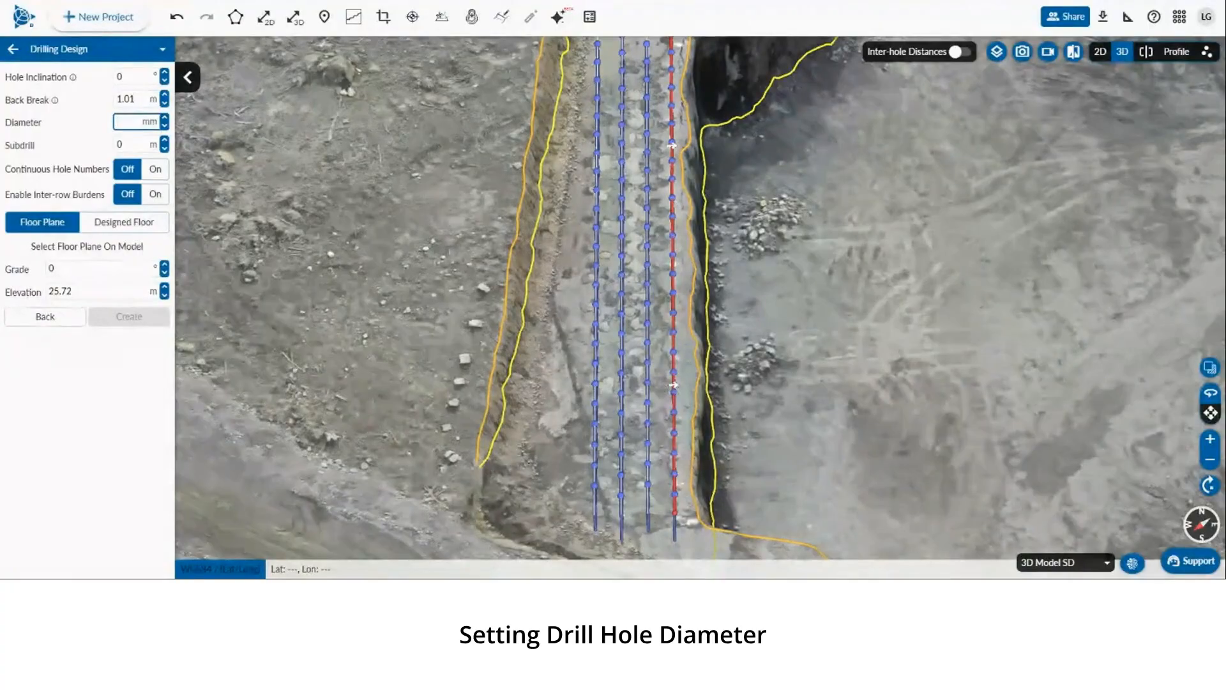
text(102)
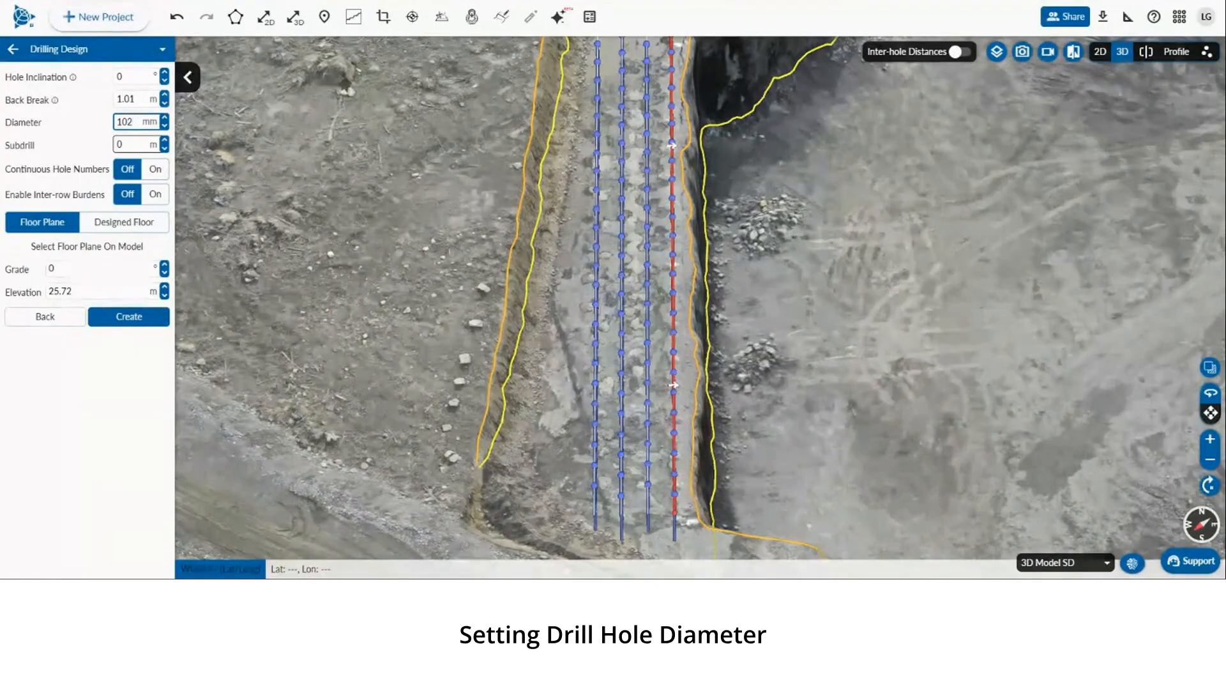
Set the subdrill to 1 m and turn Continuous Hole Numbers on
click(131, 144)
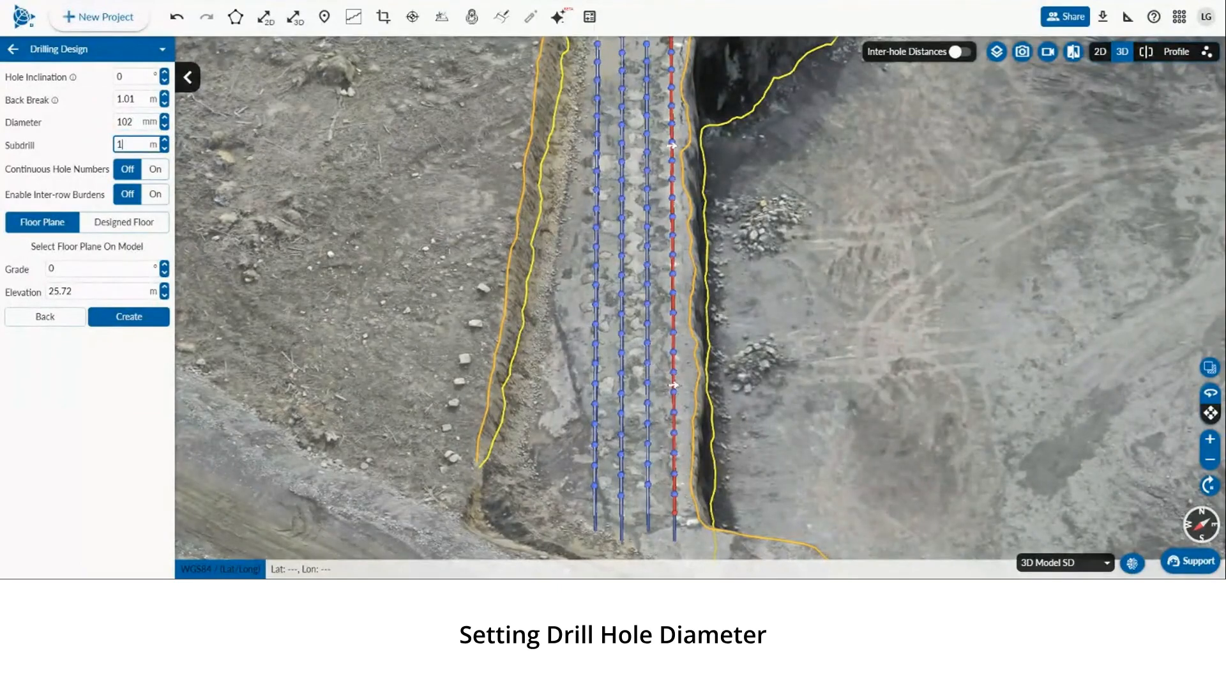
key(BackSpace)
text(0)
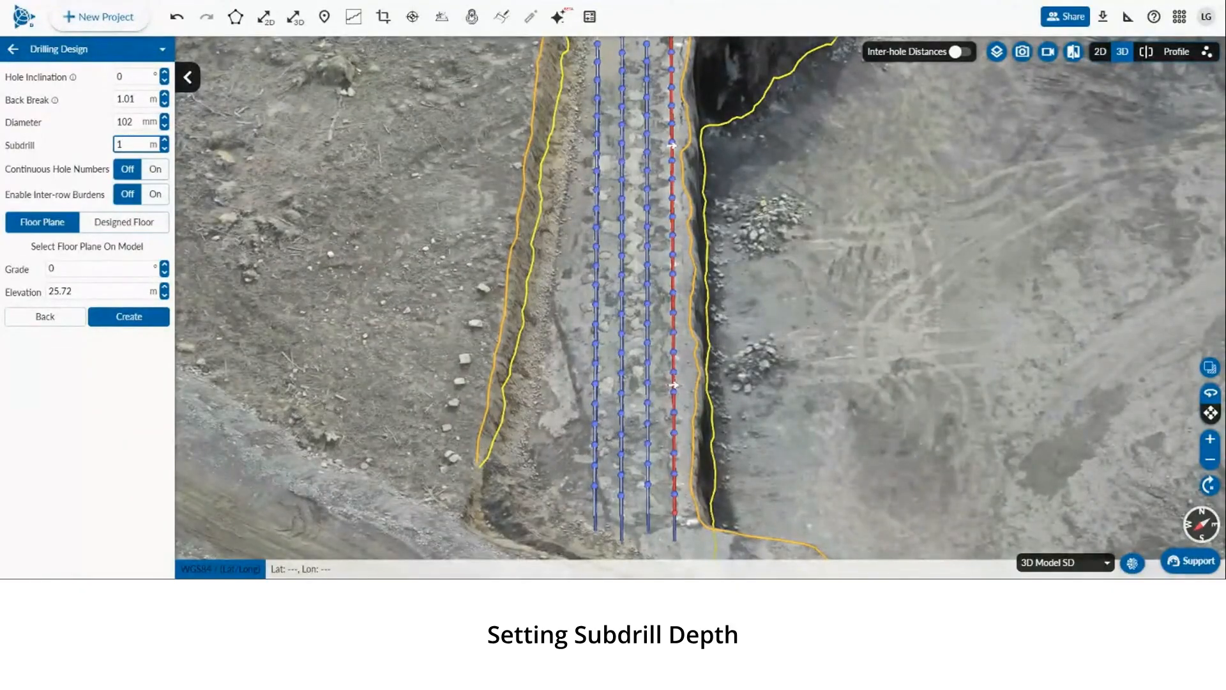
drag(864, 258, 867, 192)
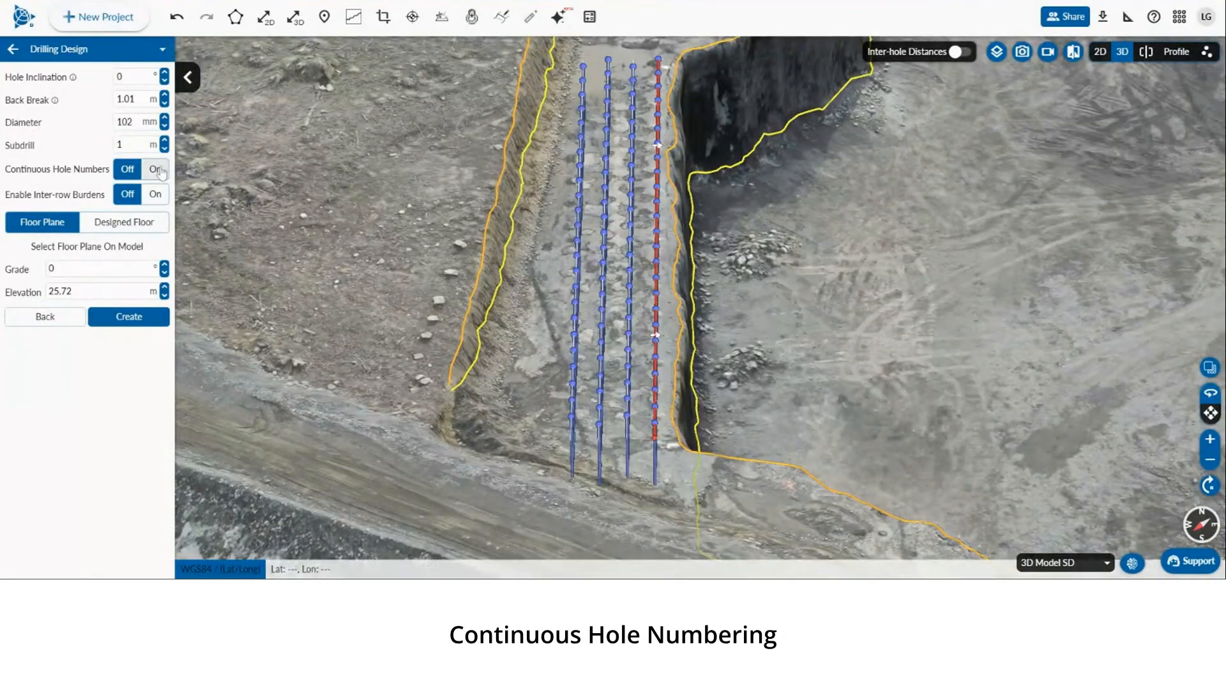
click(157, 169)
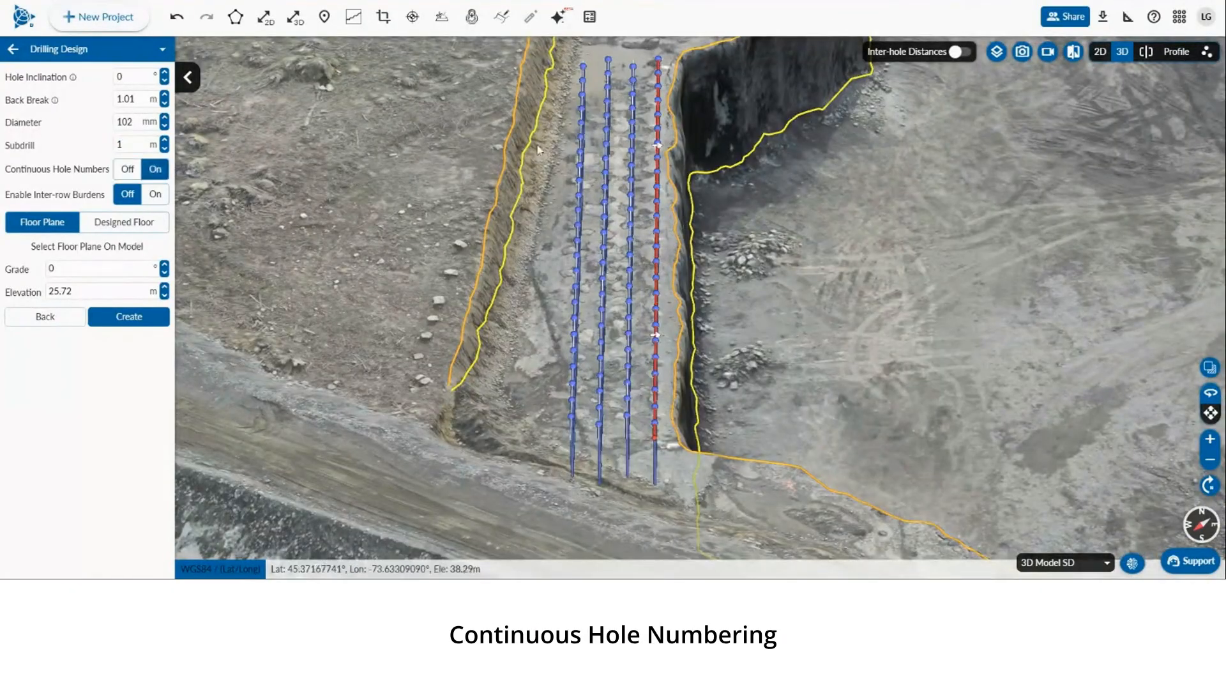
Start selecting the floor plane on the model and pick a point on the pit floor
click(1100, 51)
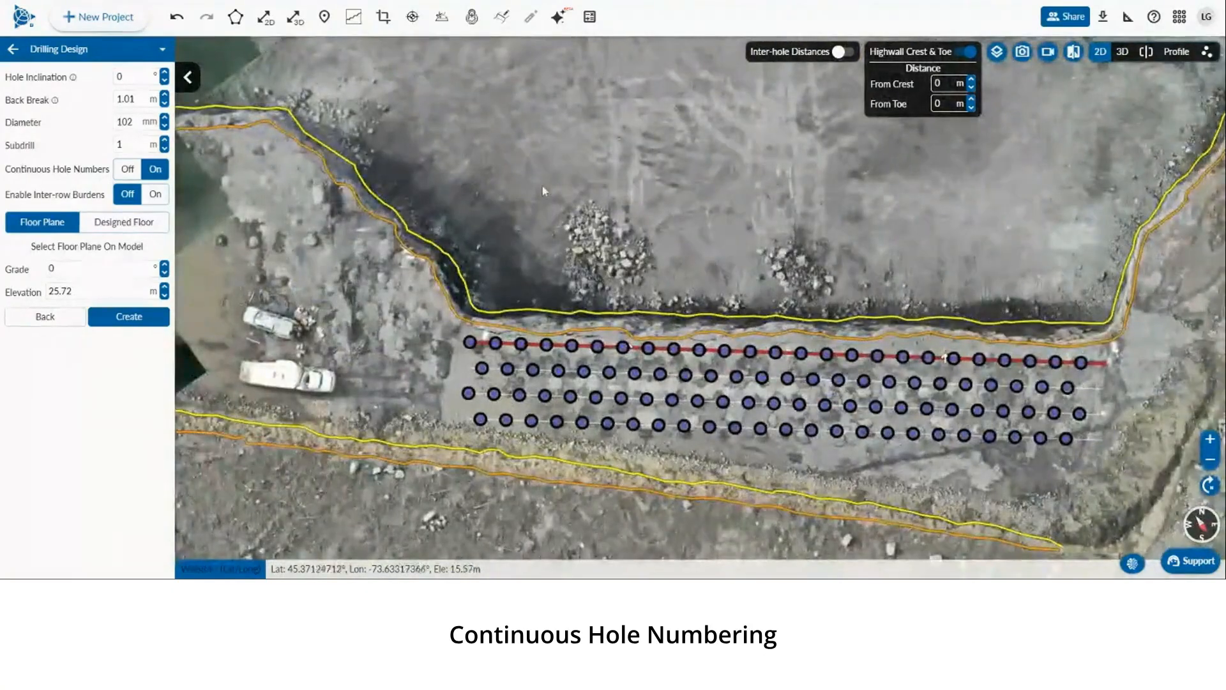
drag(605, 222, 466, 93)
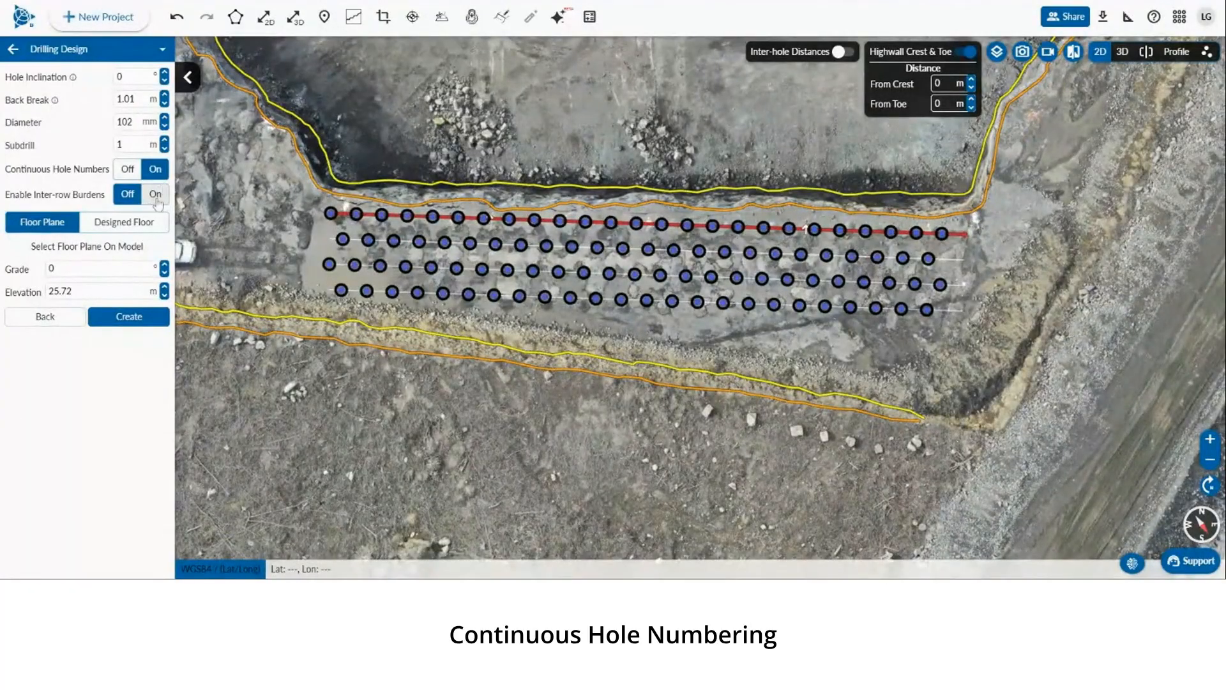
drag(682, 131, 680, 186)
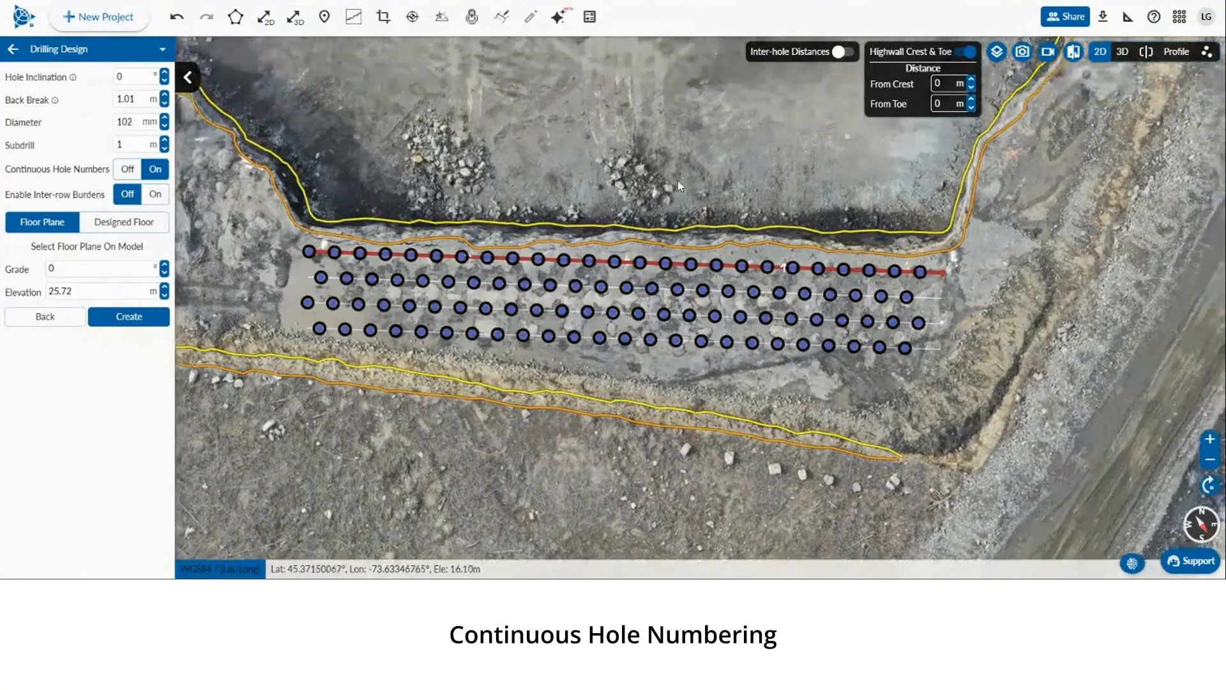
drag(723, 134, 707, 144)
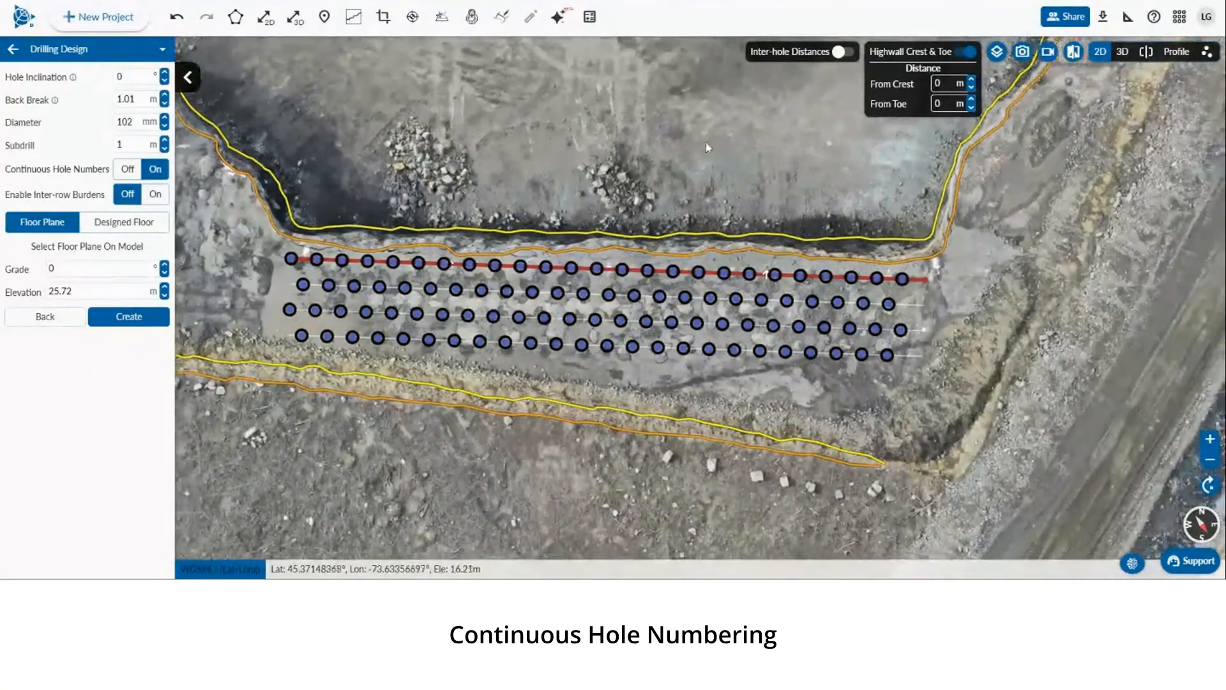
click(72, 292)
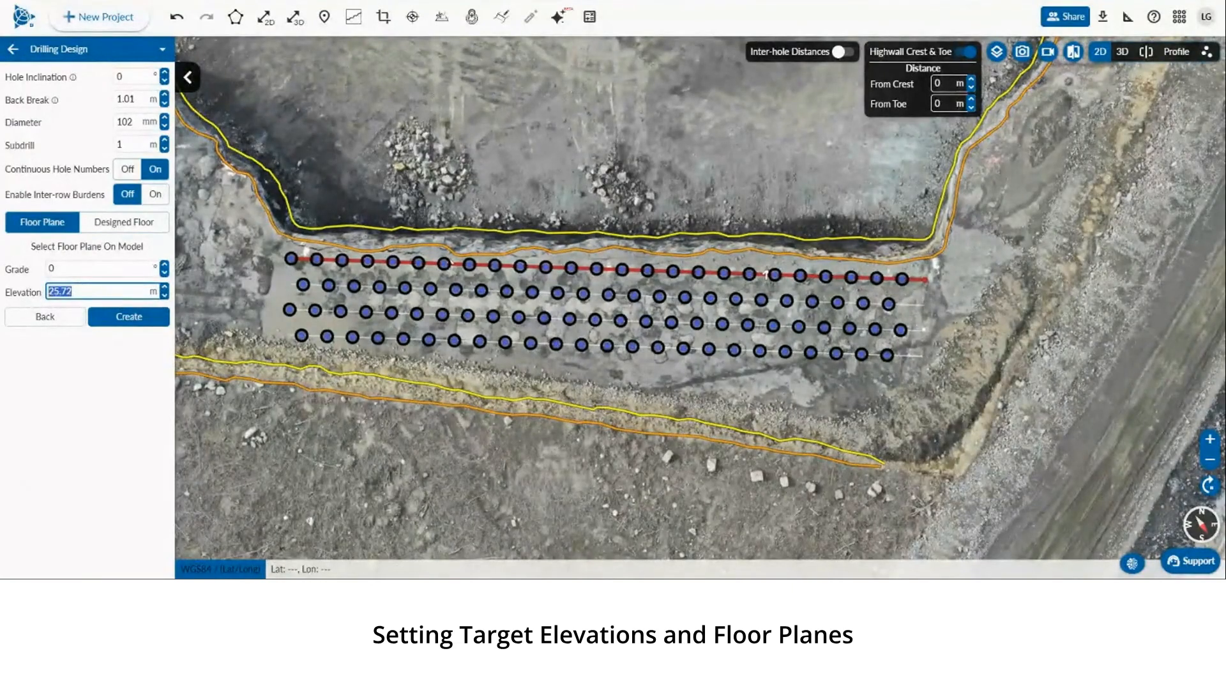
click(112, 249)
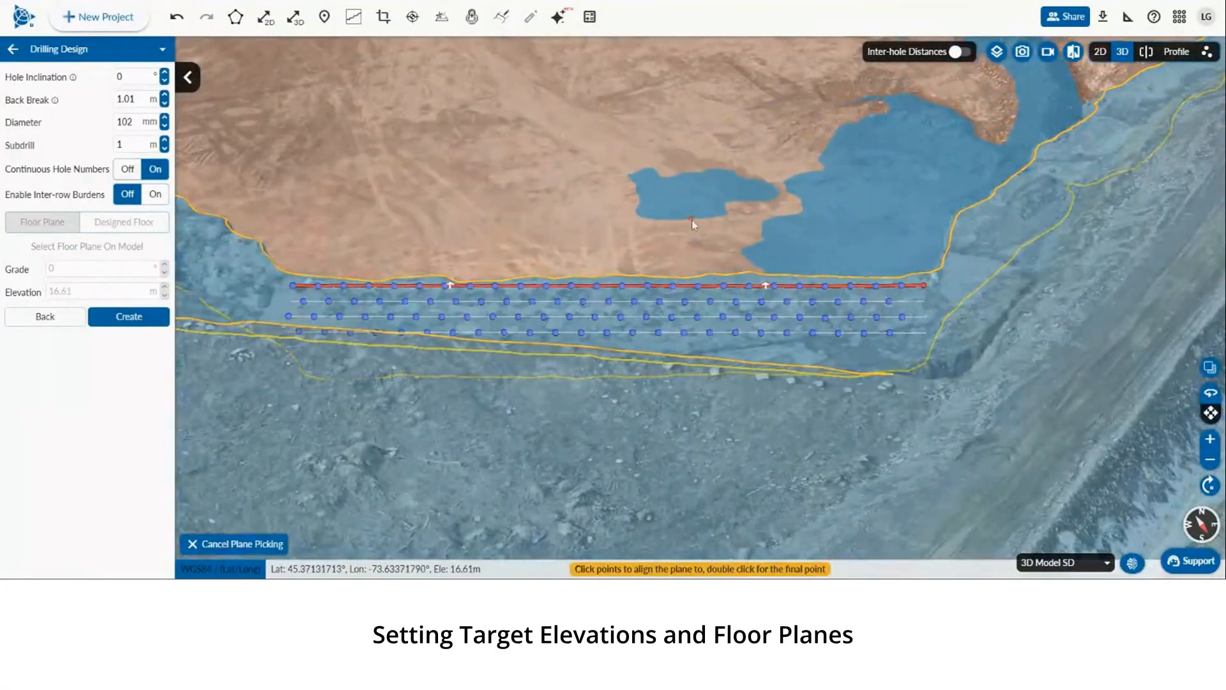
right_drag(692, 221, 511, 236)
drag(707, 286, 558, 200)
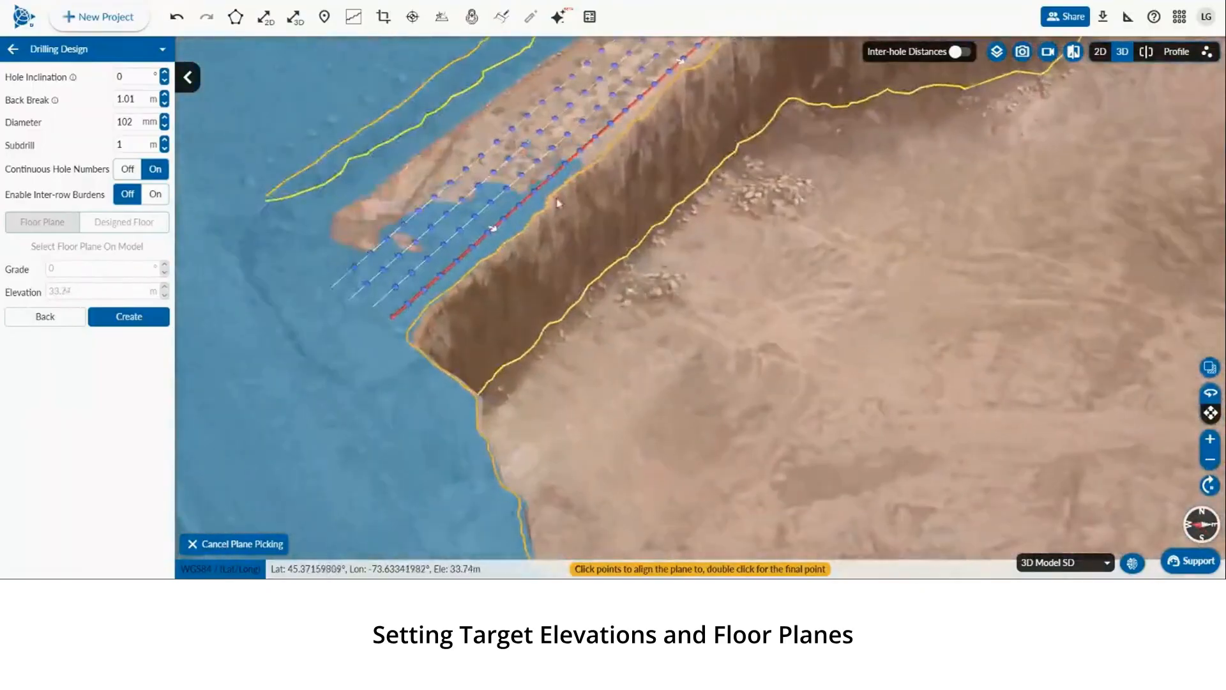
right_drag(597, 237, 532, 235)
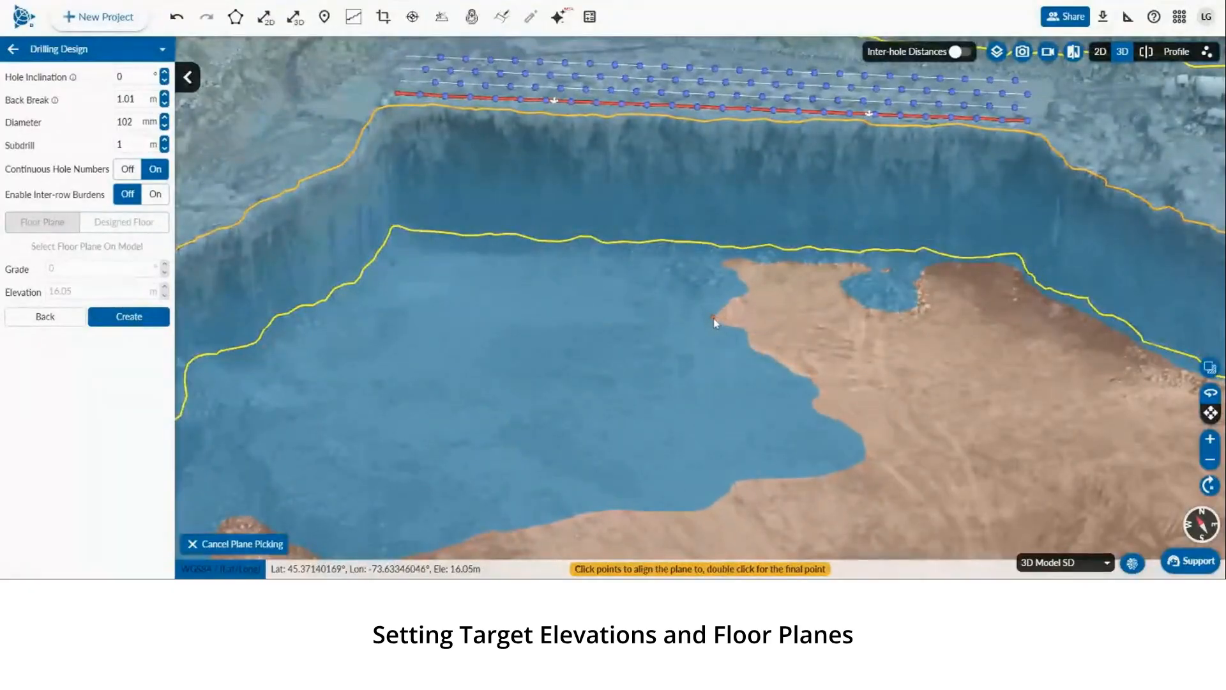
double_click(700, 319)
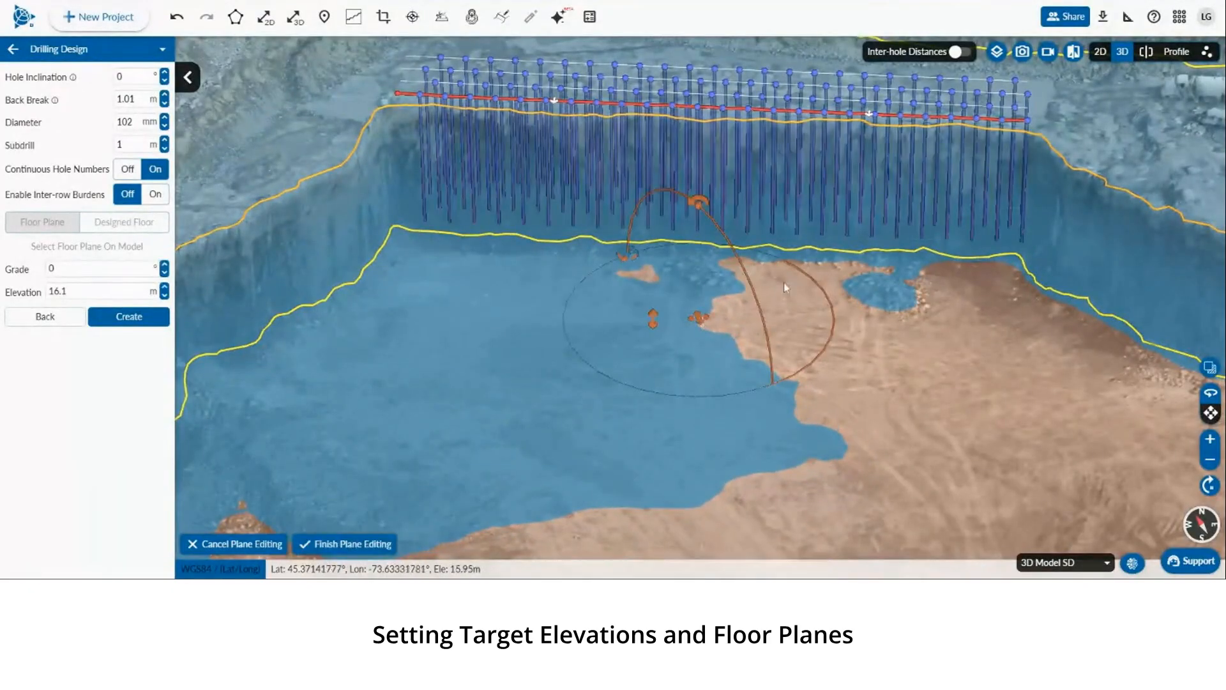
Adjust the floor plane's orientation with its handles and set its grade to 45°
drag(592, 293, 573, 329)
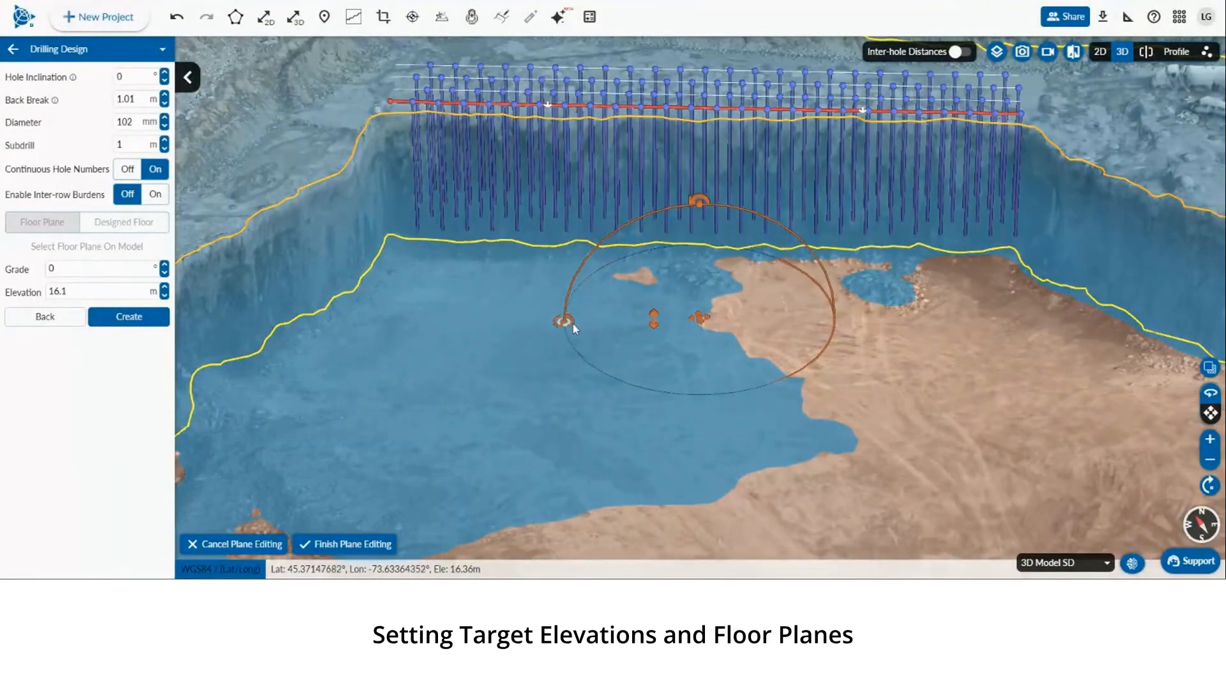
drag(699, 203, 651, 212)
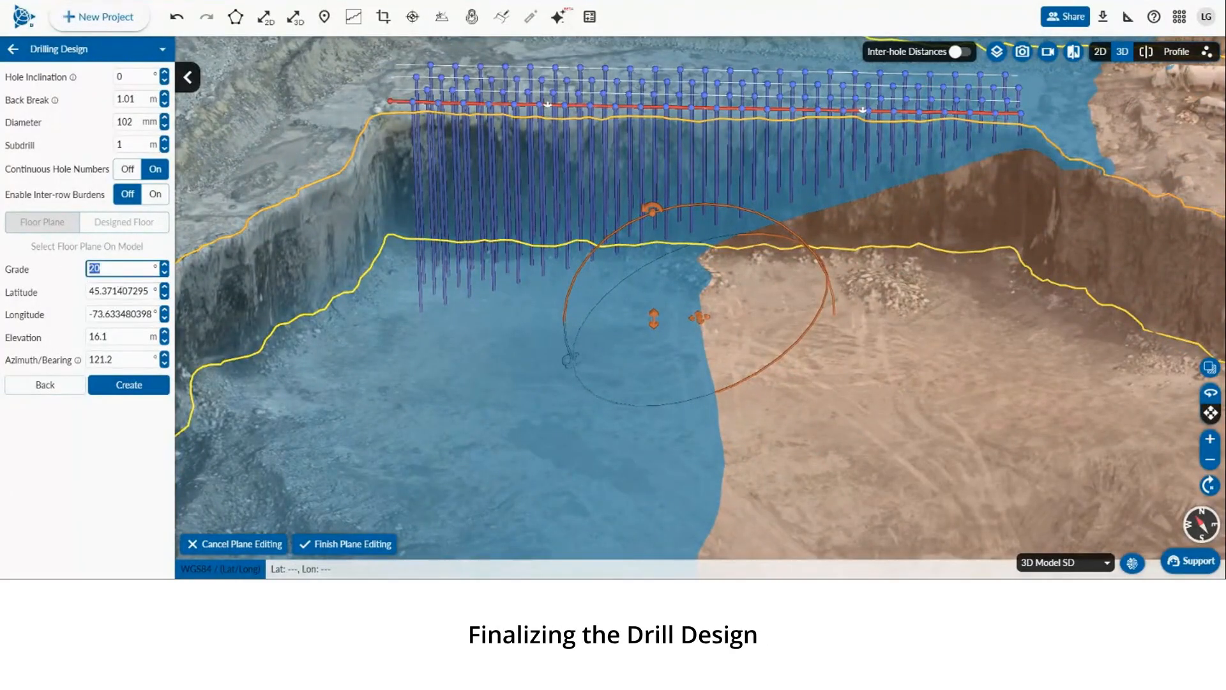
text(45)
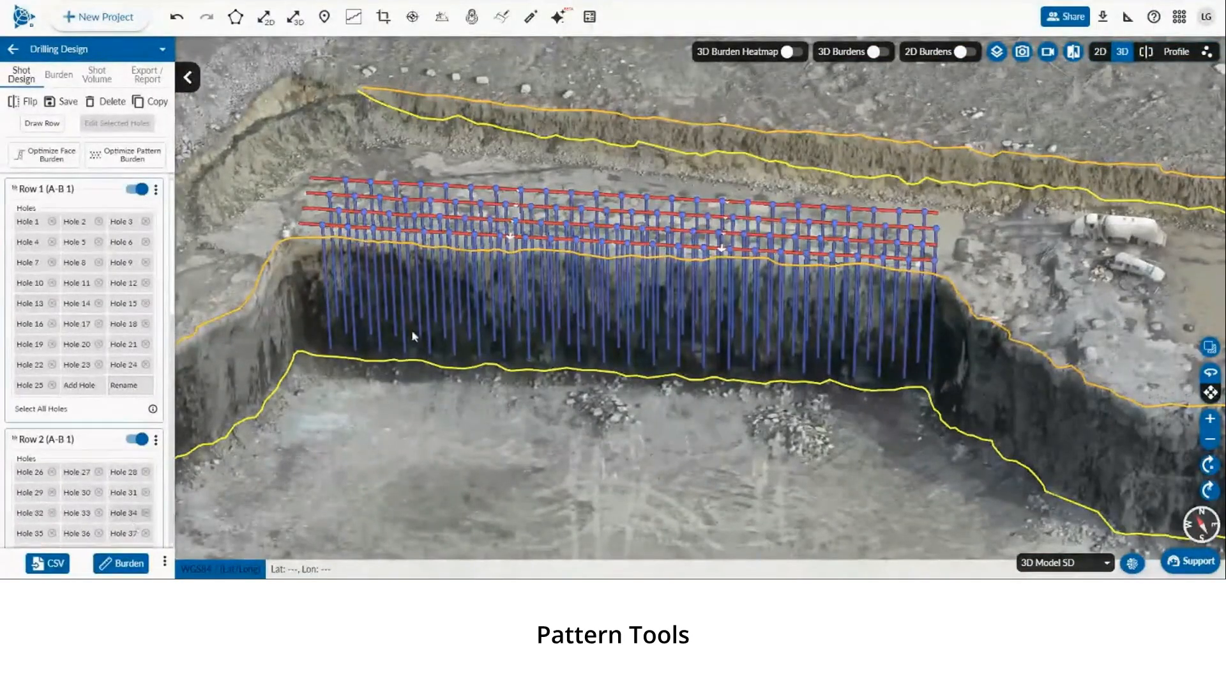
Box-select the first row of holes in 2D and set their inclination to 10°
click(1102, 53)
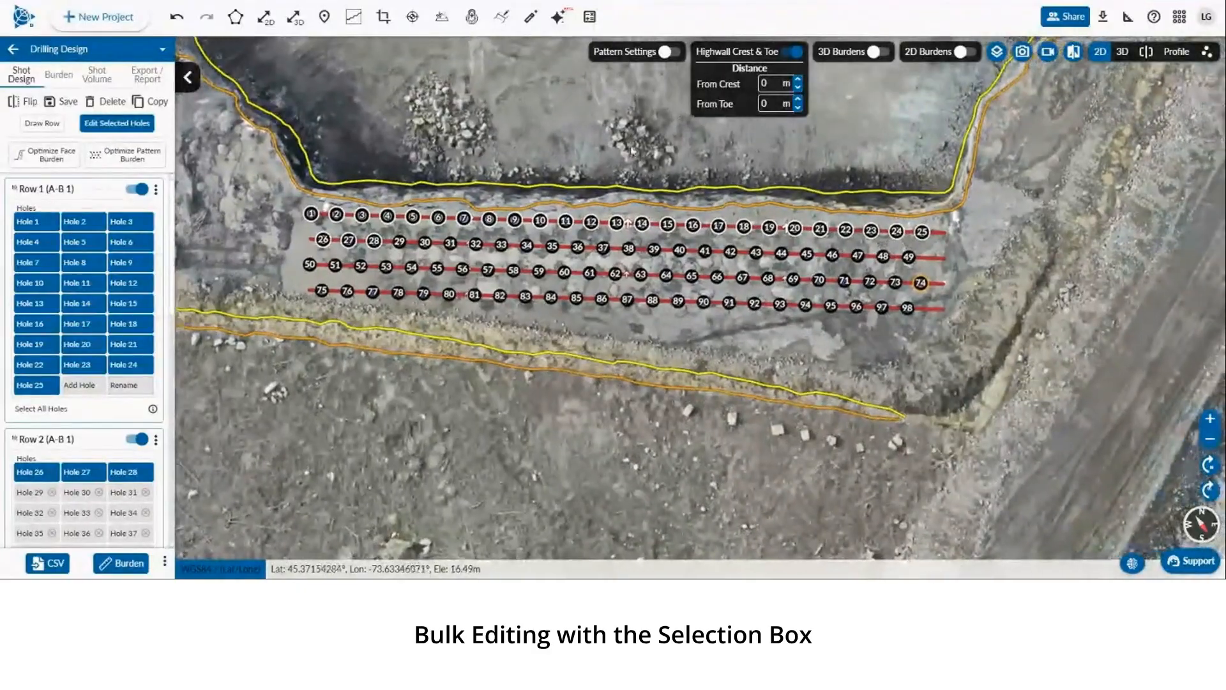
click(633, 151)
drag(279, 120, 975, 232)
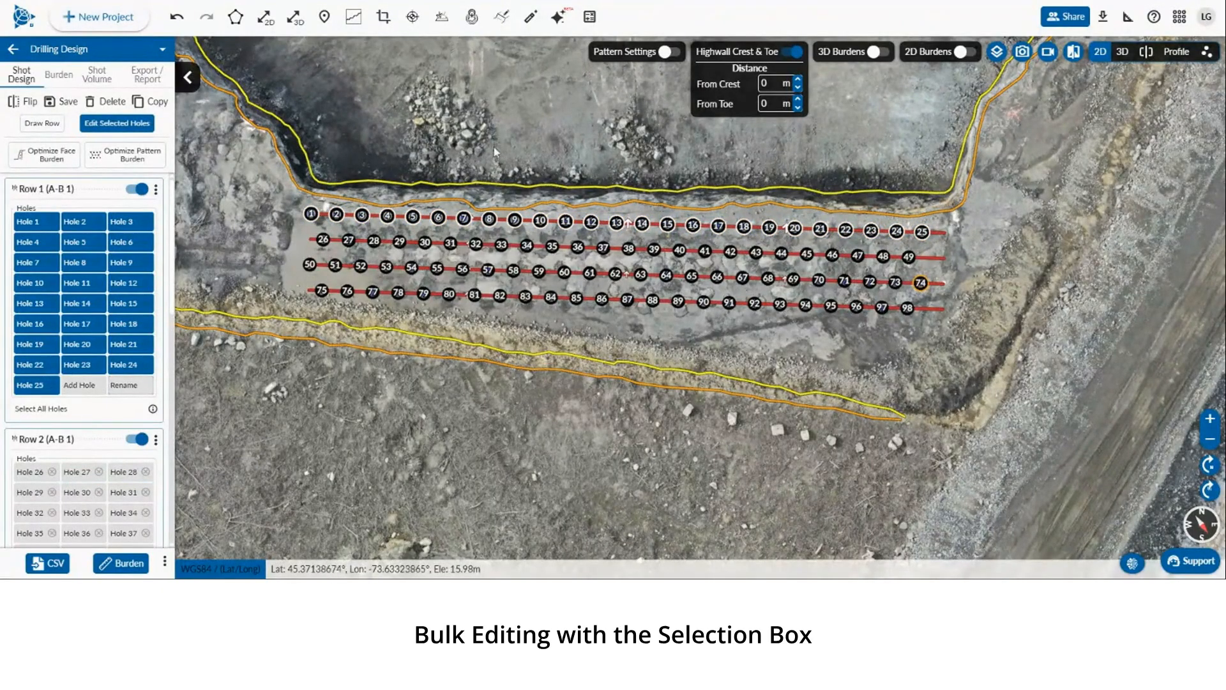
click(119, 126)
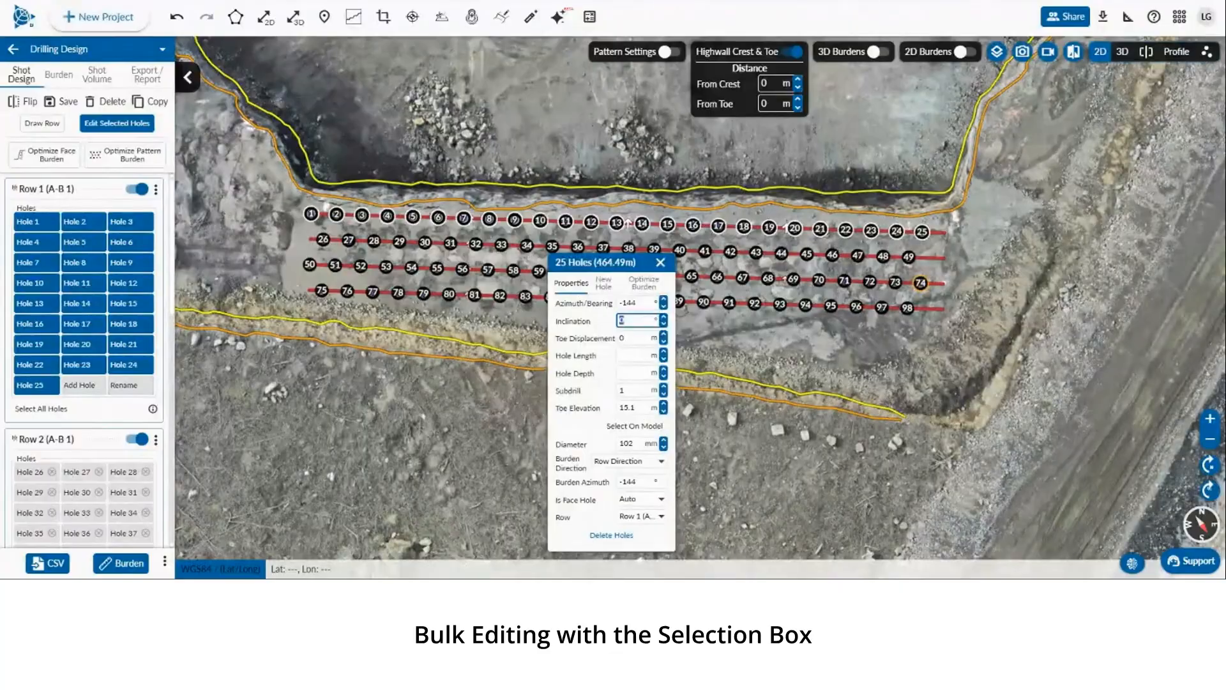
text(10)
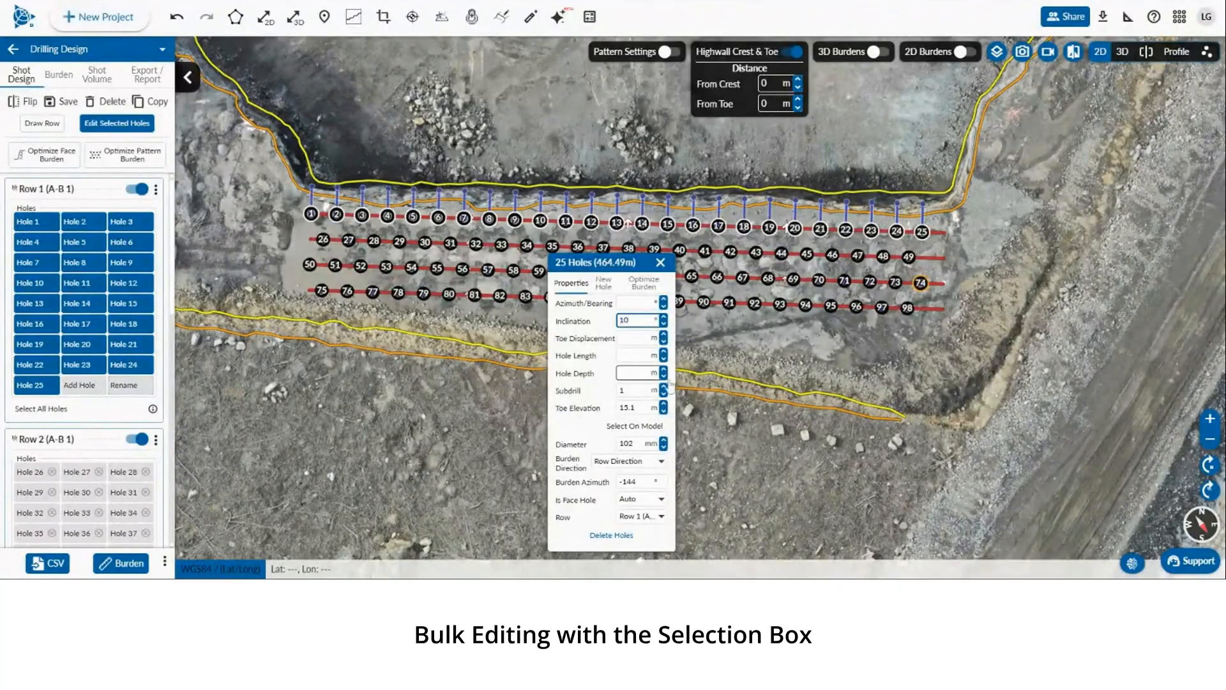
click(696, 303)
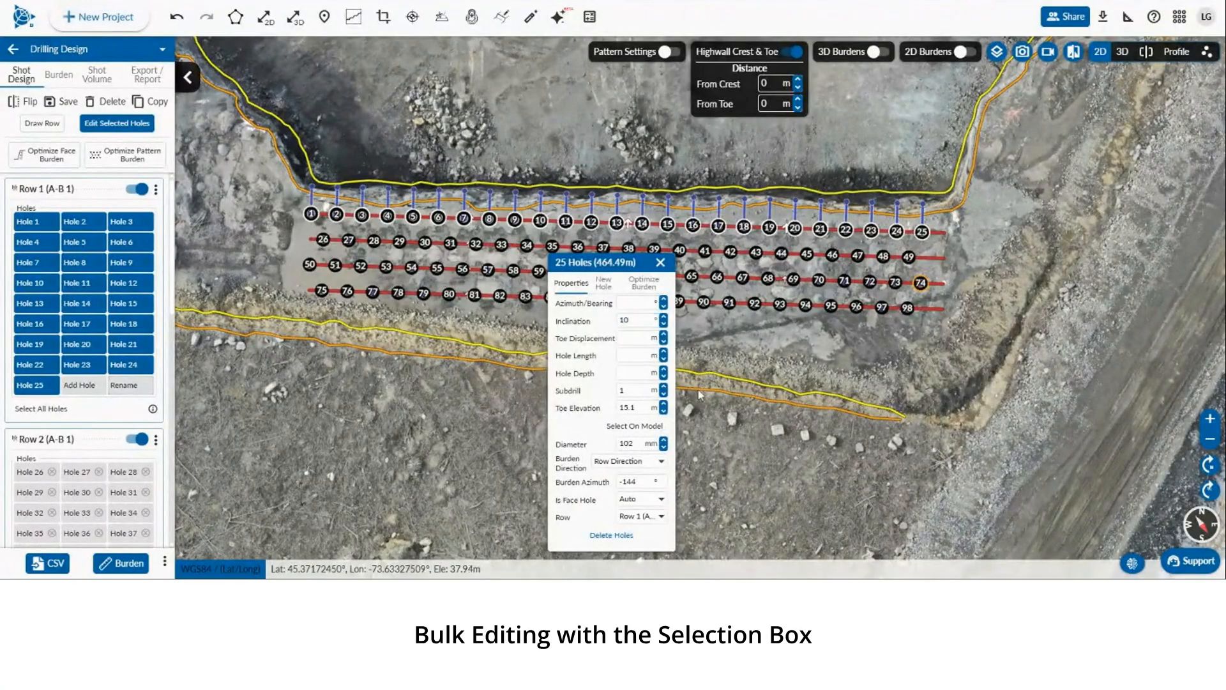
Inspect the inclined holes of the pattern in 3D view
click(1122, 51)
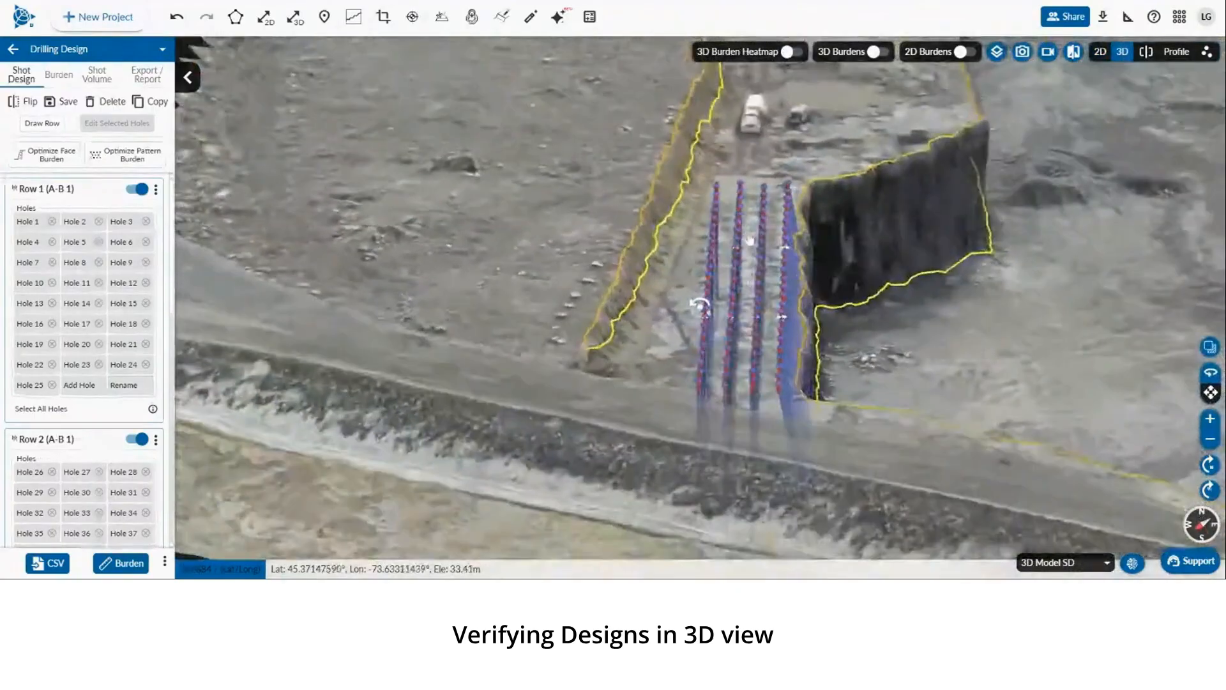
drag(750, 241, 892, 308)
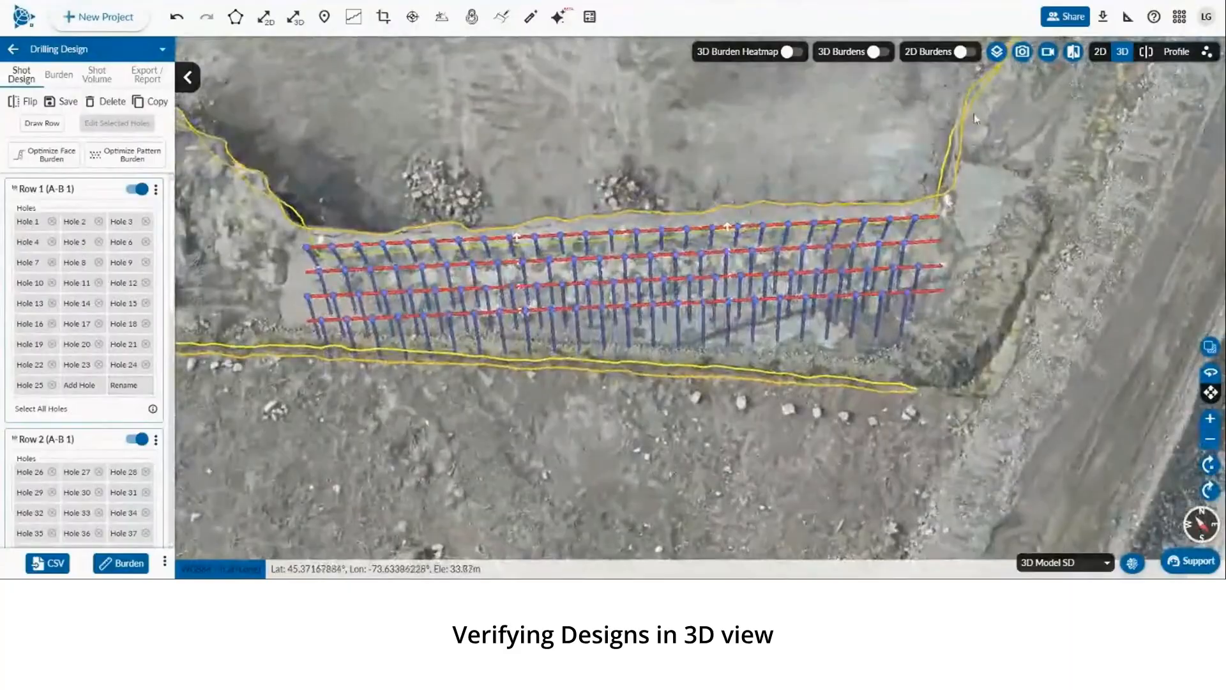
click(1100, 53)
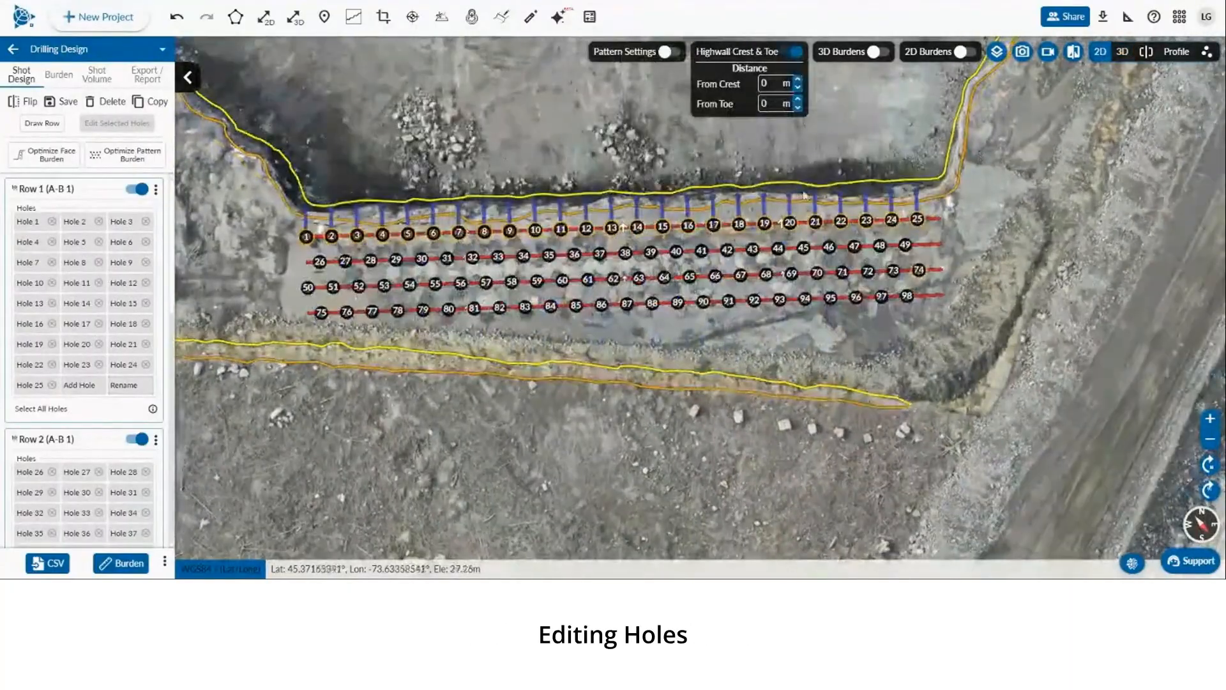
Select holes 13, 7 and 4 of the first row together to edit them as a group
drag(804, 190, 866, 209)
click(672, 247)
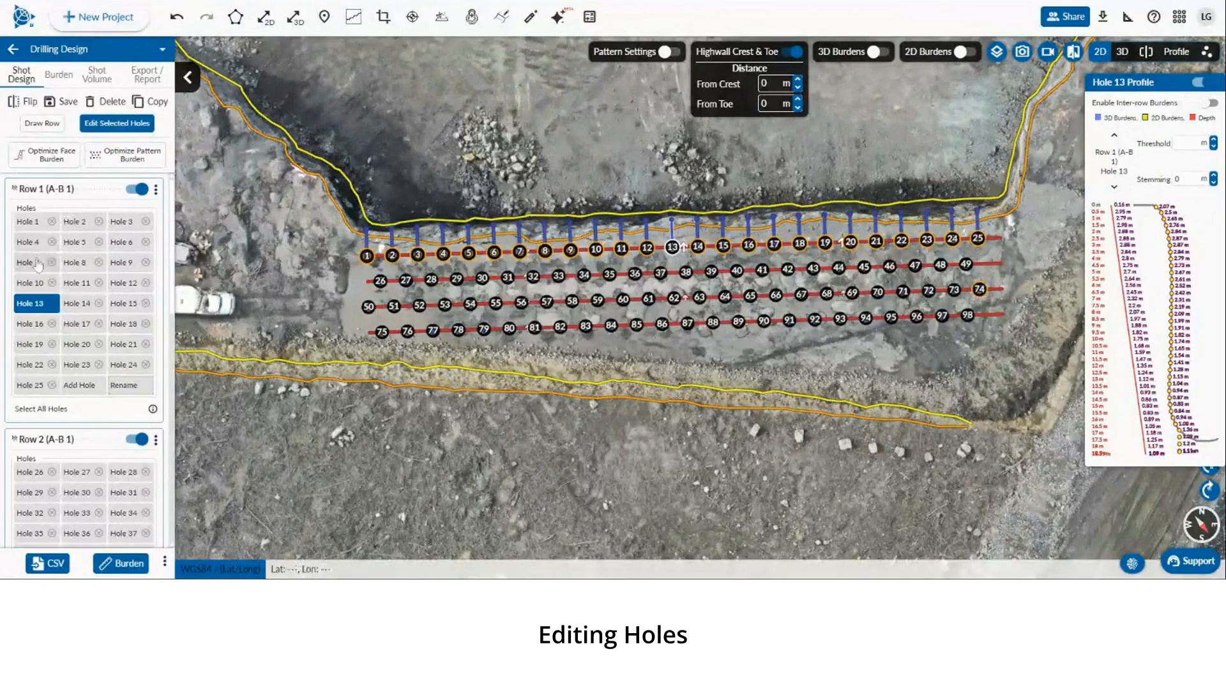
click(37, 262)
click(41, 239)
click(41, 225)
Delete two holes from the first row's hole list and clear the selection
click(98, 222)
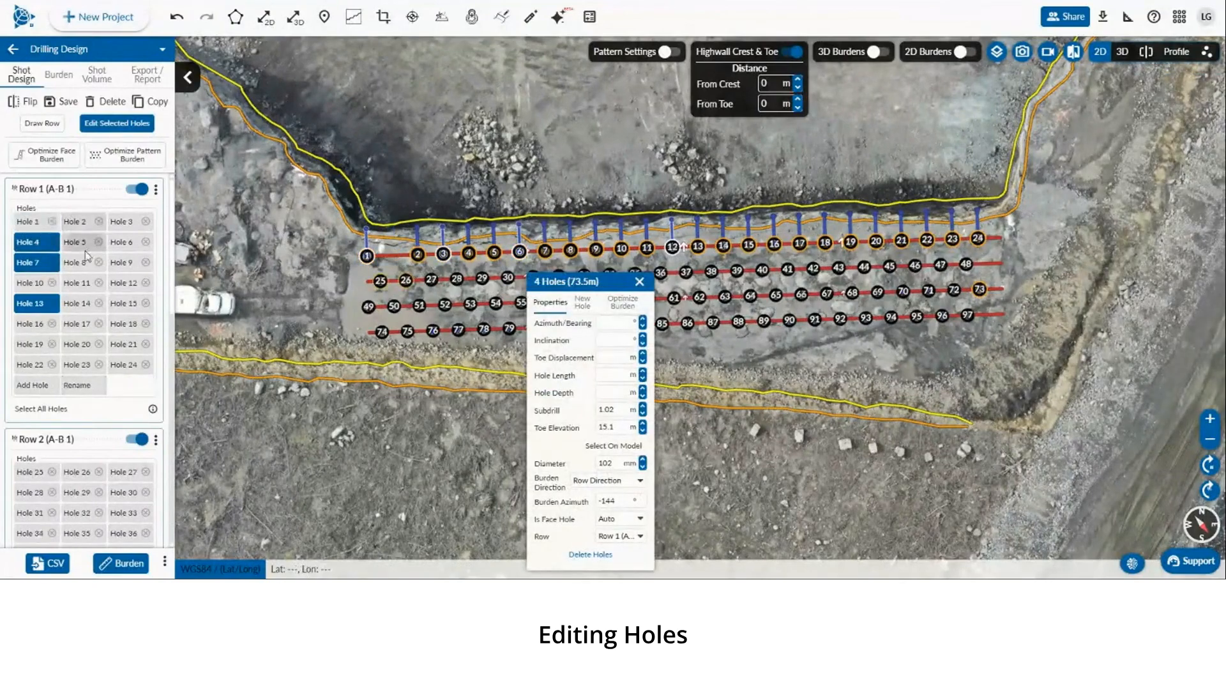
click(98, 262)
click(398, 183)
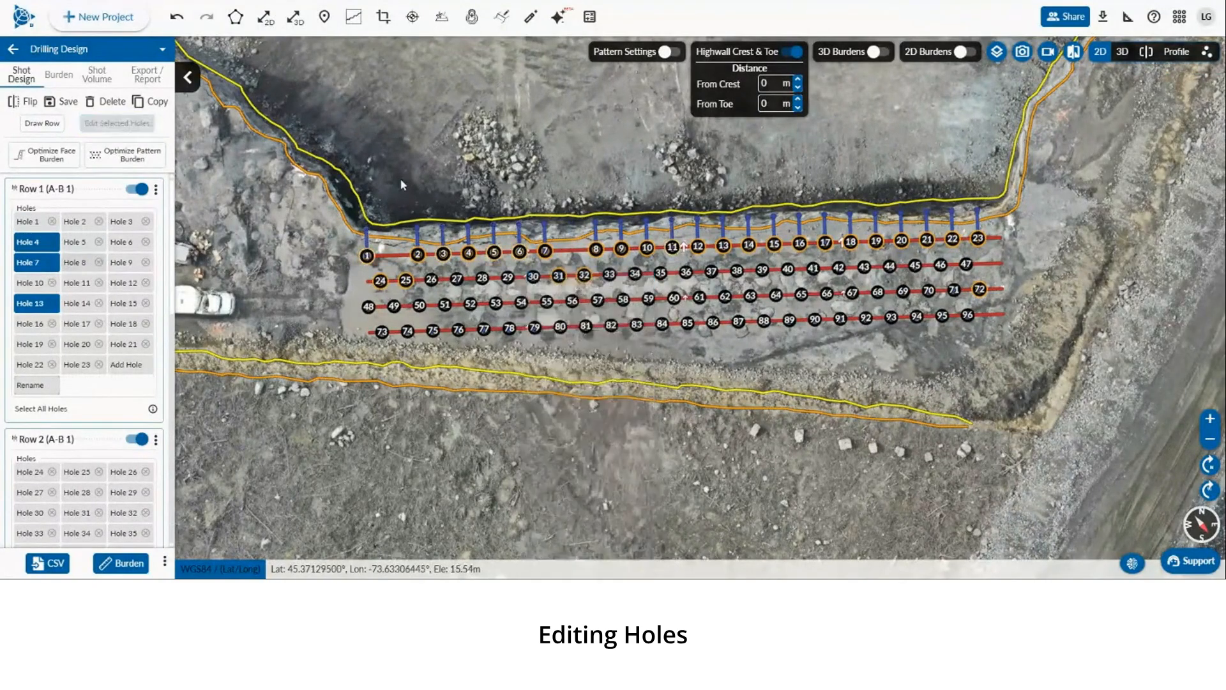
drag(426, 180, 434, 183)
Open single-hole properties for holes 4 and 7 and browse the Properties, New Hole and Optimize Burden tabs
click(26, 257)
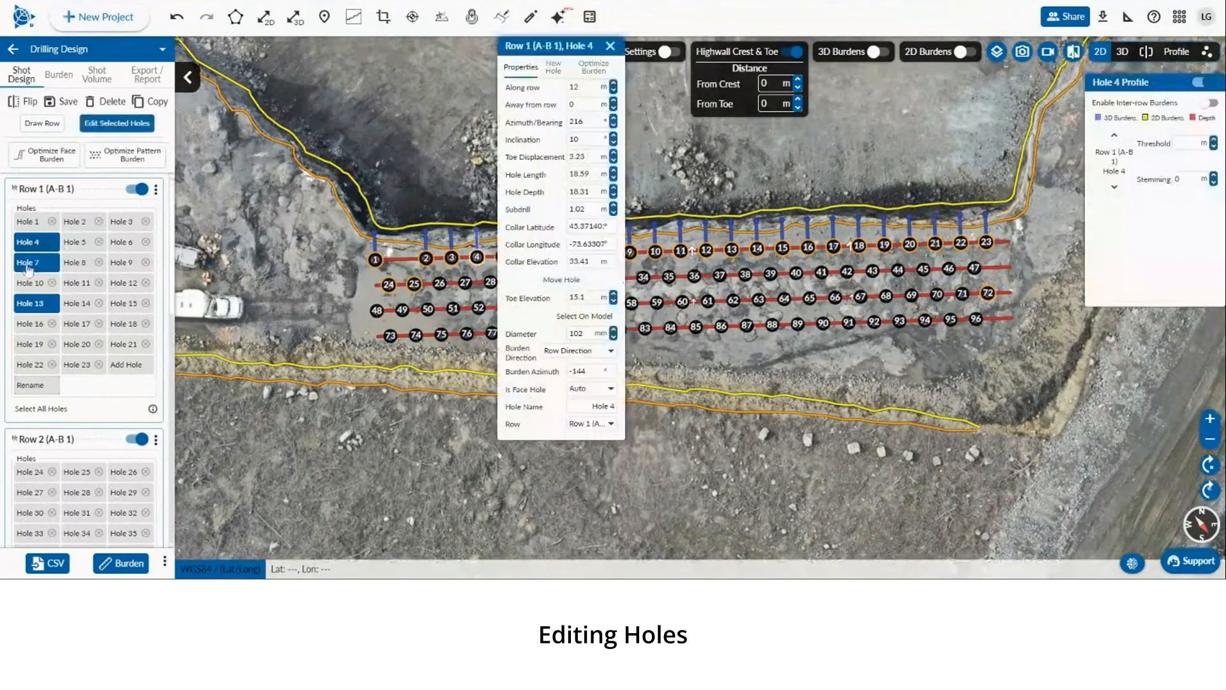
click(328, 203)
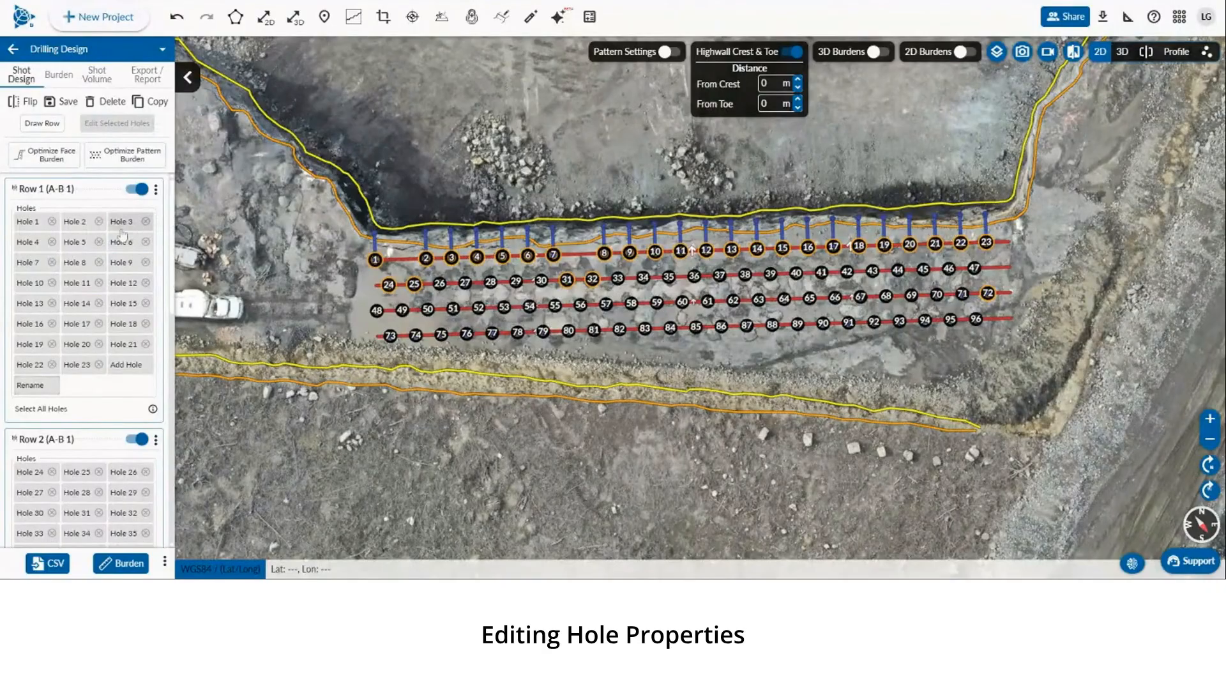
drag(474, 212, 392, 217)
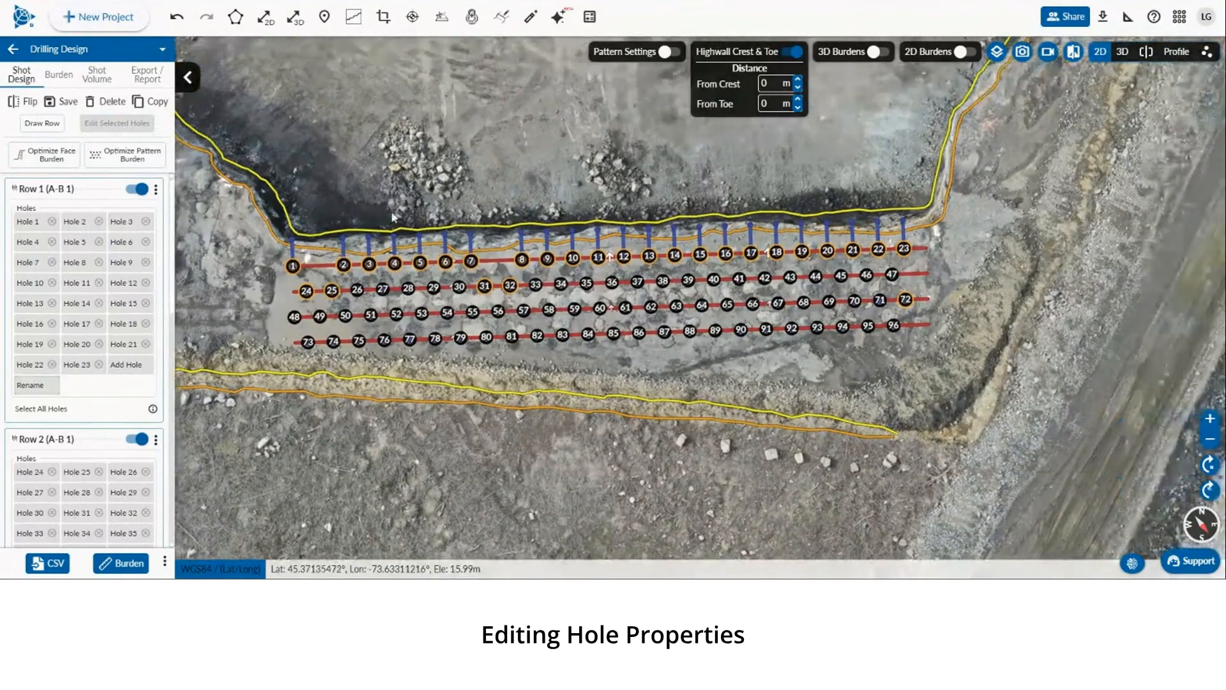
click(471, 262)
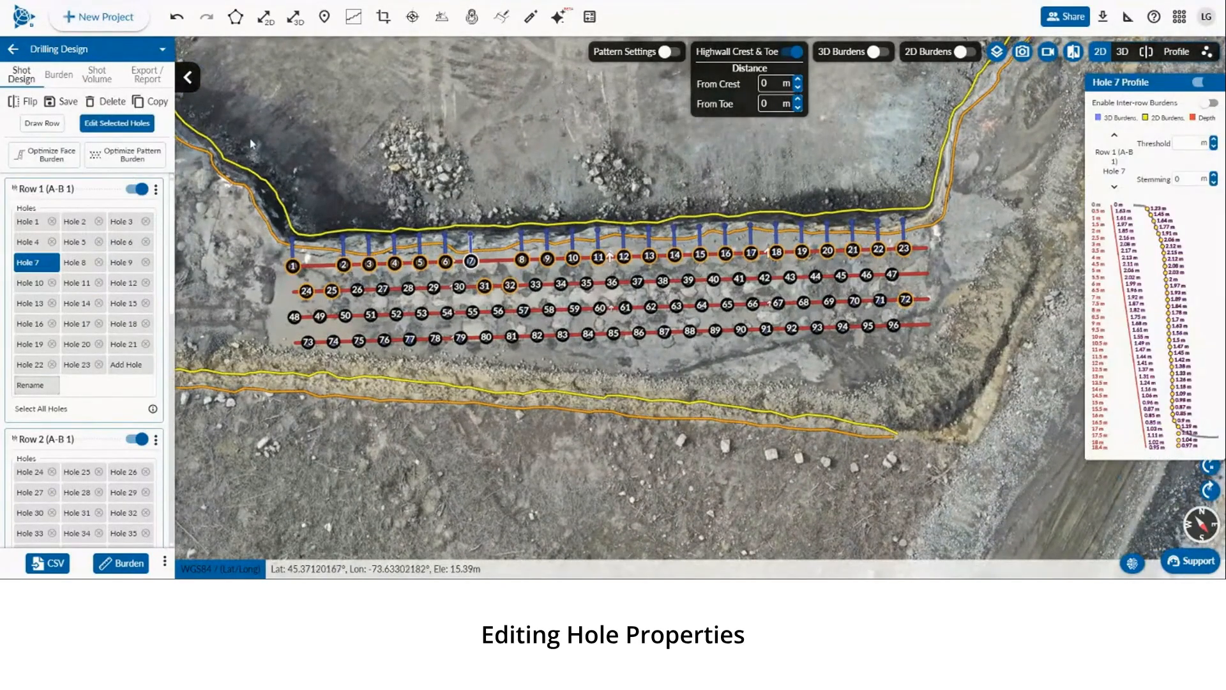
click(102, 123)
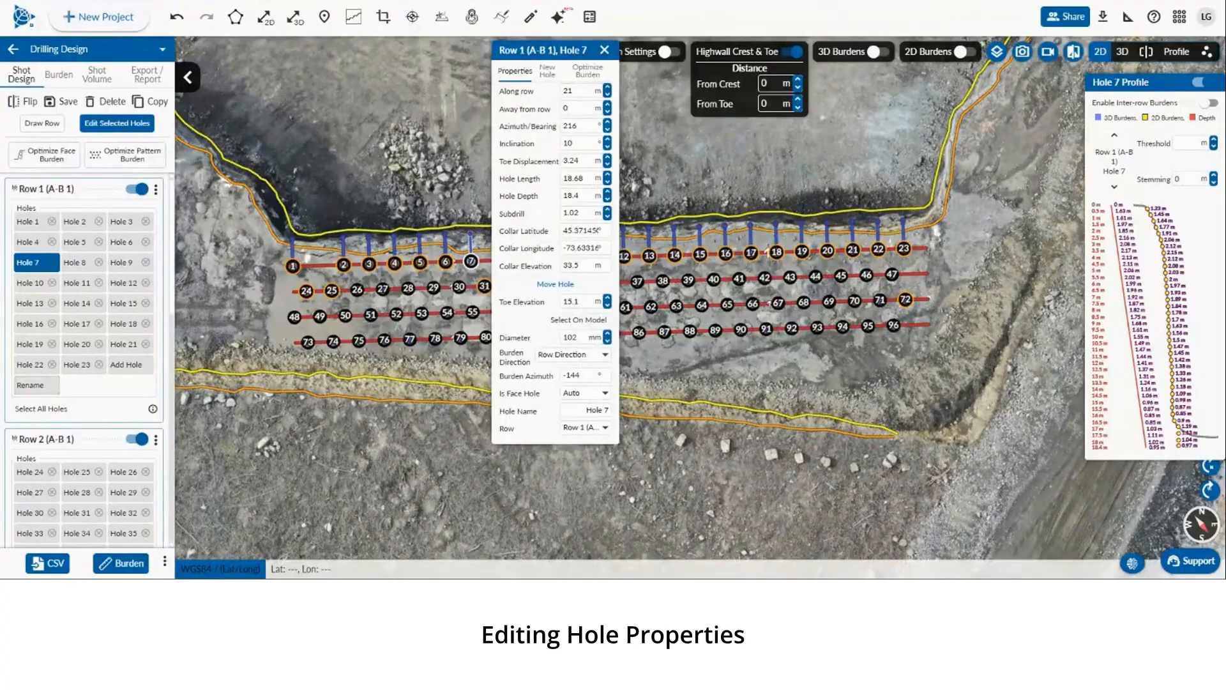
click(548, 70)
click(588, 70)
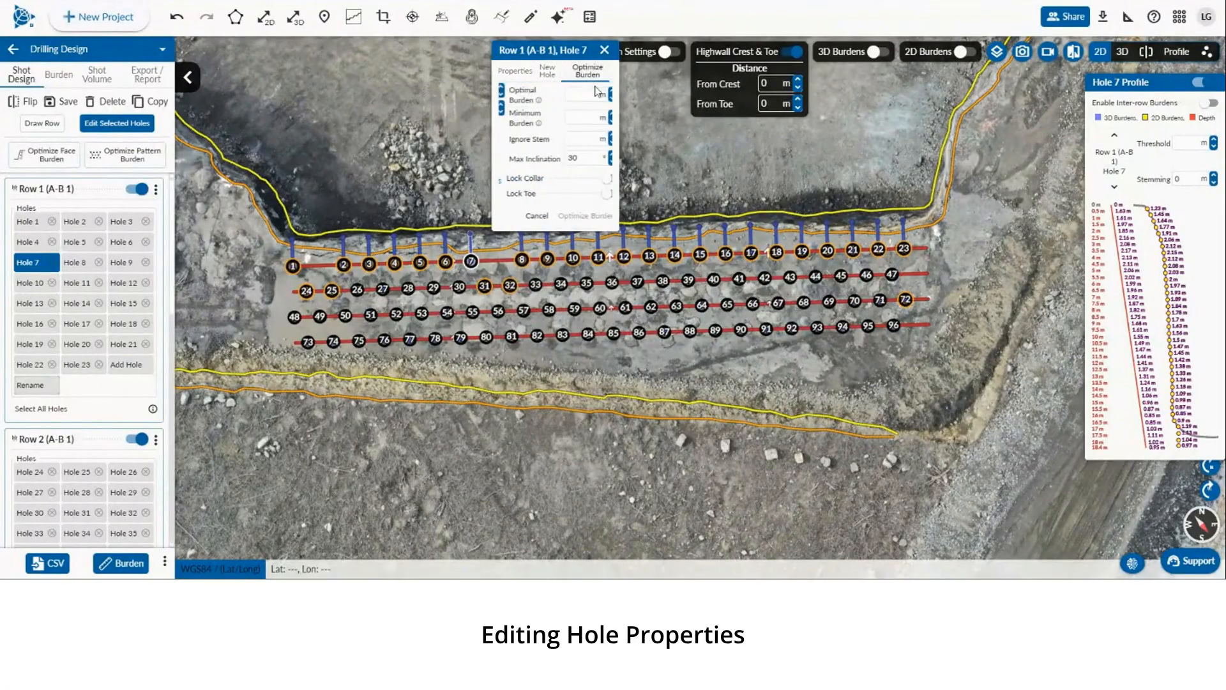
click(517, 71)
click(604, 51)
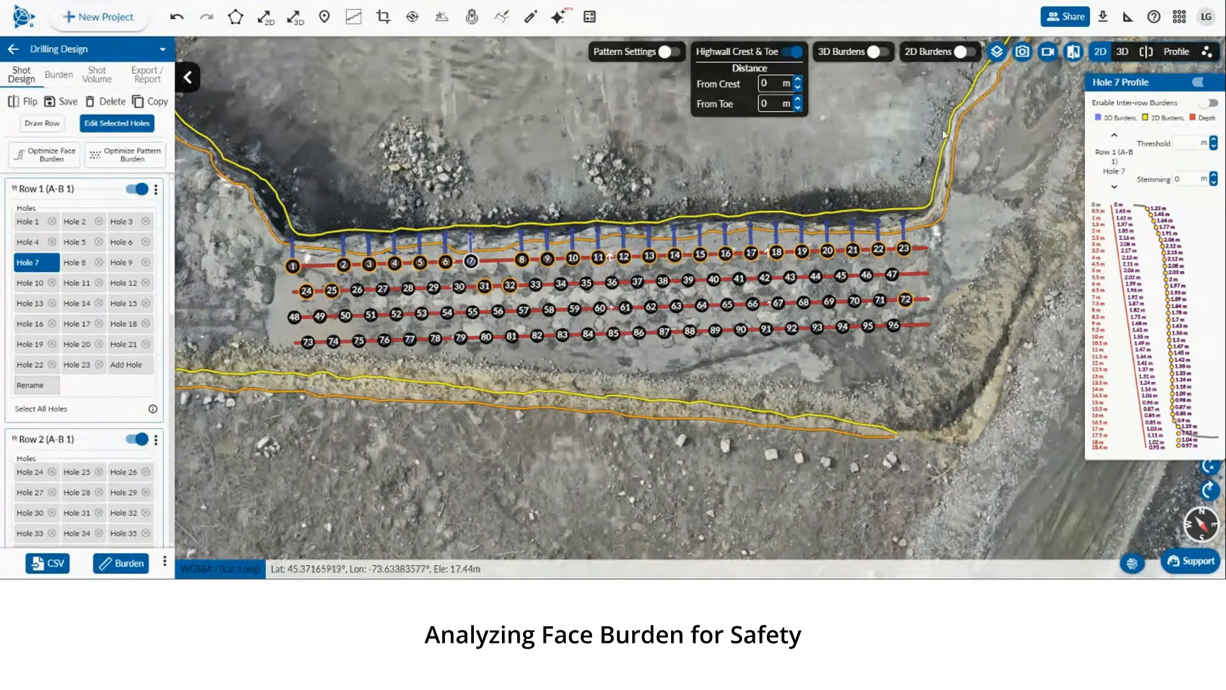
Turn on 3D burden display, turn off 2D burdens, and inspect the face burdens in 3D view
click(962, 53)
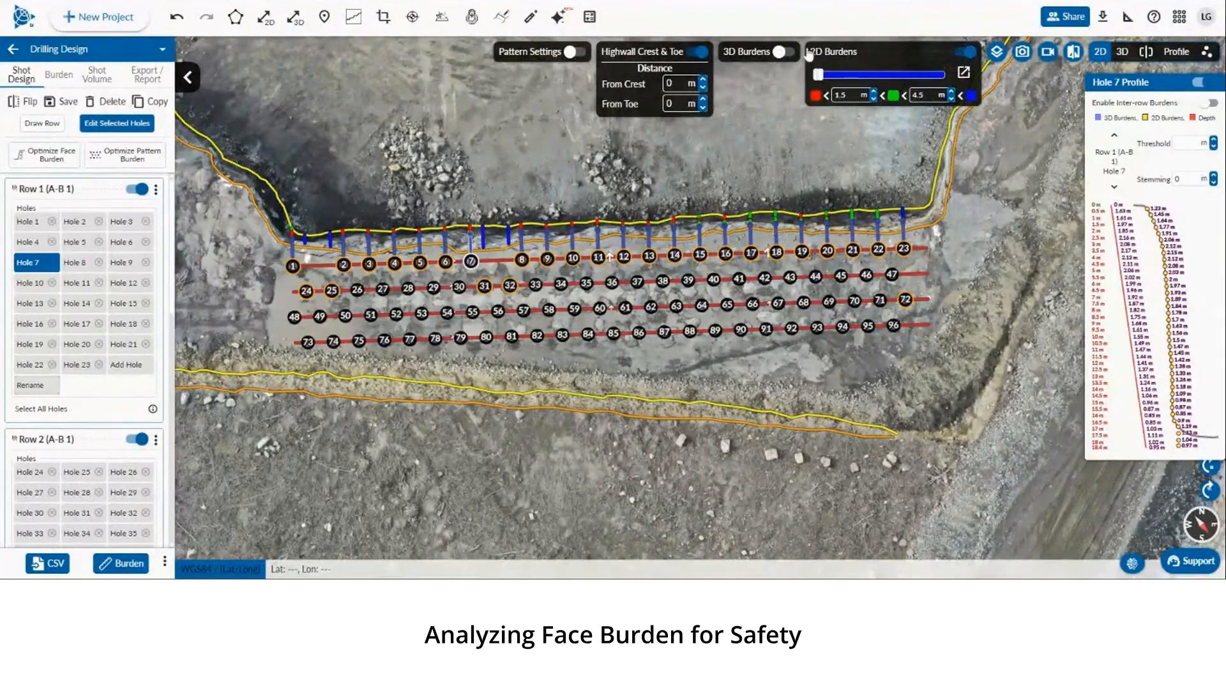
click(781, 51)
drag(772, 181, 785, 184)
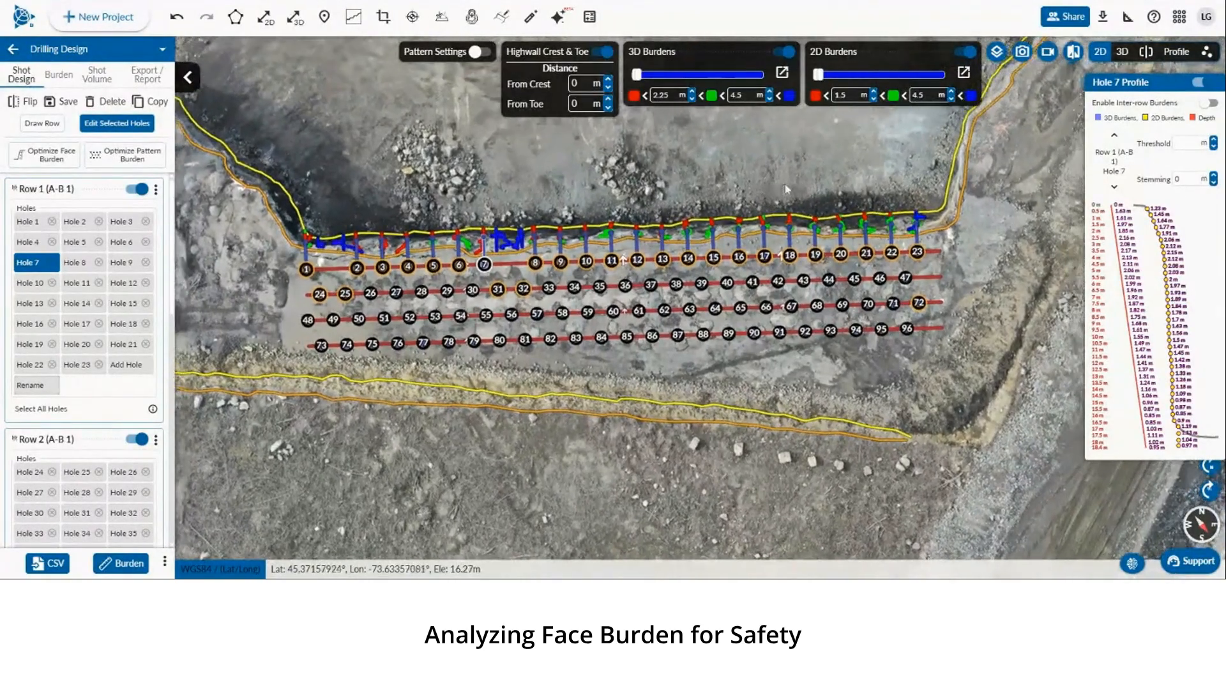
click(966, 52)
click(1123, 51)
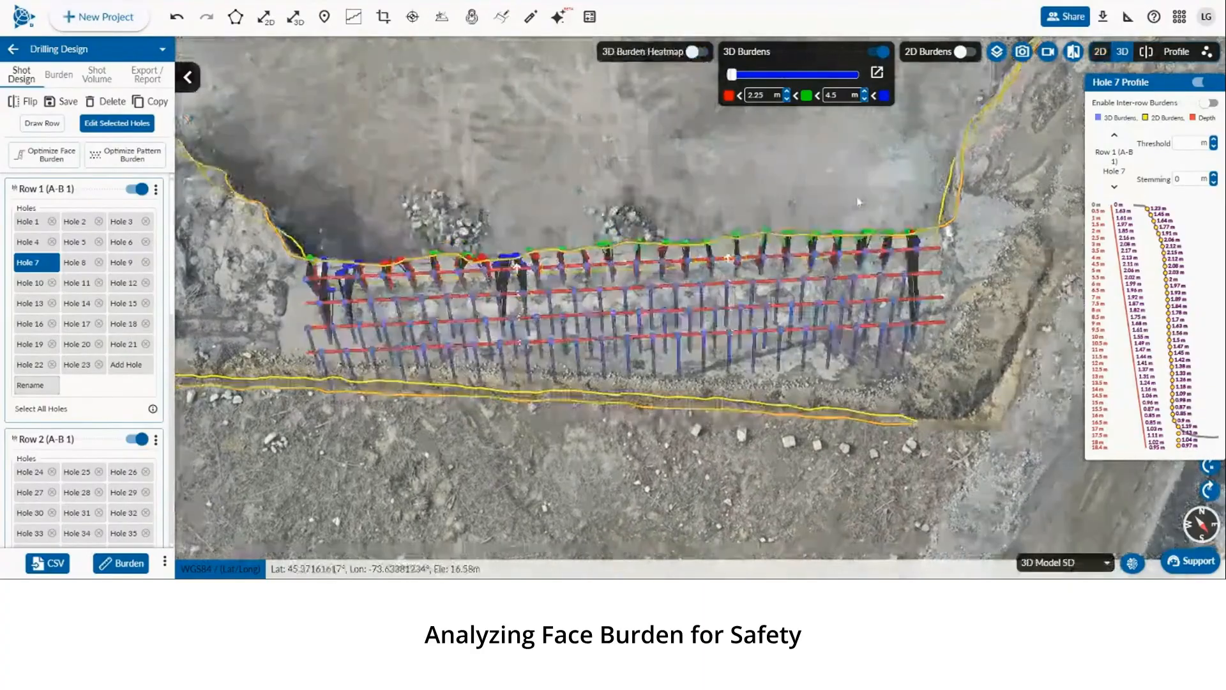
drag(846, 256, 604, 196)
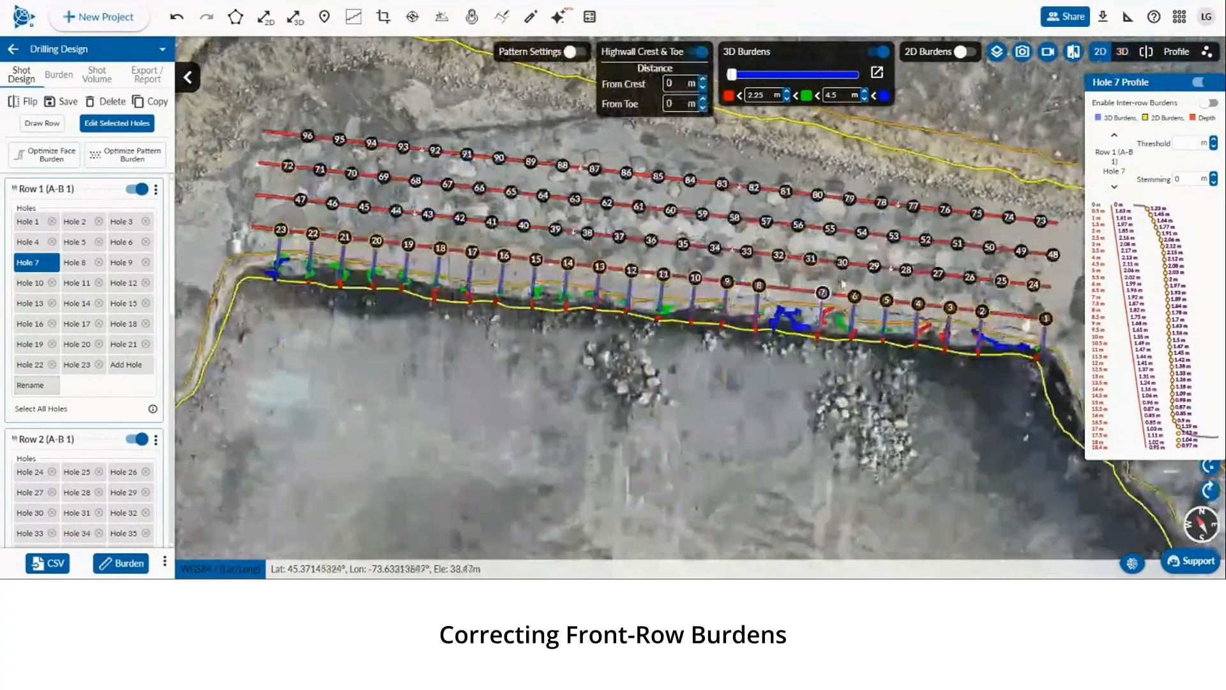
Reposition front-row holes along the crest to correct their face burdens
drag(759, 289, 665, 265)
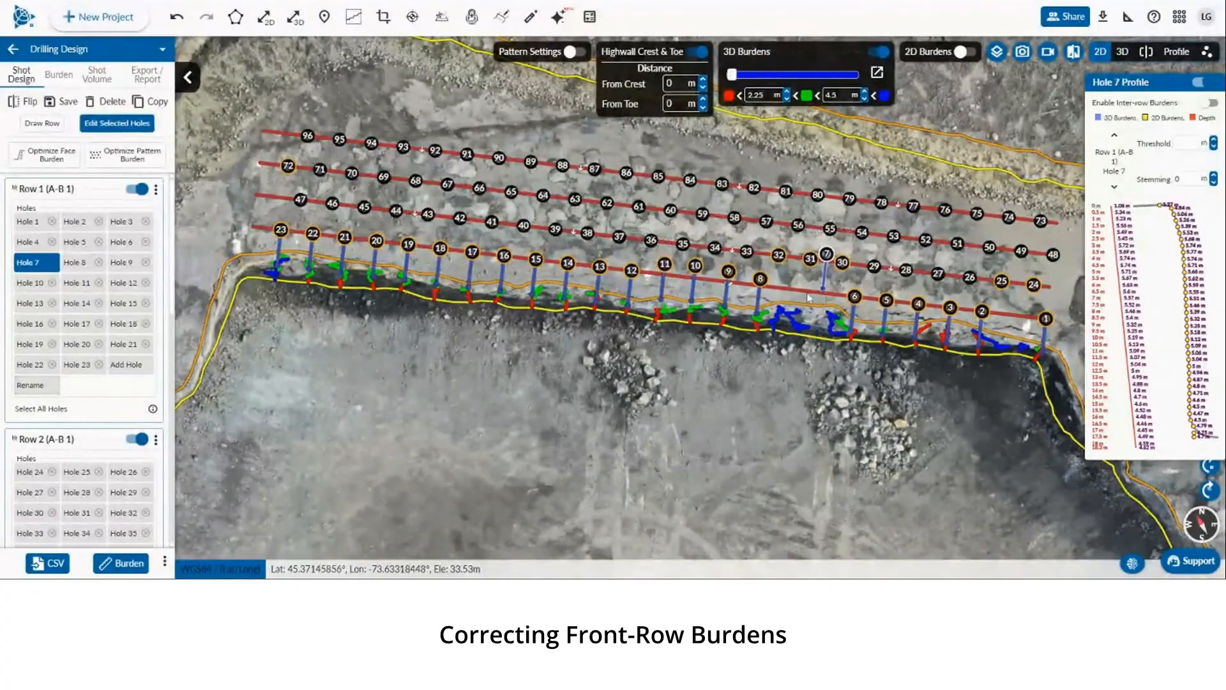
drag(822, 263, 815, 299)
click(805, 288)
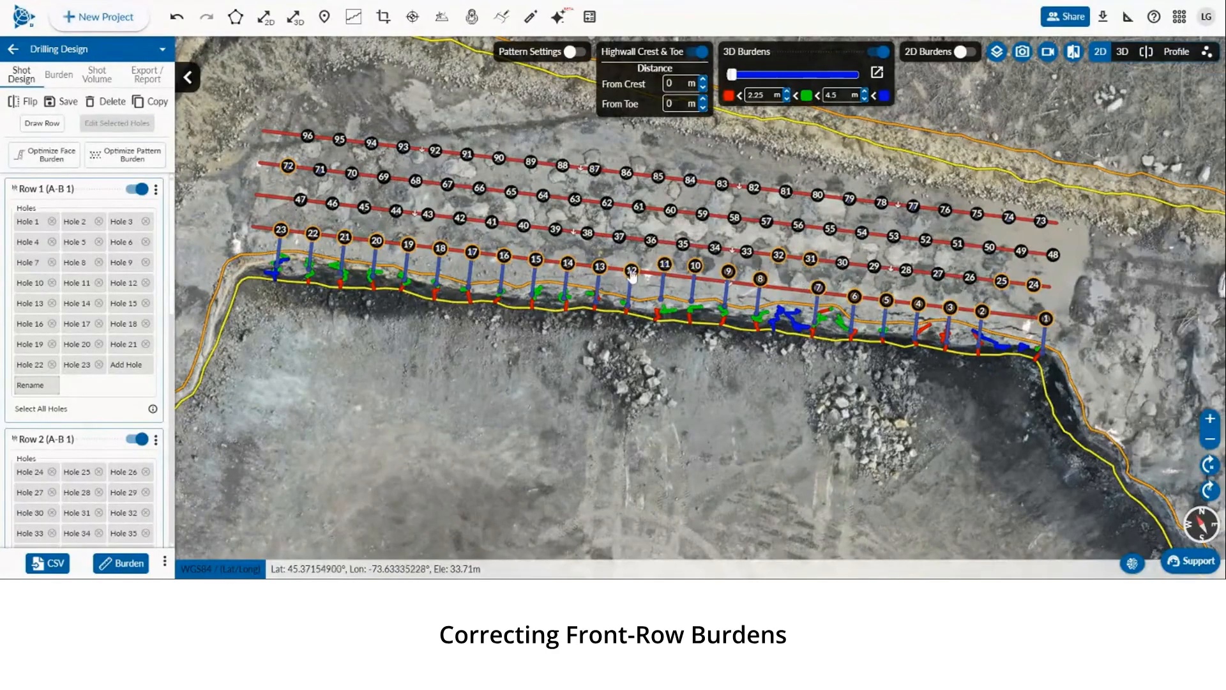
drag(631, 274, 377, 233)
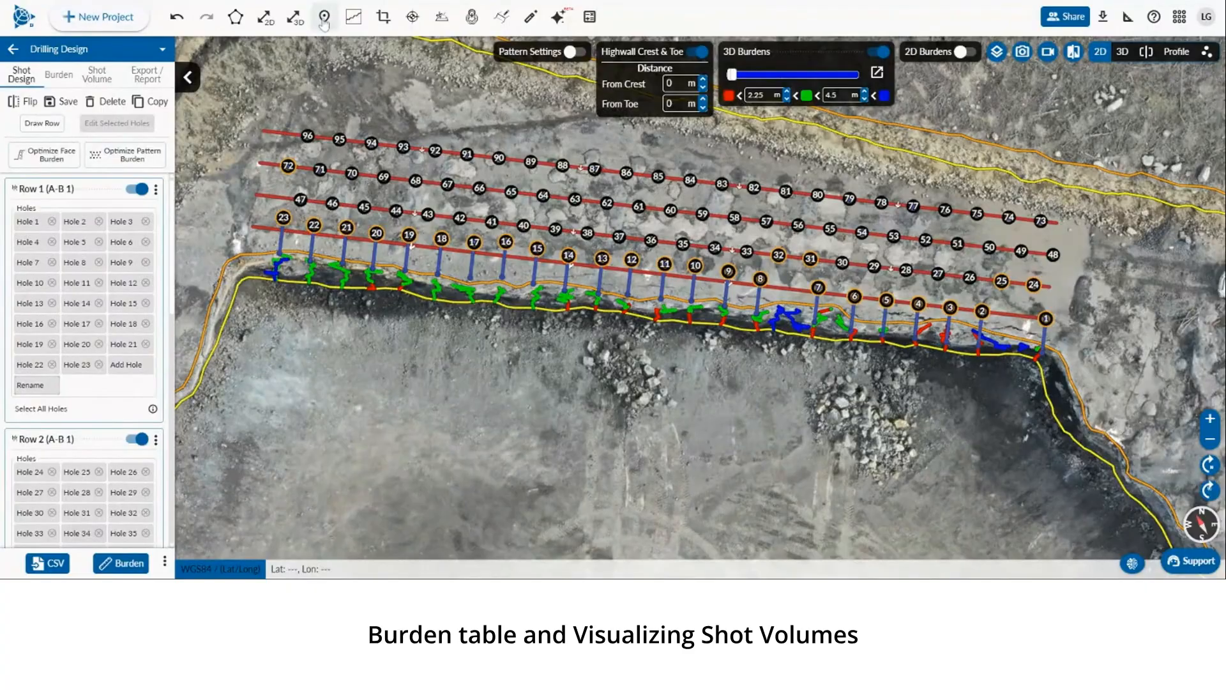
Review the burden table of 2D and 3D minimum burdens by hole depth
click(61, 76)
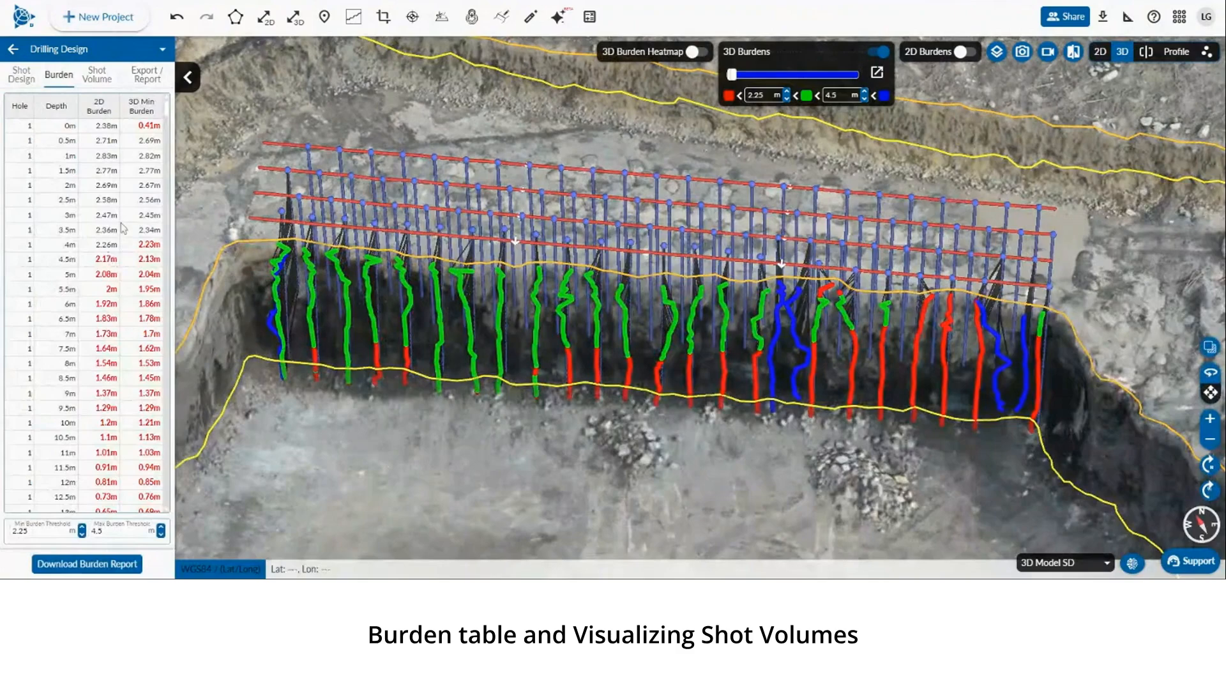
scroll(125, 231, down, 3)
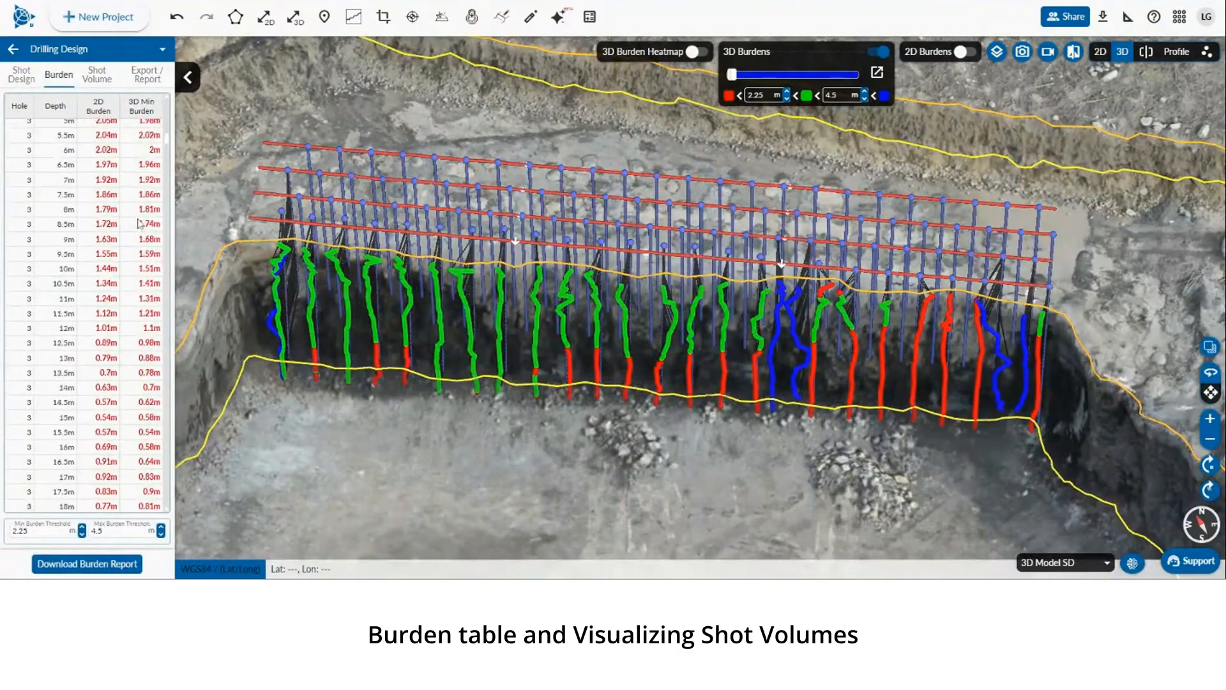
scroll(139, 222, up, 3)
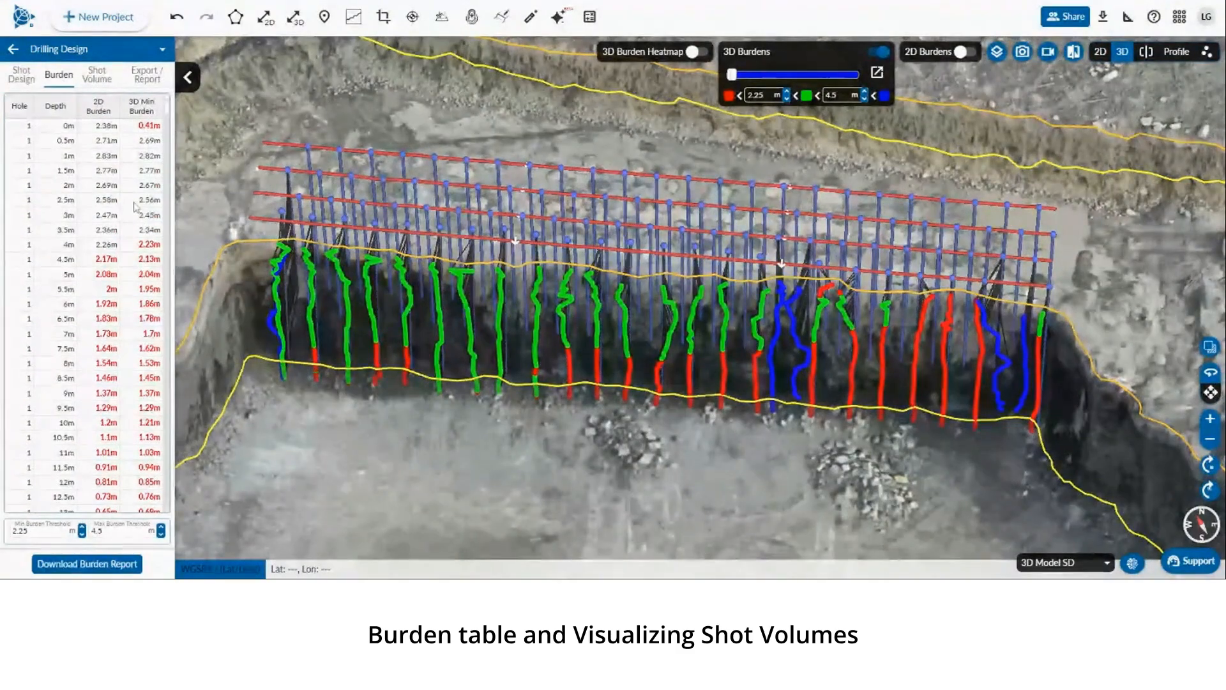
Turn on bounding shape visualization for the shot volume and inspect it on the model
click(97, 75)
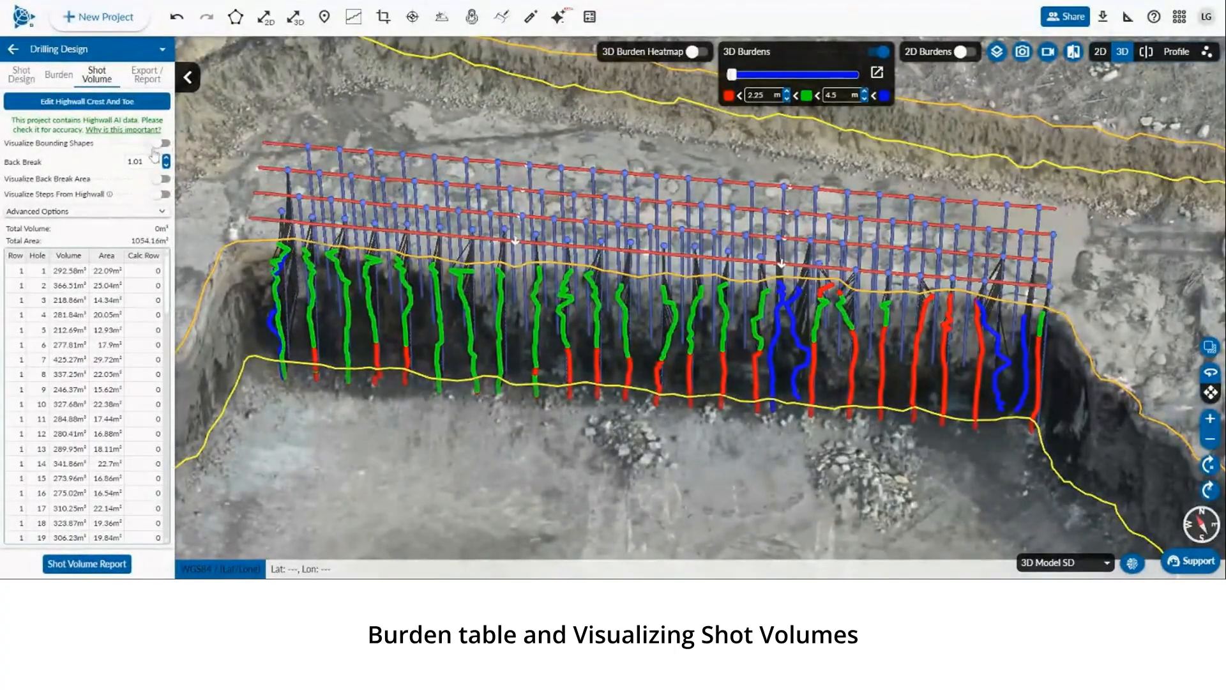
click(161, 144)
right_drag(553, 416, 559, 471)
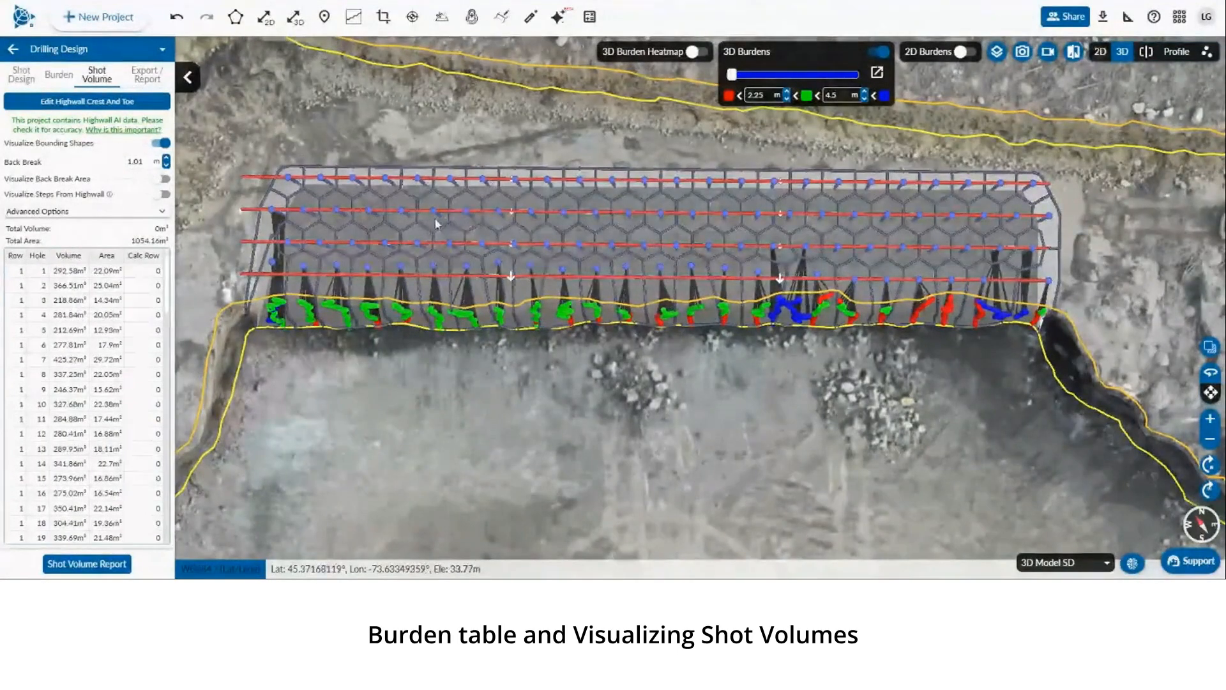
mouse_move(437, 216)
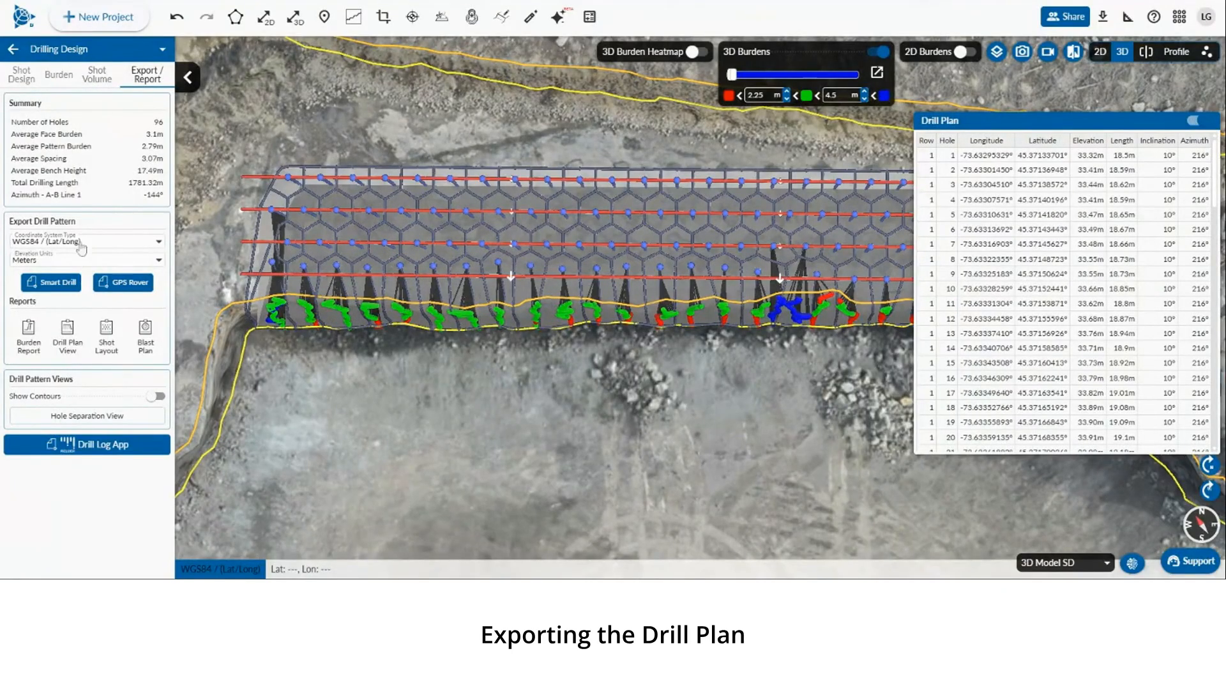
Browse the drill plan export formats for Smart Drill and GPS Rover
click(64, 288)
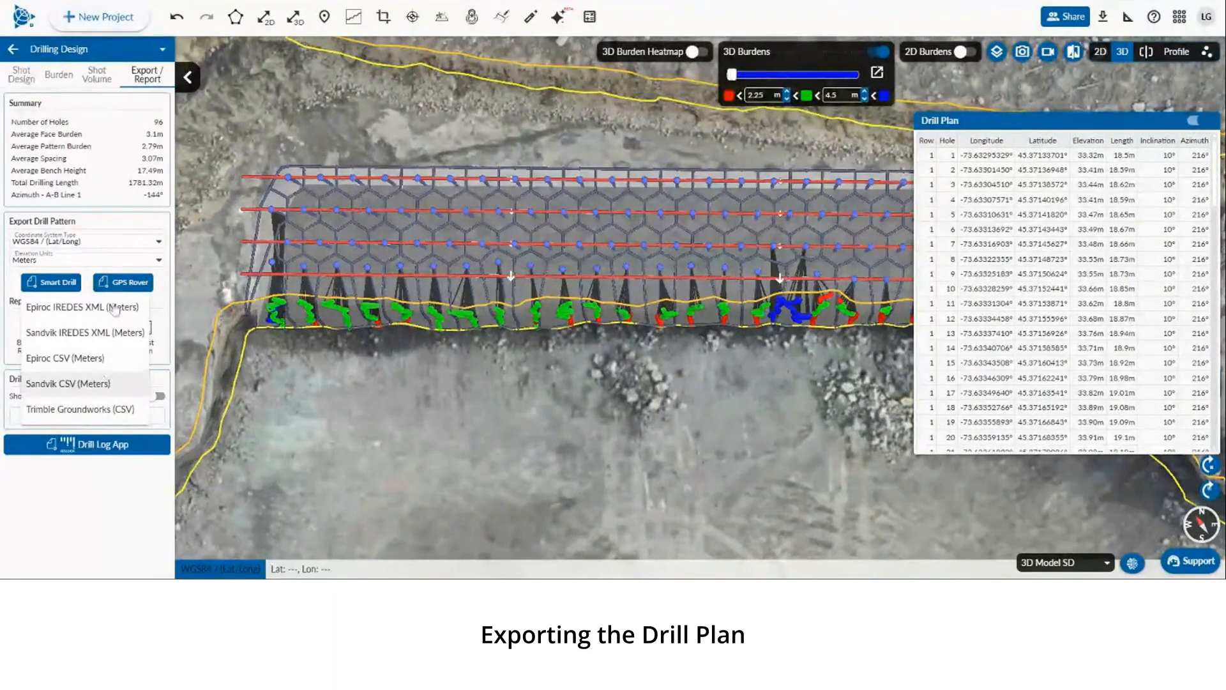
click(152, 285)
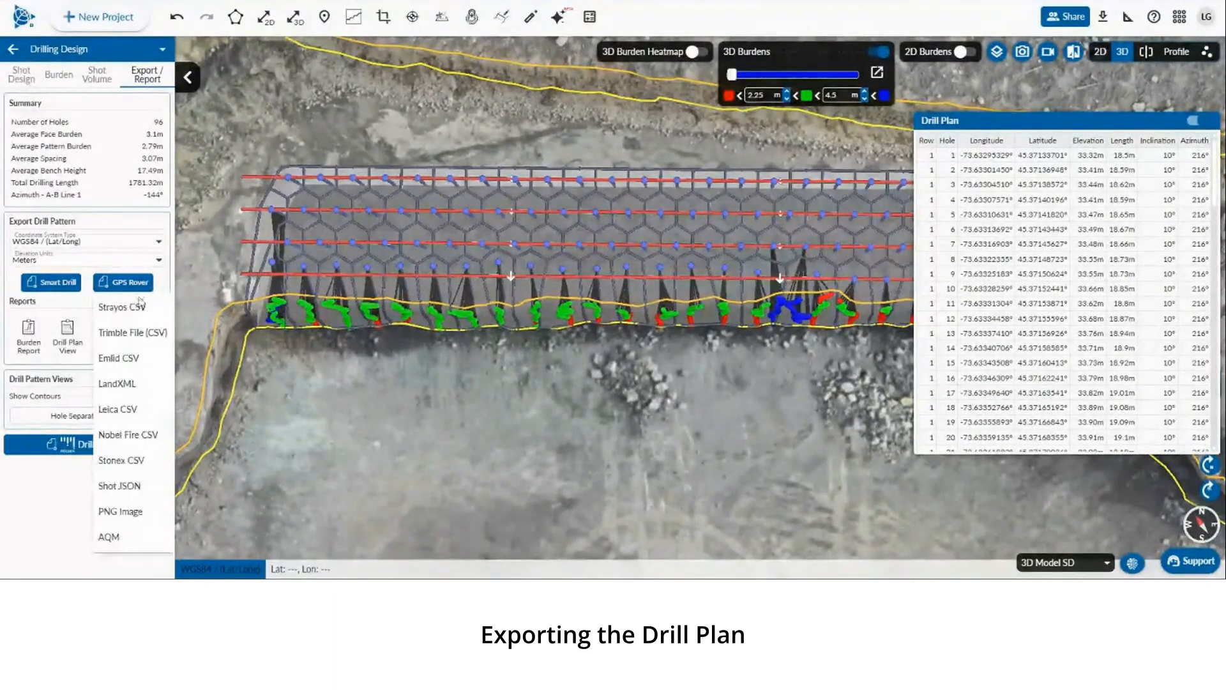
click(144, 289)
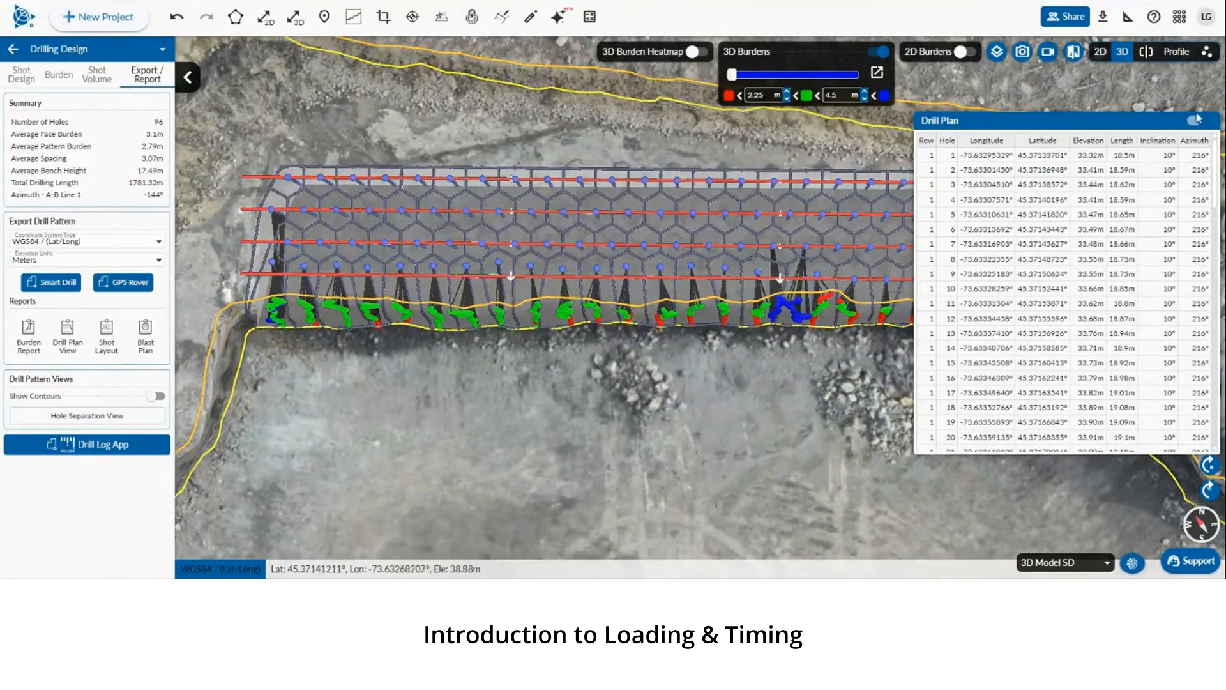
Open Loading Design and inspect the deck list of hole 5 in the first row
click(12, 50)
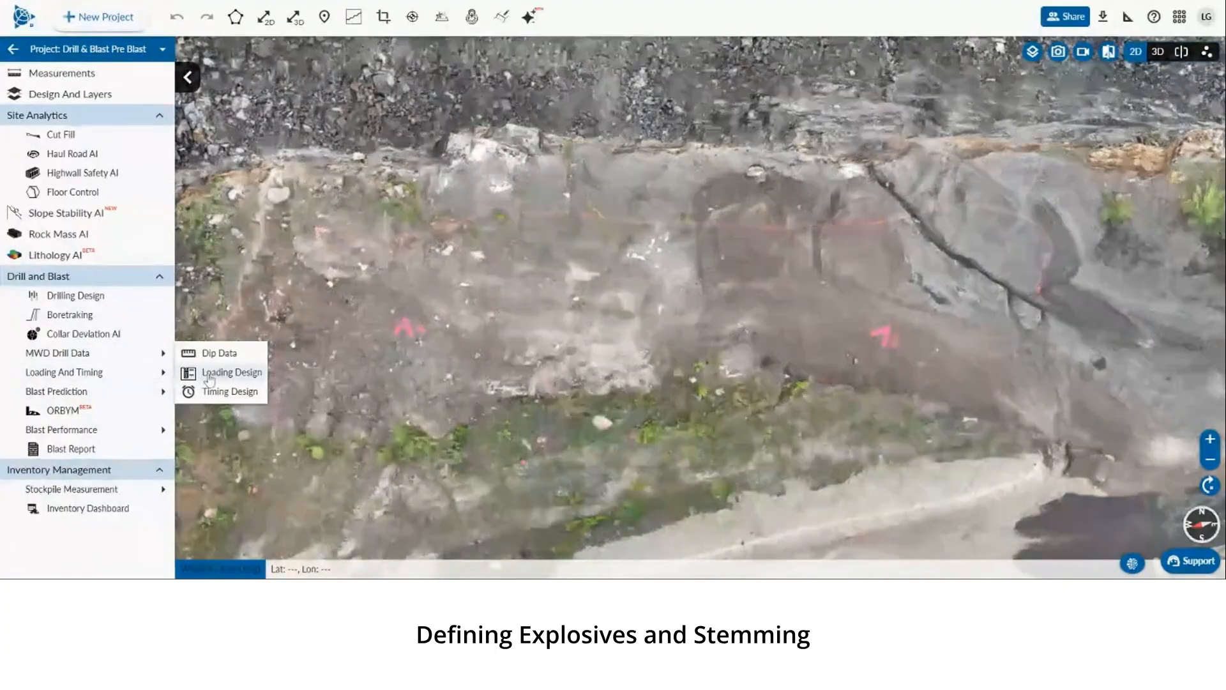
click(211, 374)
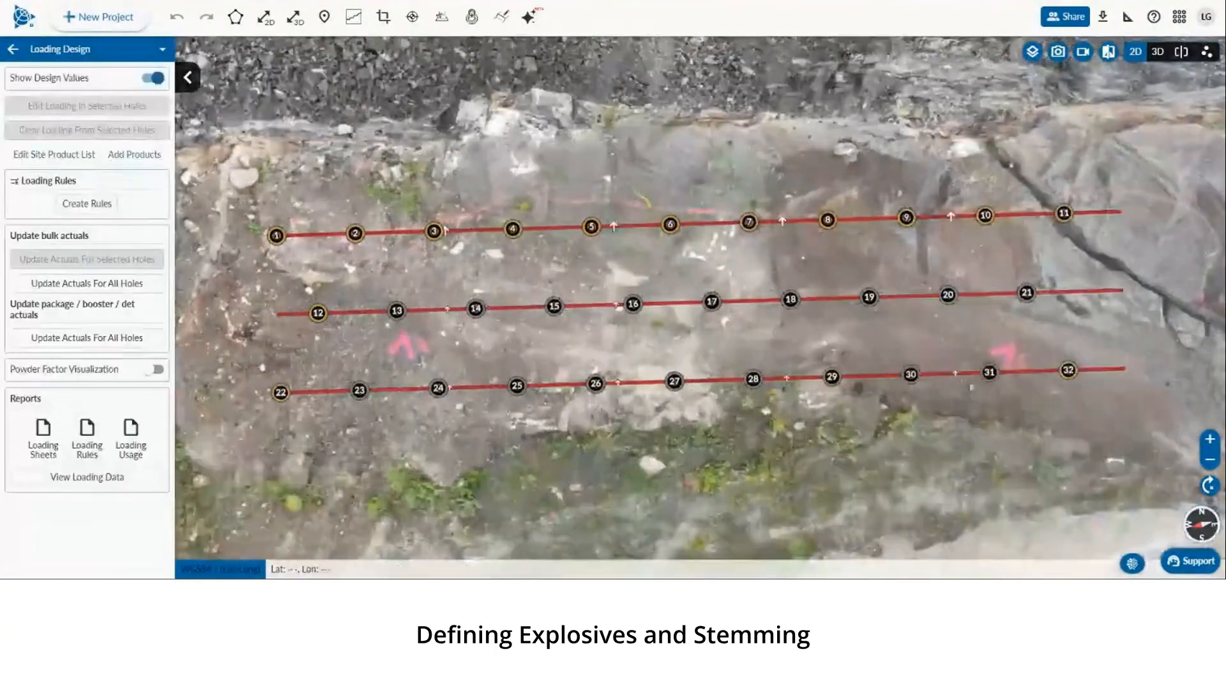
click(592, 231)
double_click(591, 233)
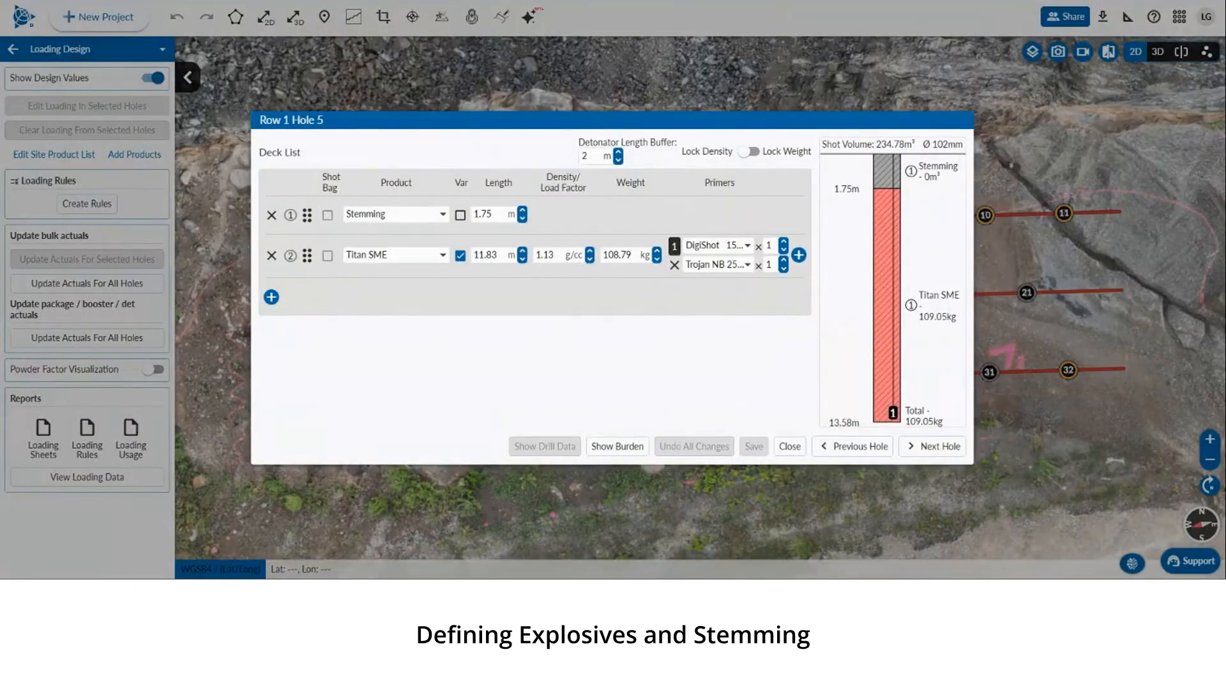
click(790, 446)
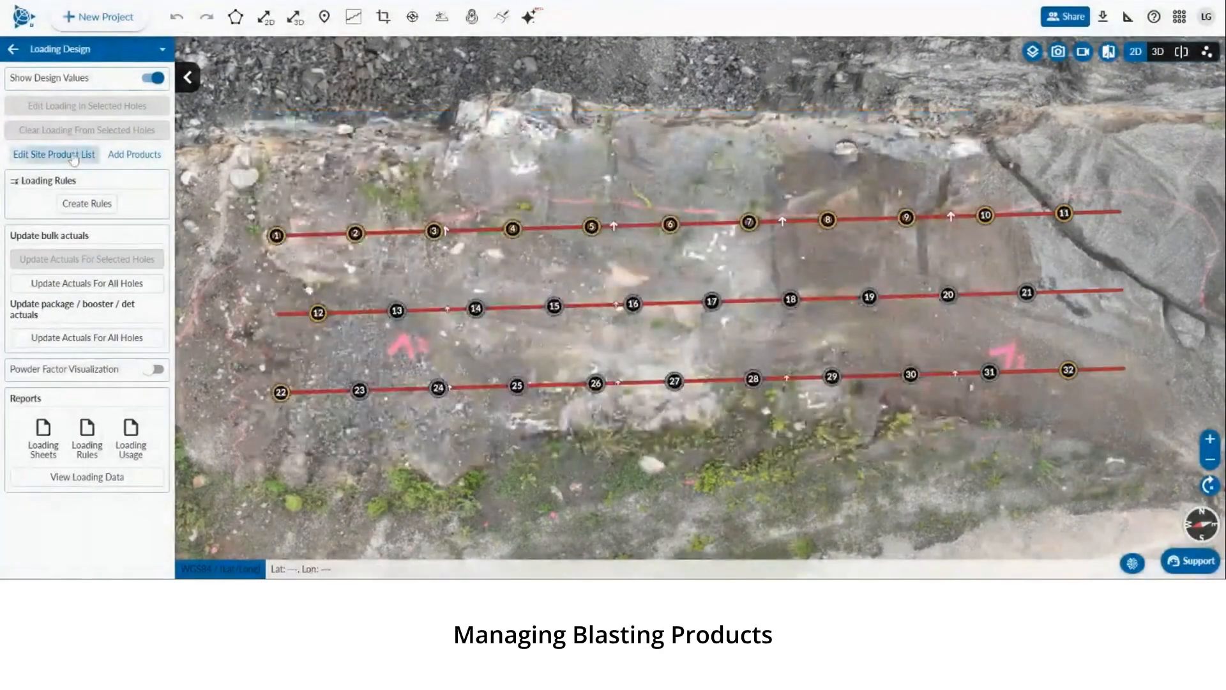
Open the site product list and browse the included explosives and initiators
click(73, 155)
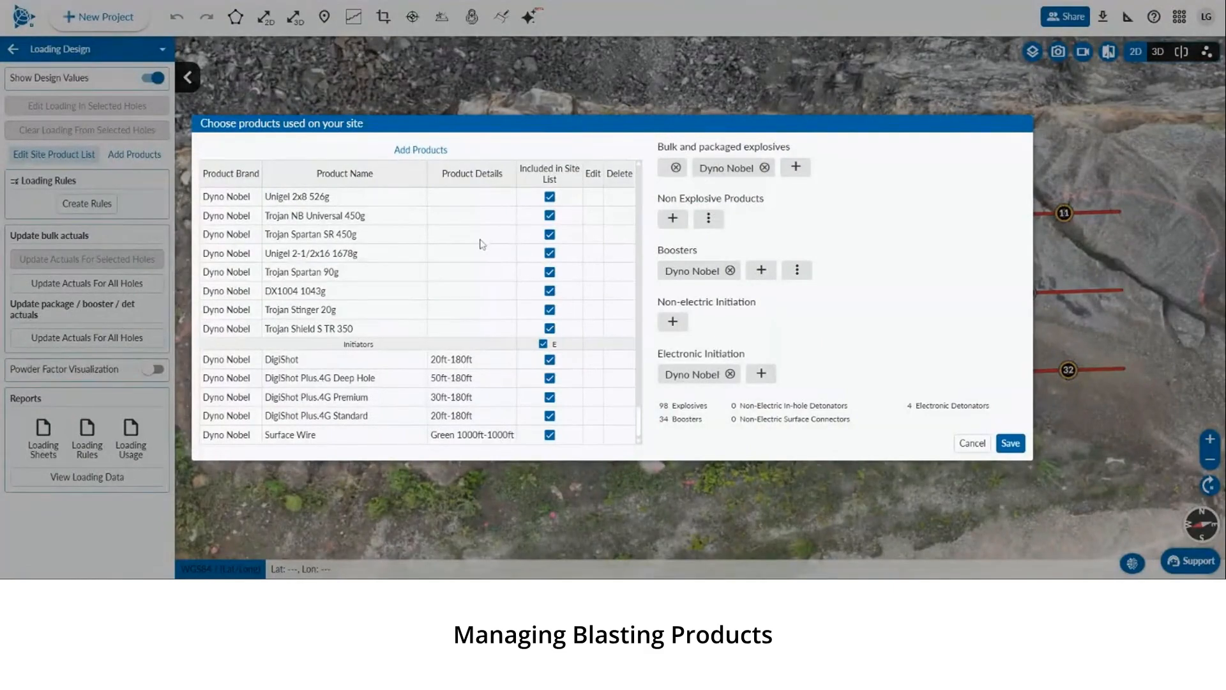
scroll(492, 268, up, 10)
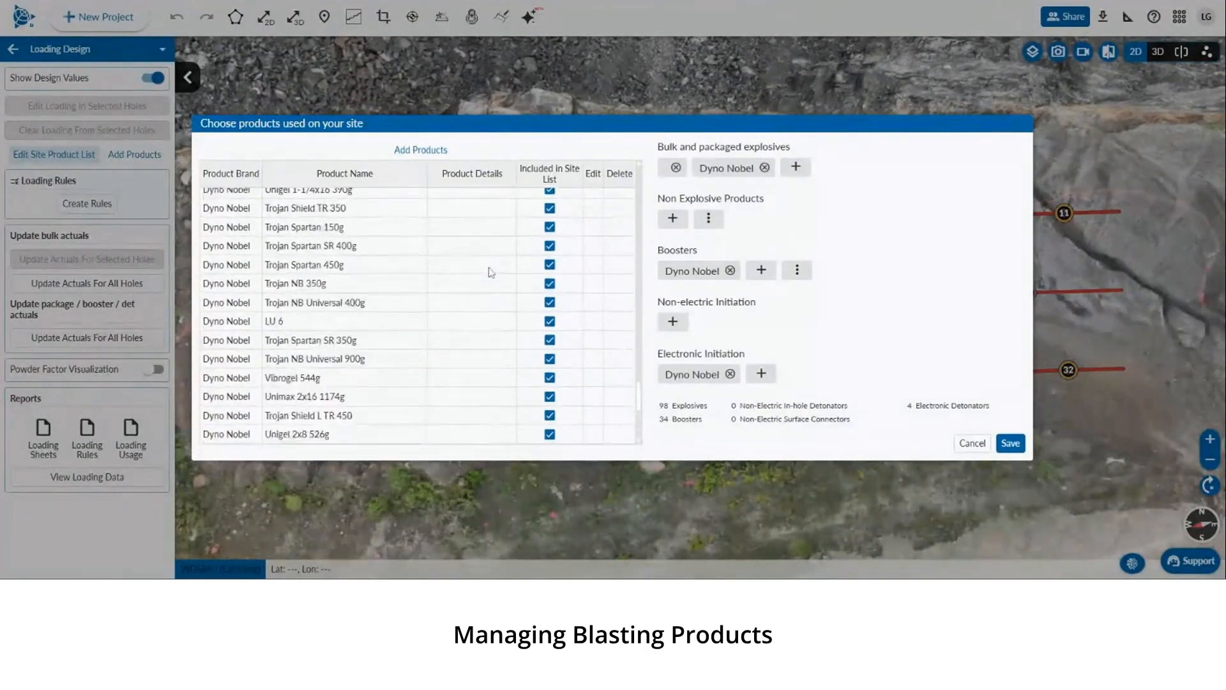
scroll(471, 310, up, 10)
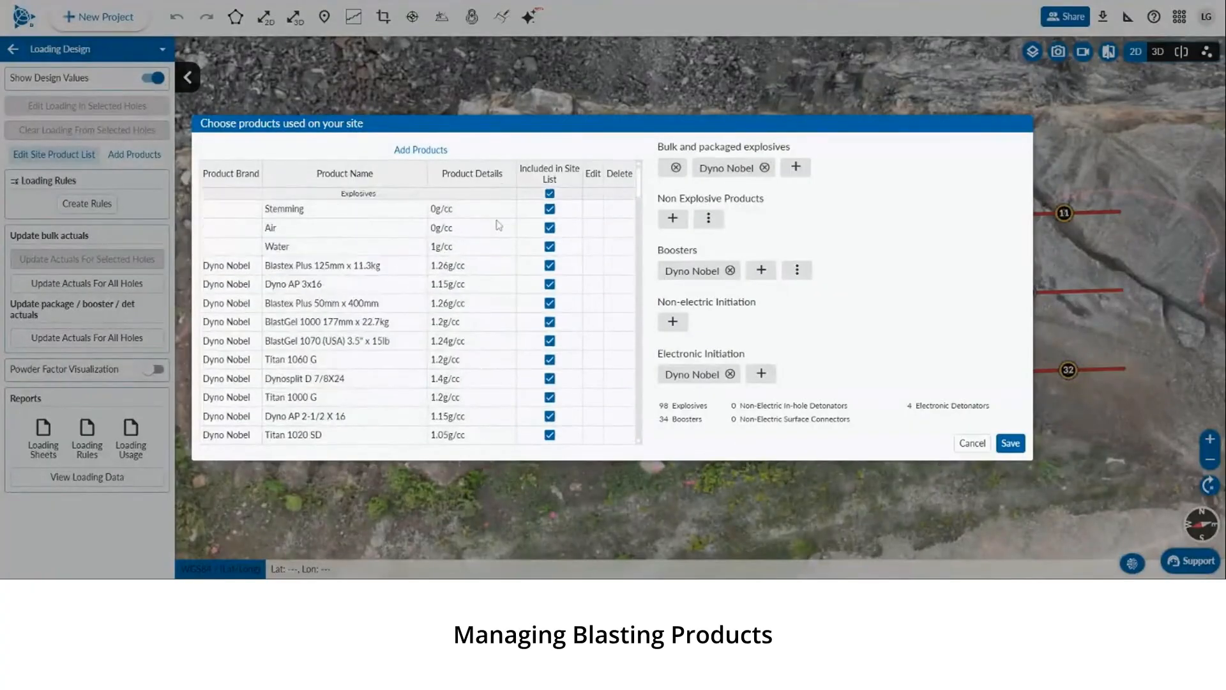
scroll(496, 247, down, 2)
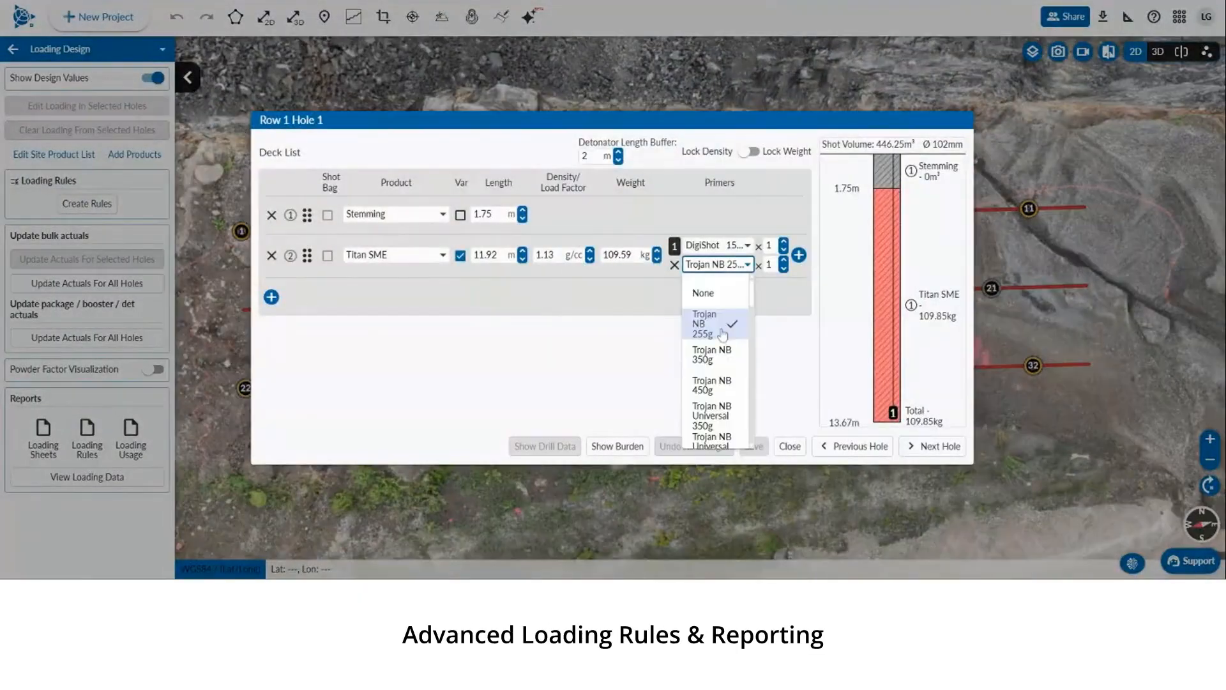
Review the primer product options in a hole's deck list
click(735, 248)
click(736, 248)
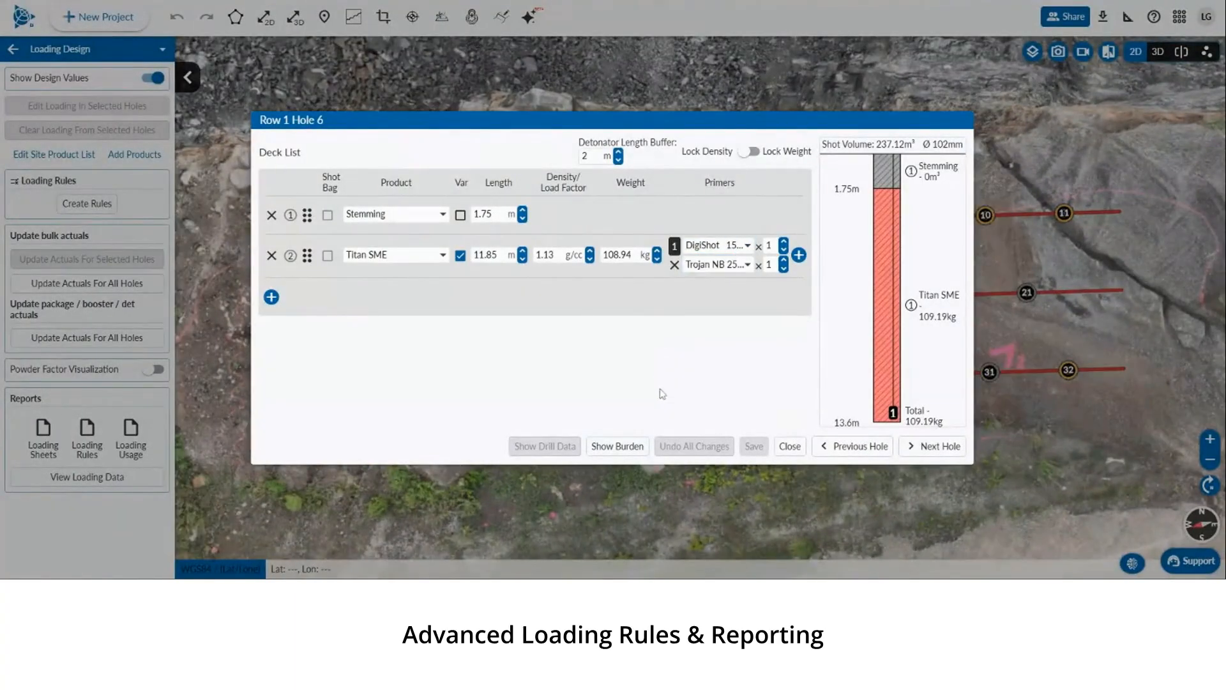
Close the deck list, then open and close the loading deck list of hole 3 in the first row
click(790, 446)
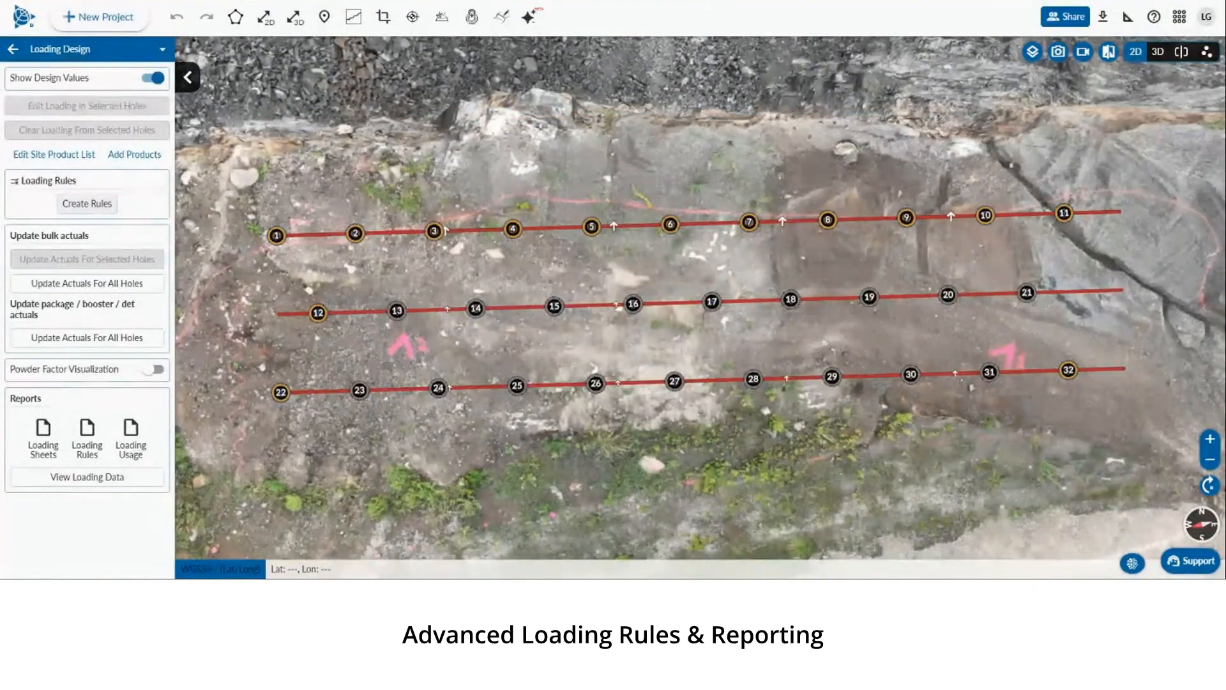
double_click(433, 230)
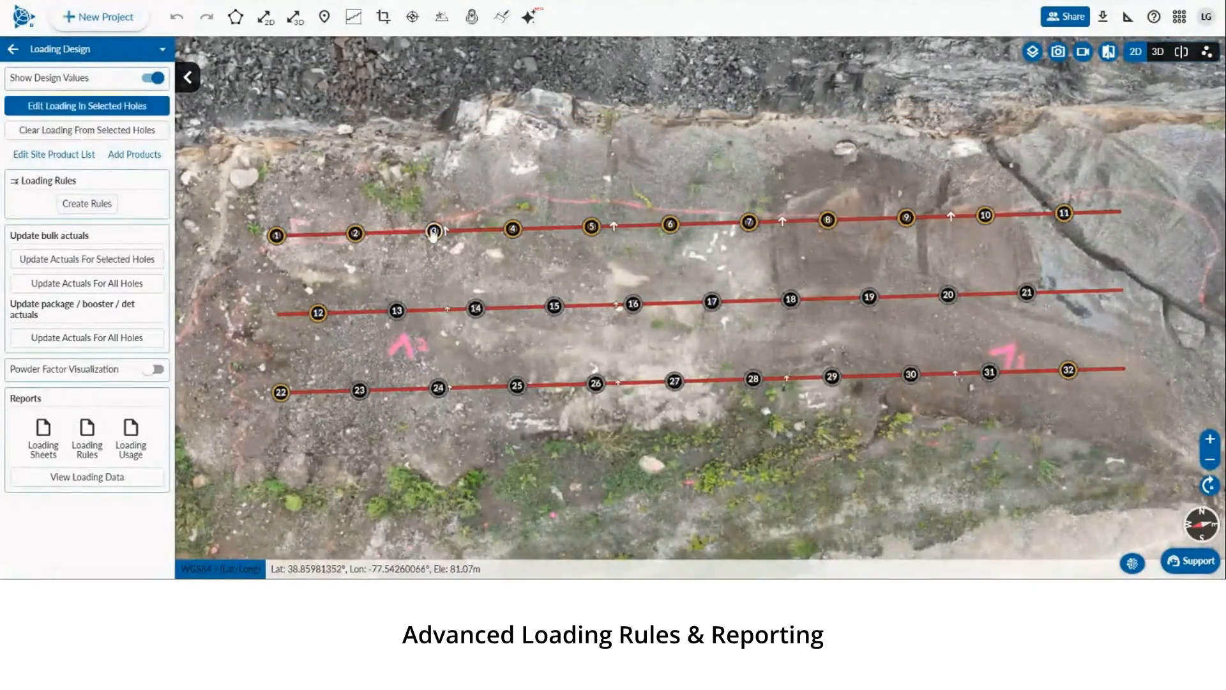
click(791, 445)
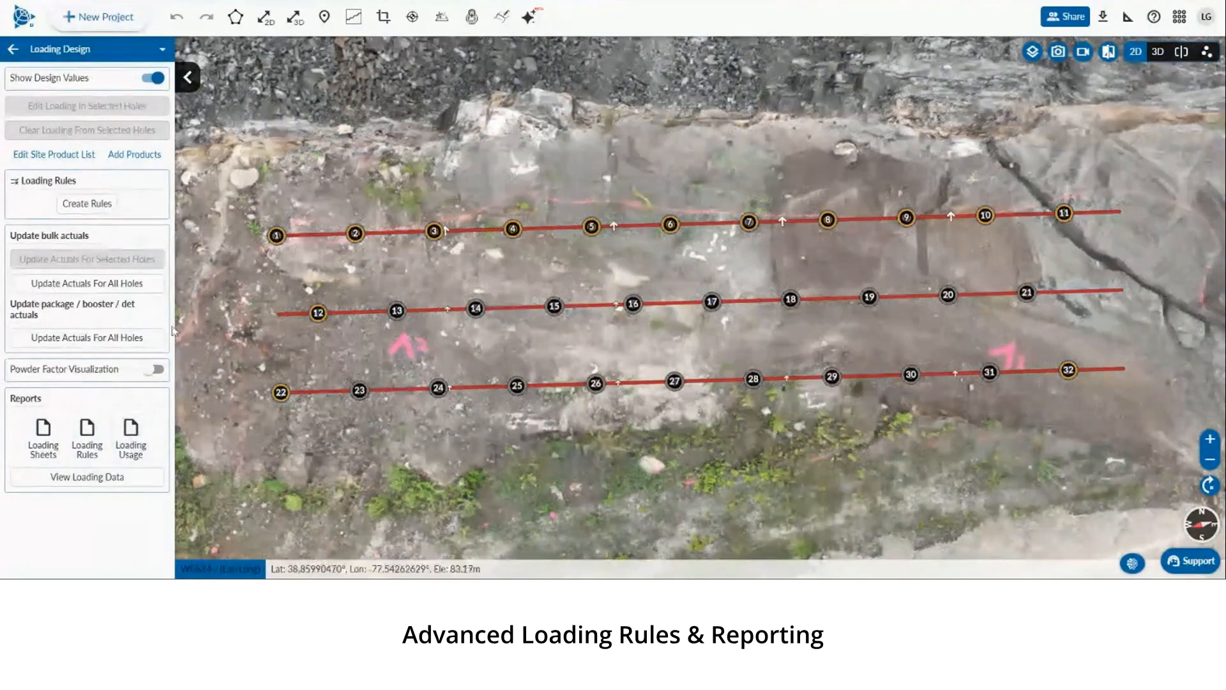
drag(512, 283, 477, 279)
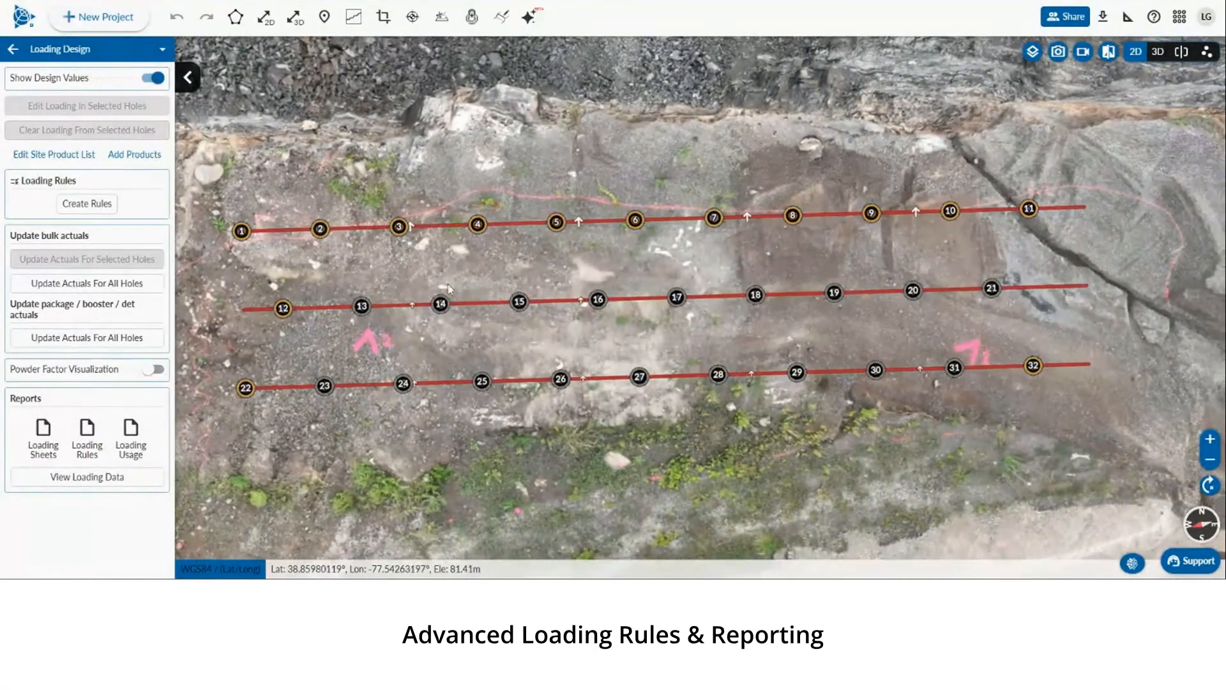
Leave Loading Design and open Timing Design from the Loading and Timing tools
click(15, 51)
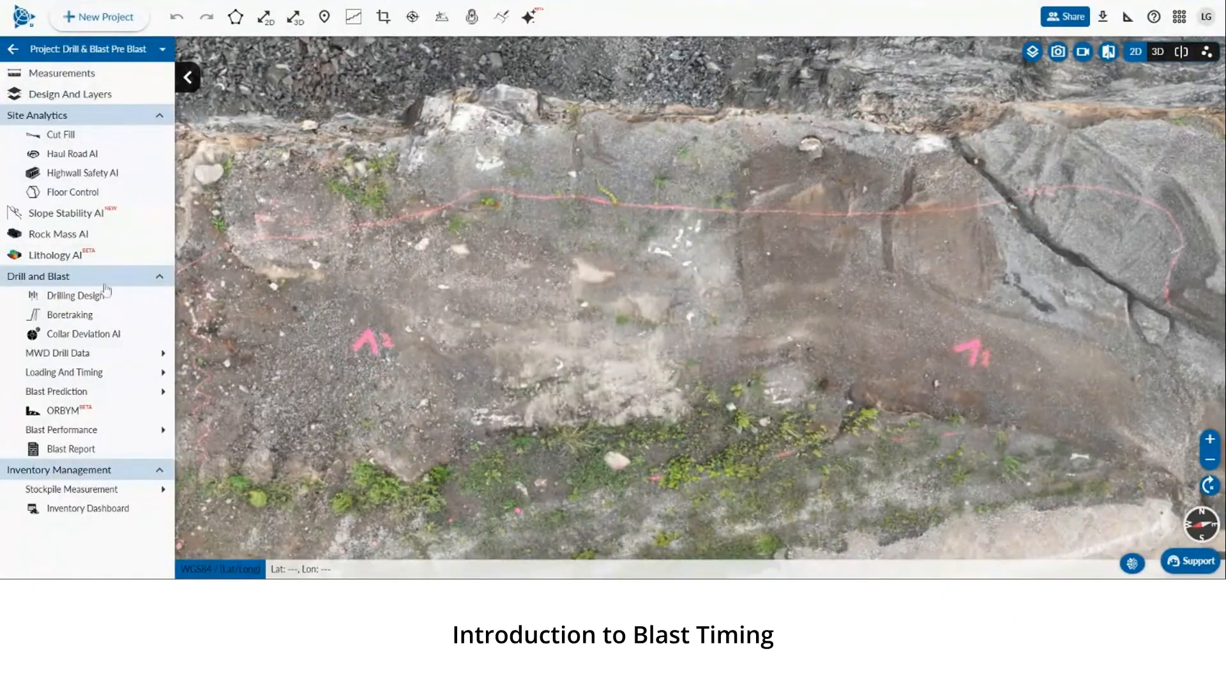
mouse_move(114, 380)
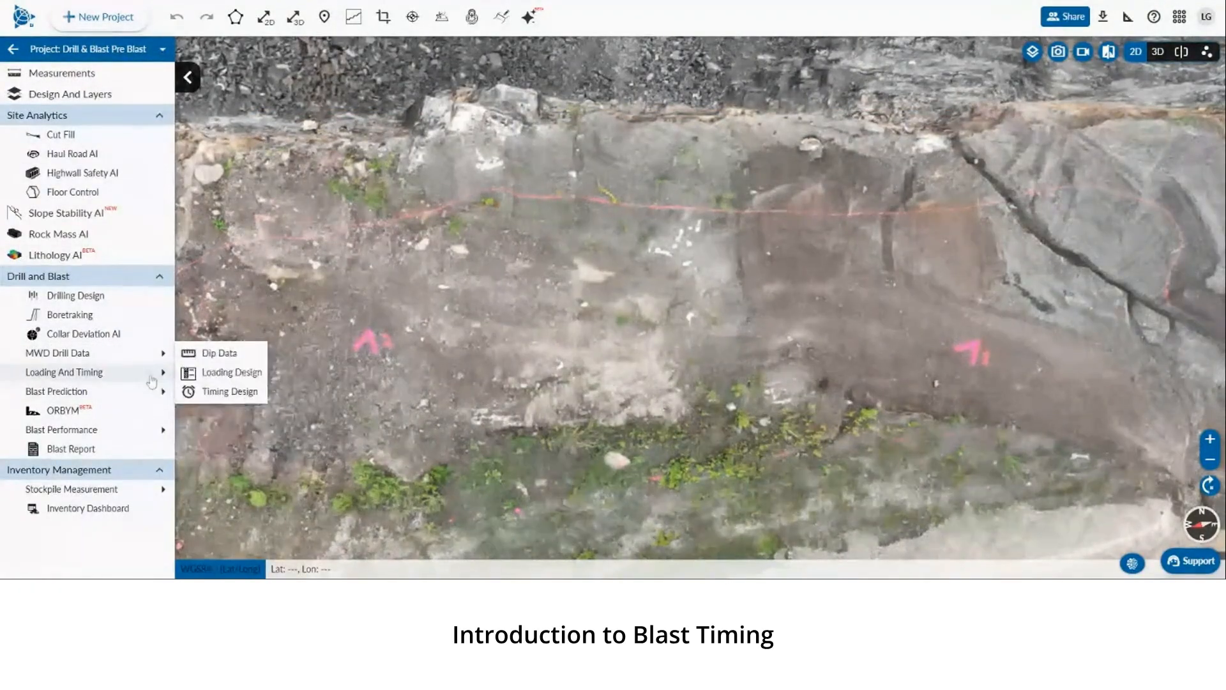
click(205, 391)
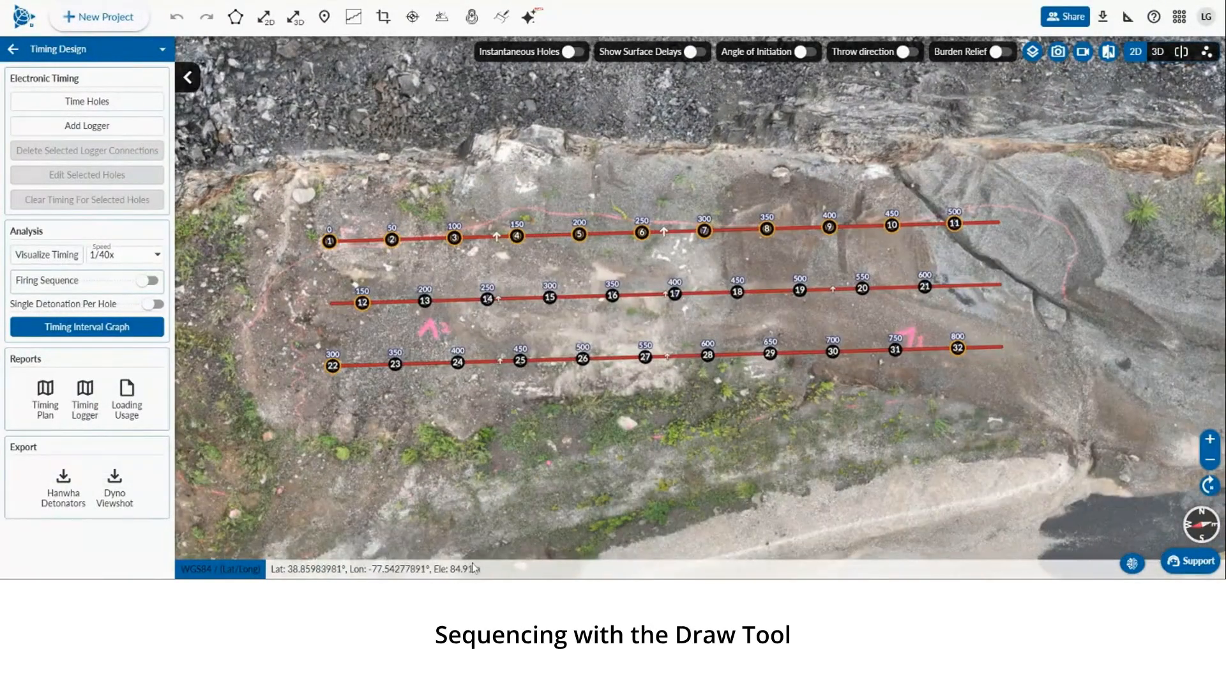
Time the first row with the Draw tool, drawing a path from hole 1 to hole 11
click(125, 100)
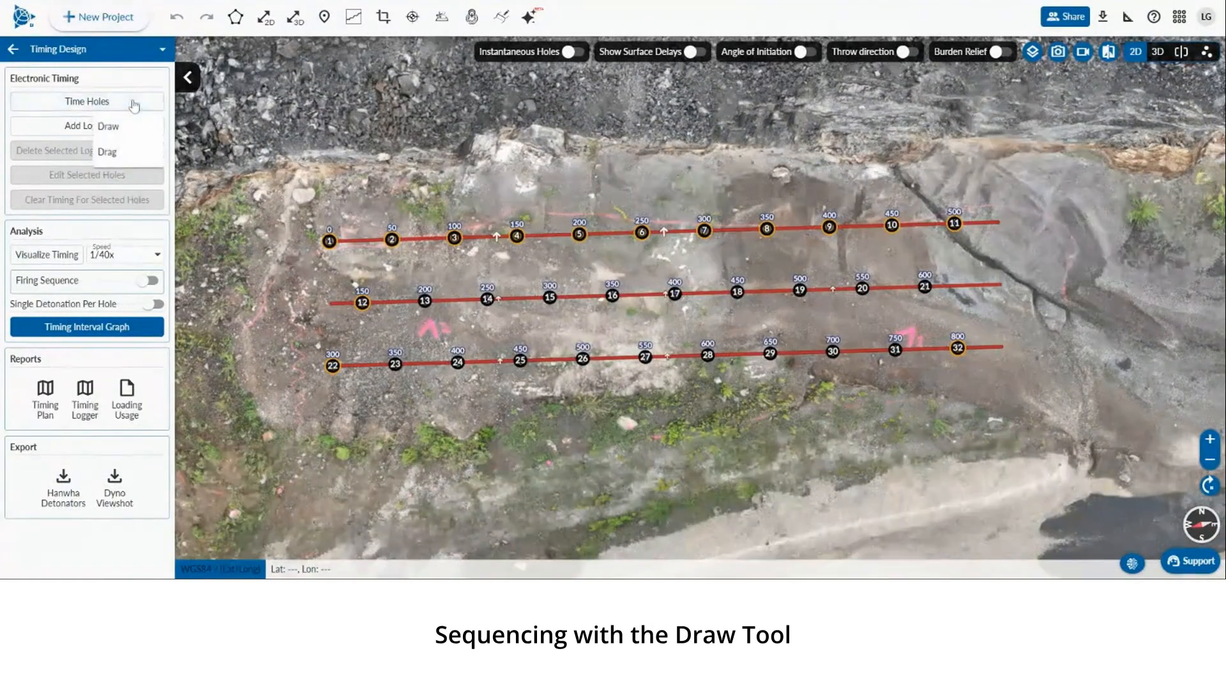
click(146, 135)
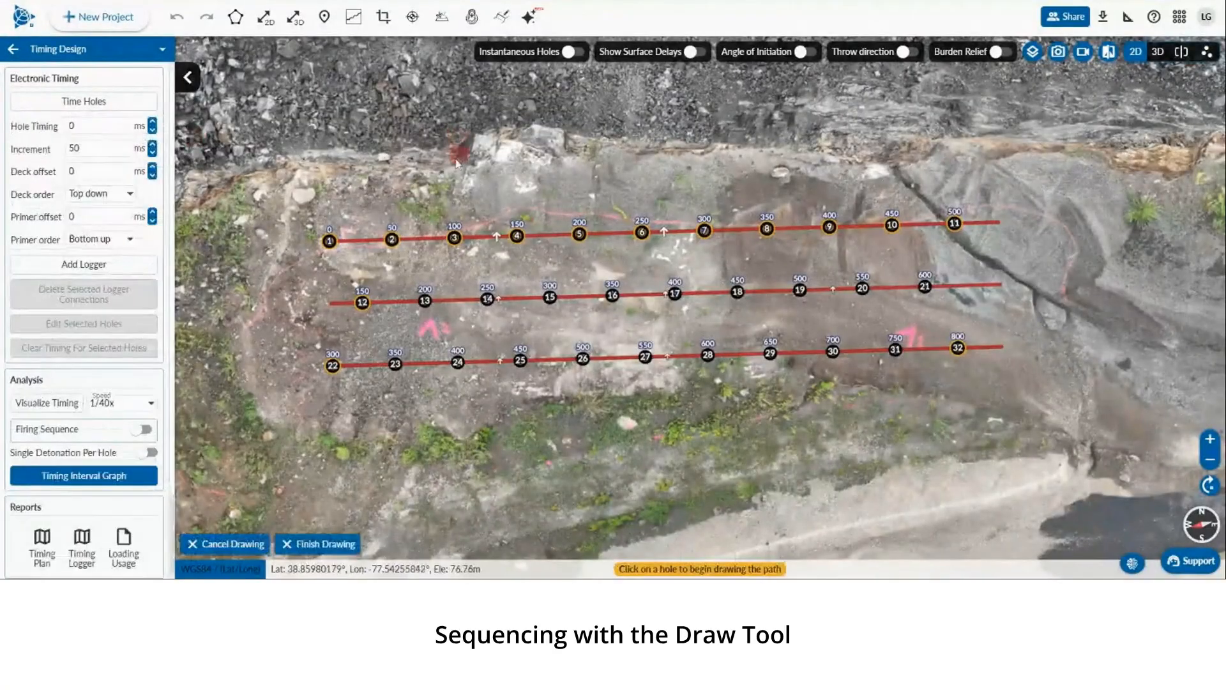
drag(454, 160, 389, 140)
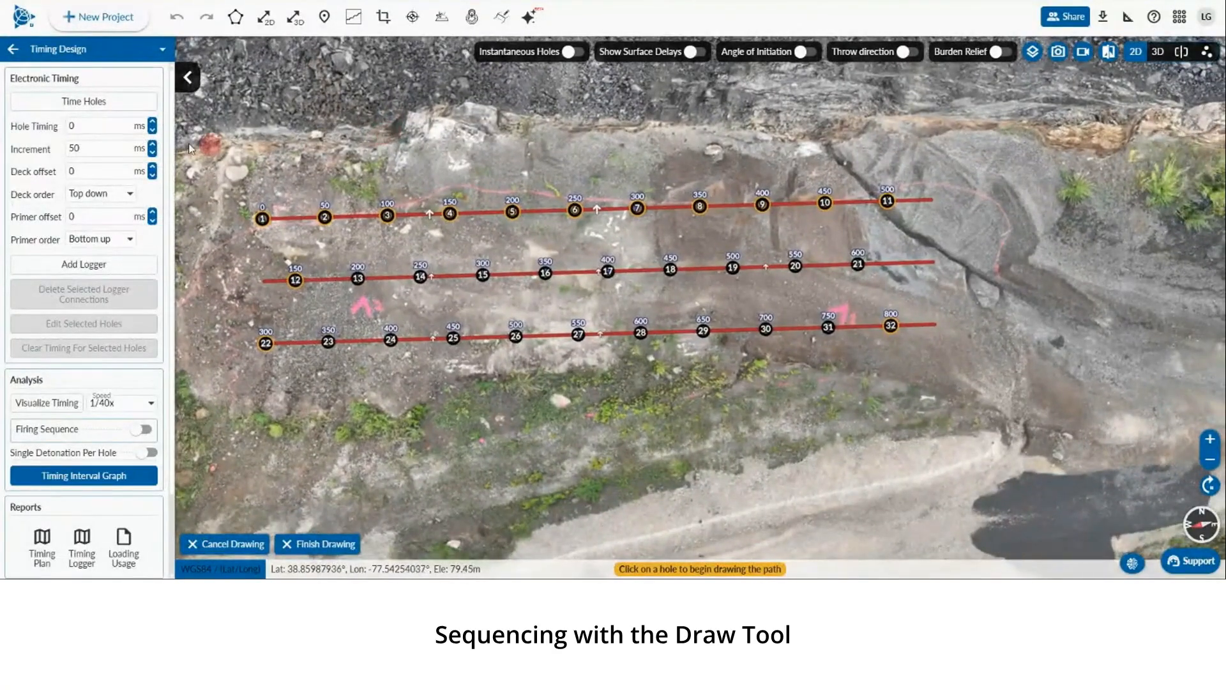
click(267, 222)
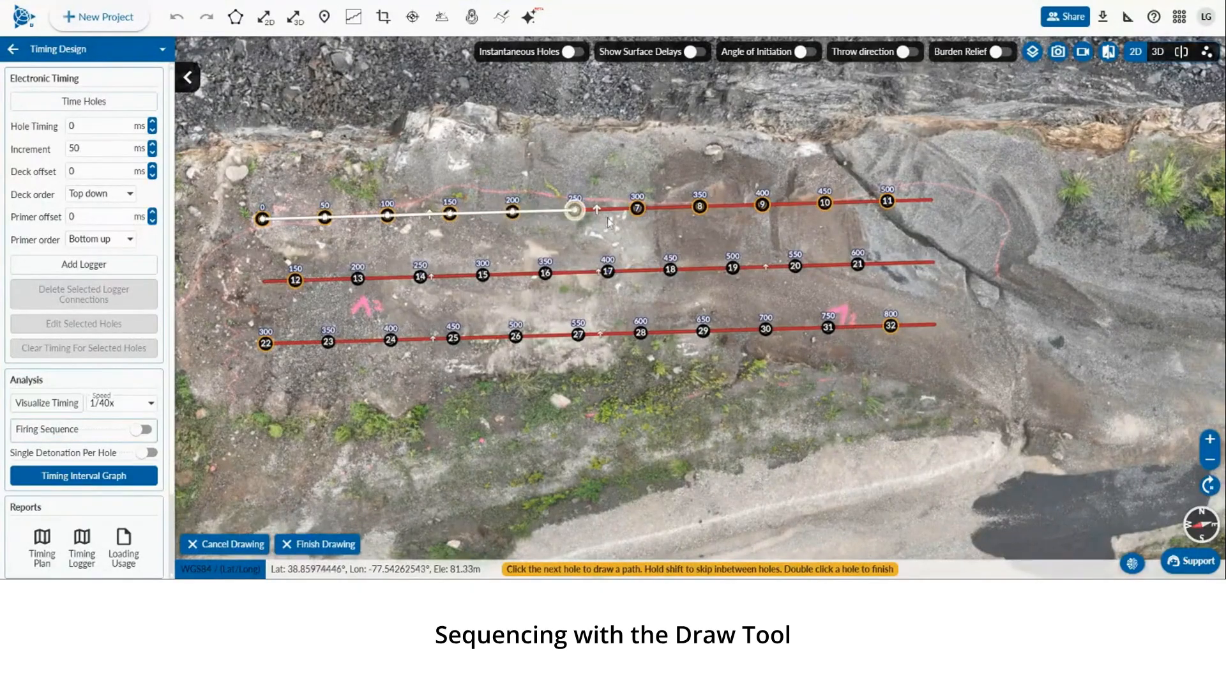
double_click(889, 203)
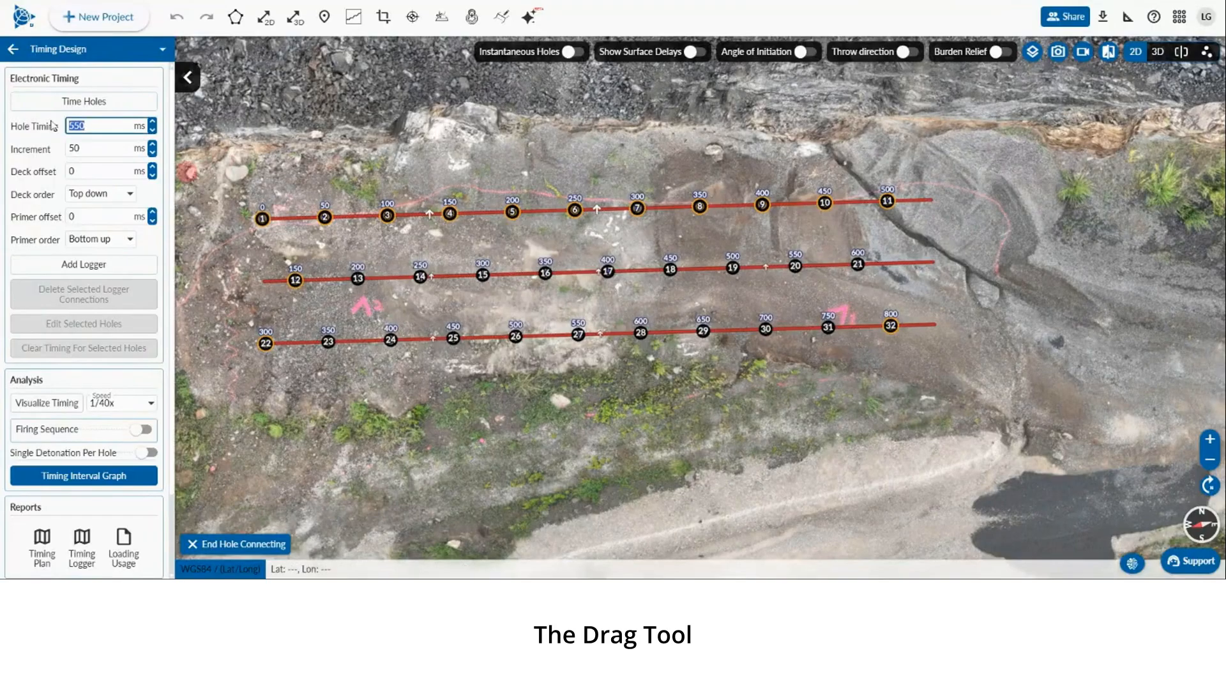
Set the hole timing to 130 ms and connect holes from hole 12 onward with the Drag tool
text(130)
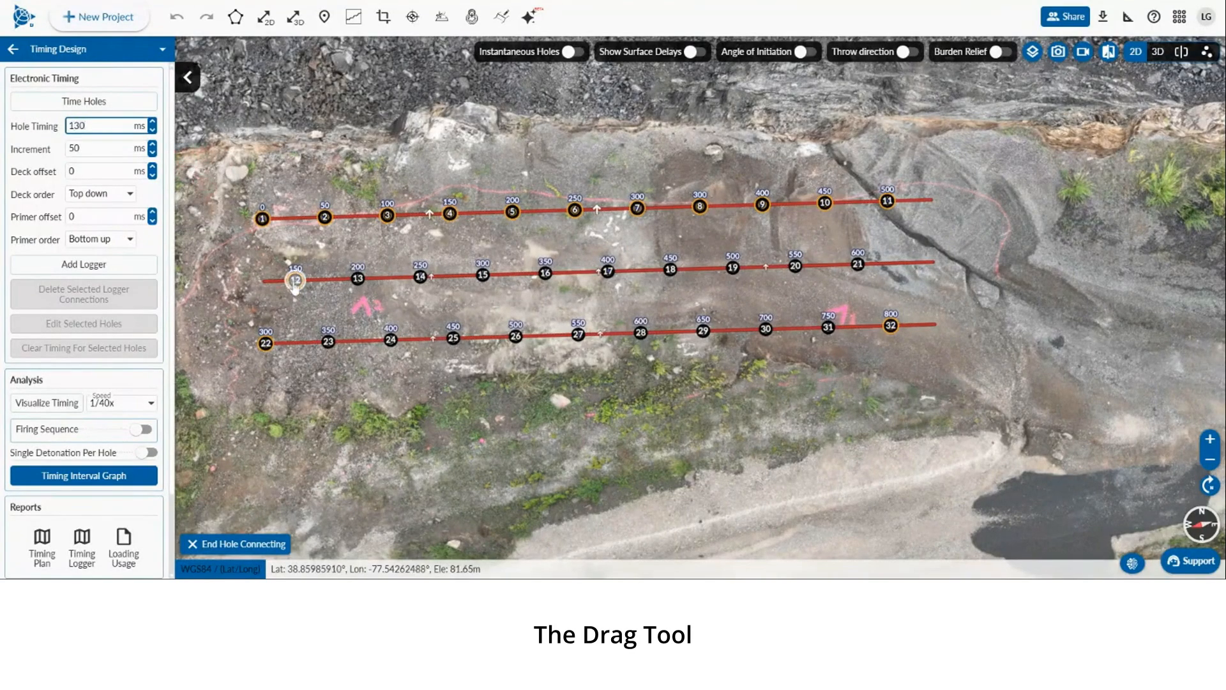
mouse_move(295, 282)
mouse_down()
mouse_move(858, 264)
mouse_move(1001, 313)
mouse_move(1017, 349)
mouse_up()
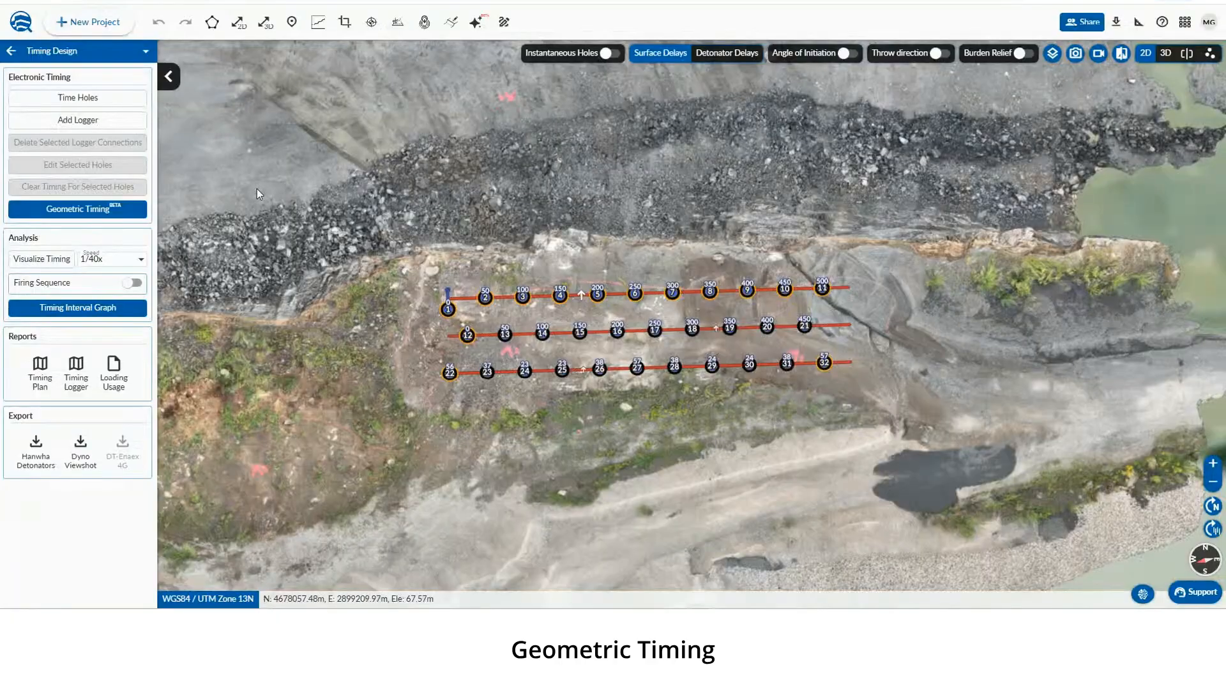
Open Geometric Timing and draw a timing vector pointing away from the pattern at azimuth about 110°
click(79, 210)
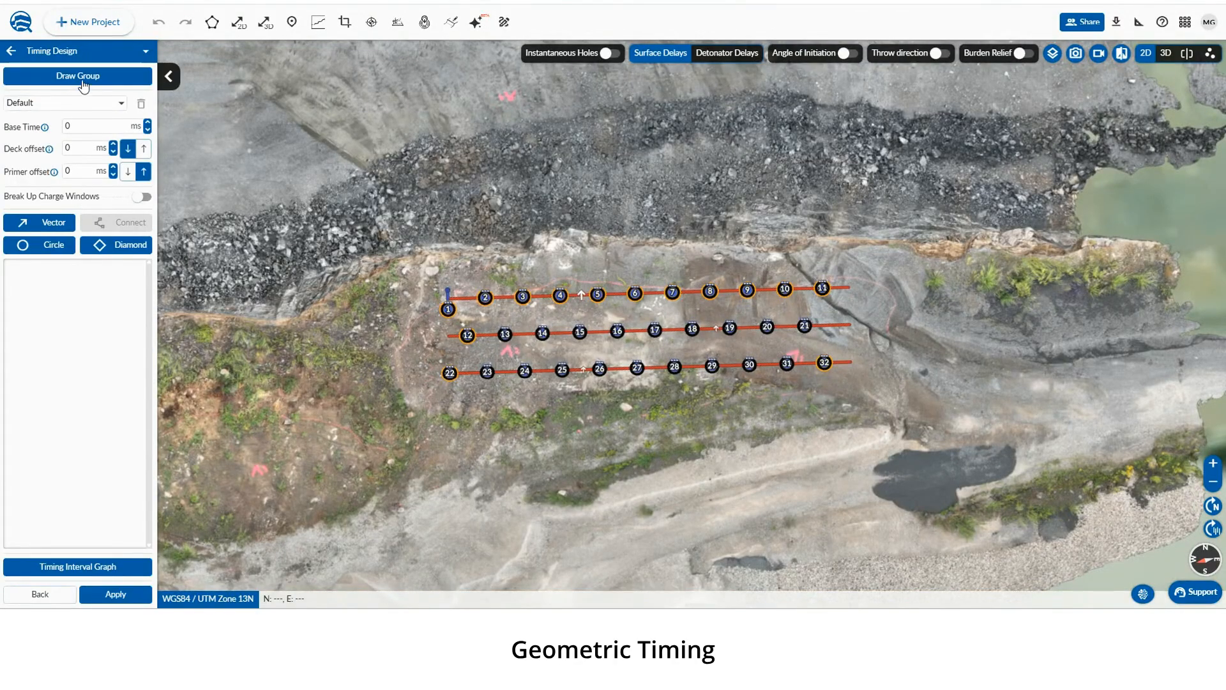
click(49, 222)
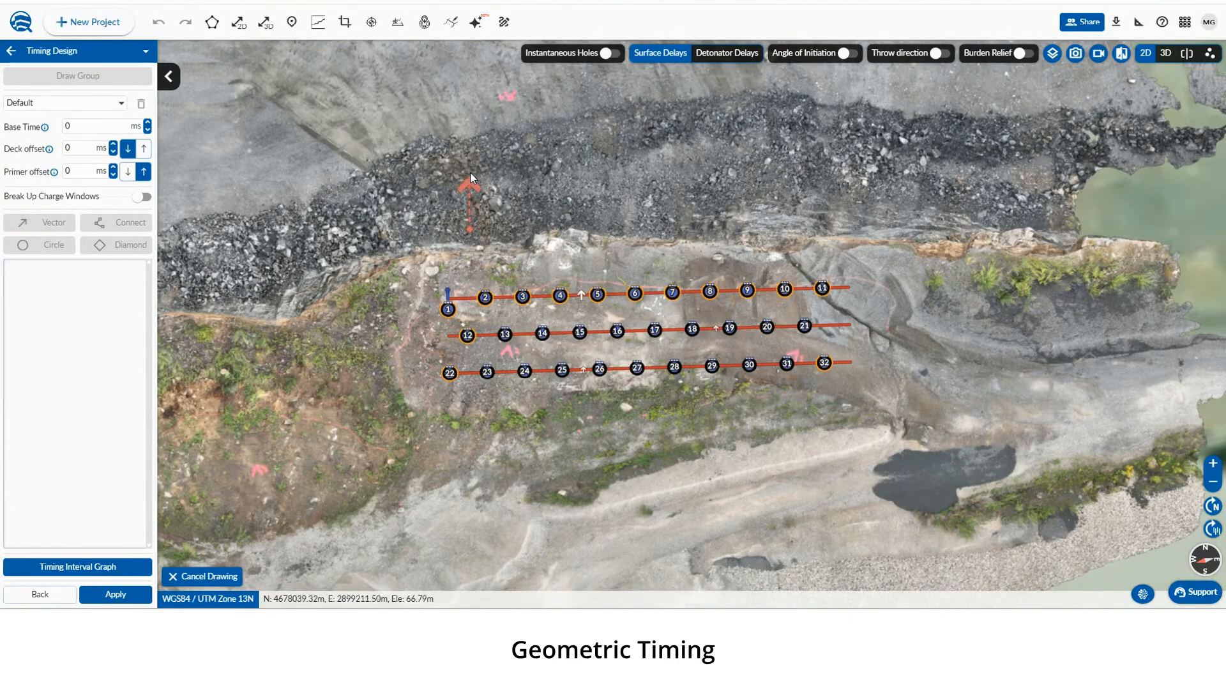
click(480, 101)
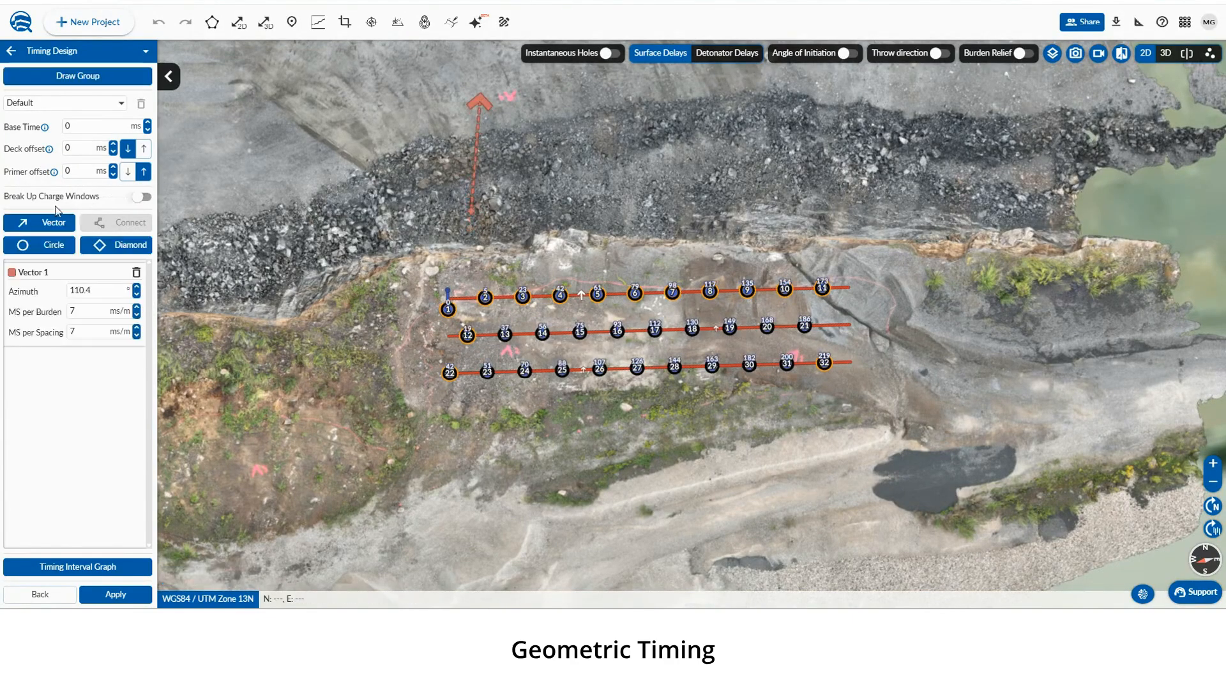
Draw a second timing vector near the east end of the pattern at azimuth about 112°
click(40, 225)
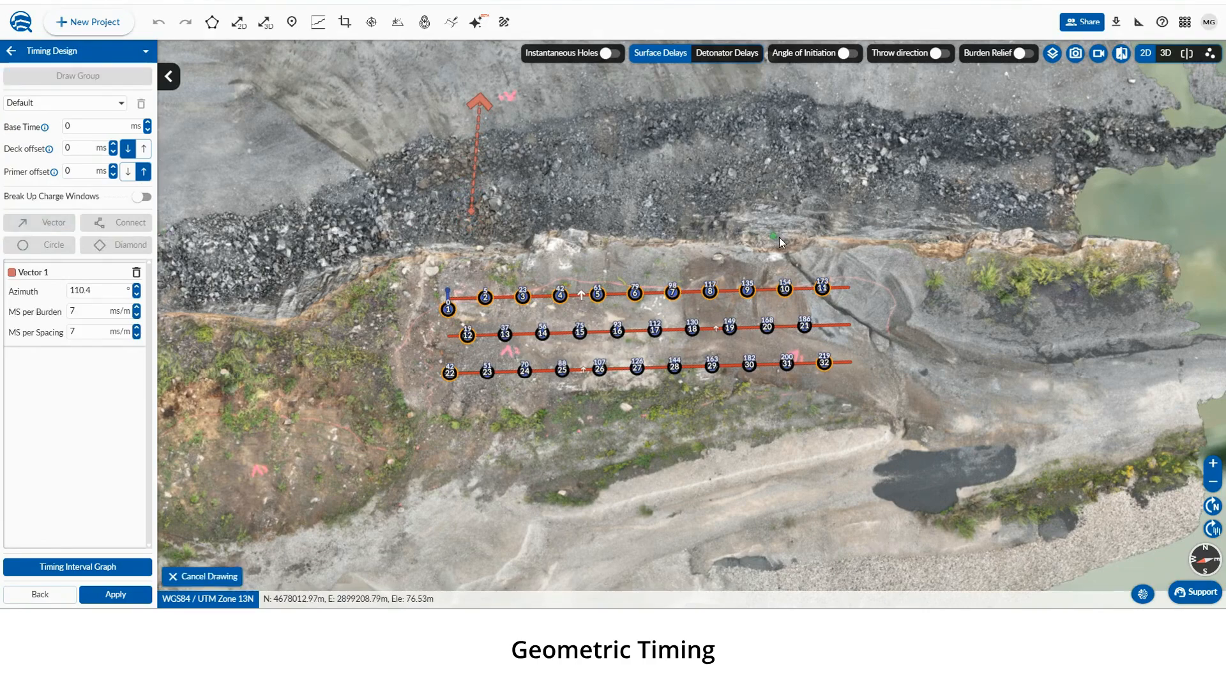
click(796, 232)
click(810, 103)
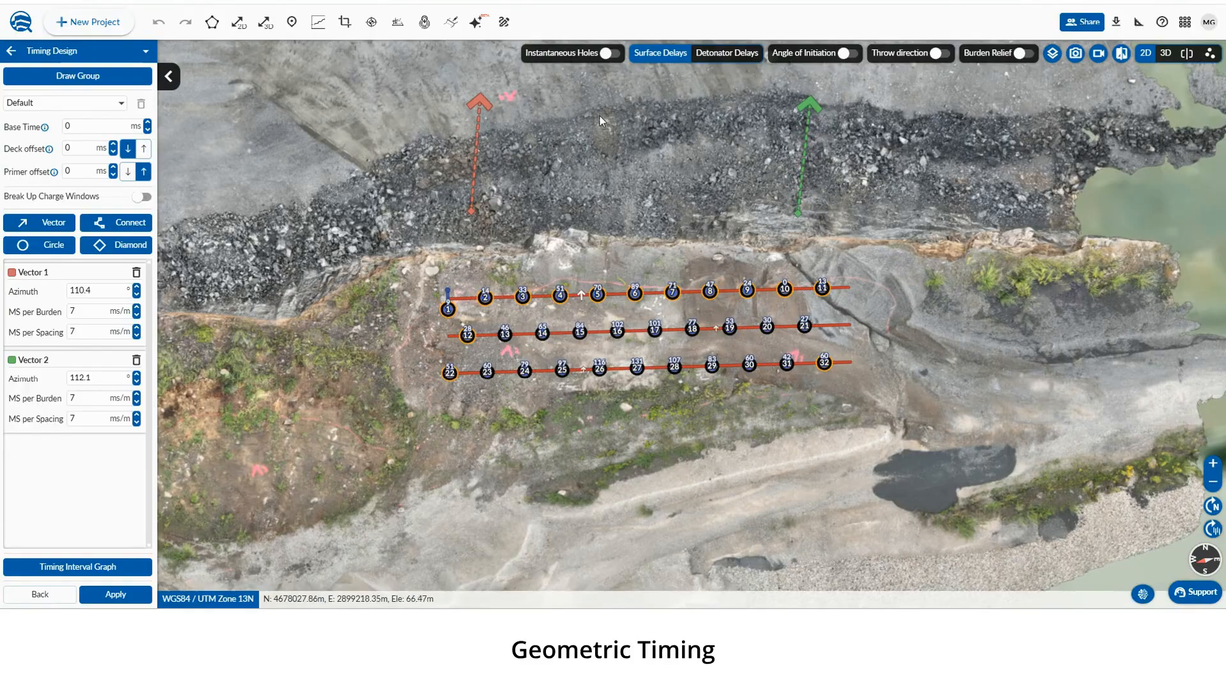
Connect the tips of the two timing vectors
click(103, 225)
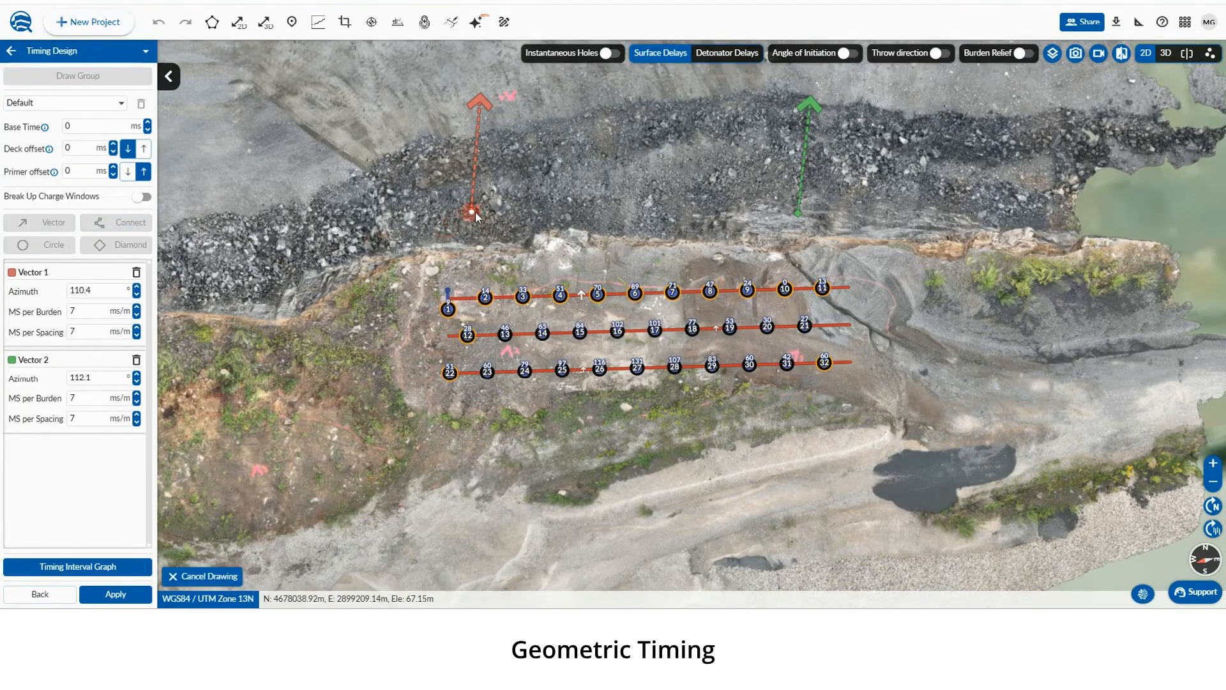
click(813, 105)
click(476, 108)
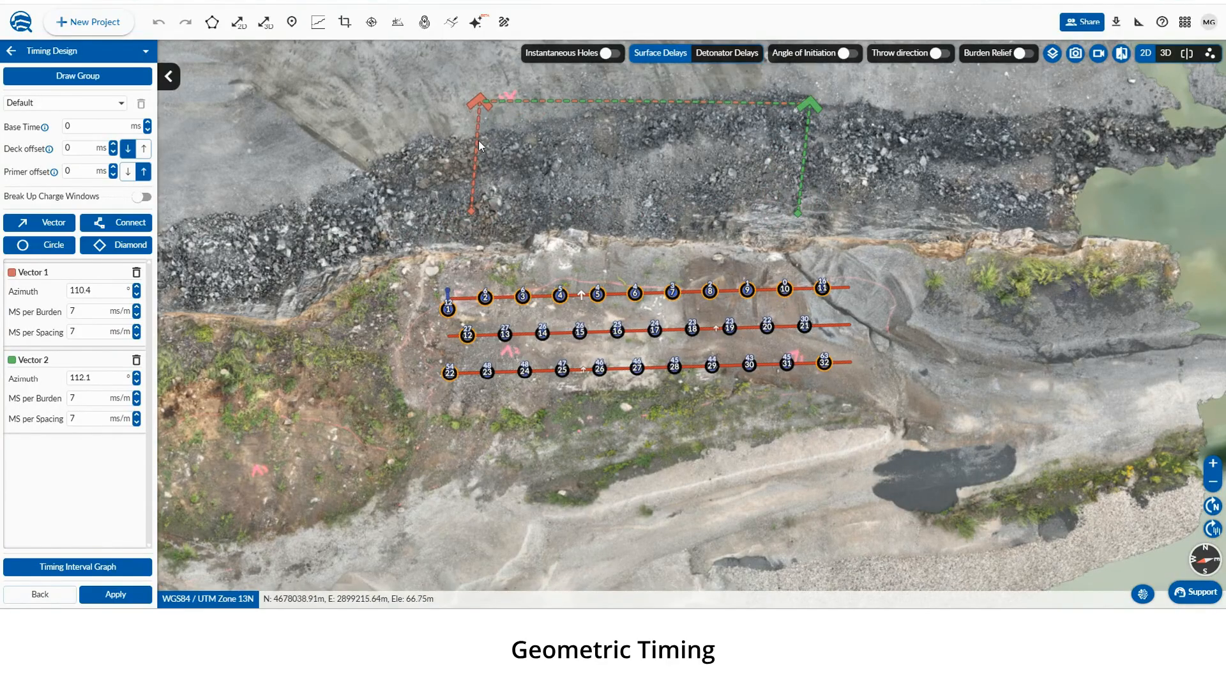
Toggle the angle of initiation, throw direction and burden relief overlays on and off
click(850, 55)
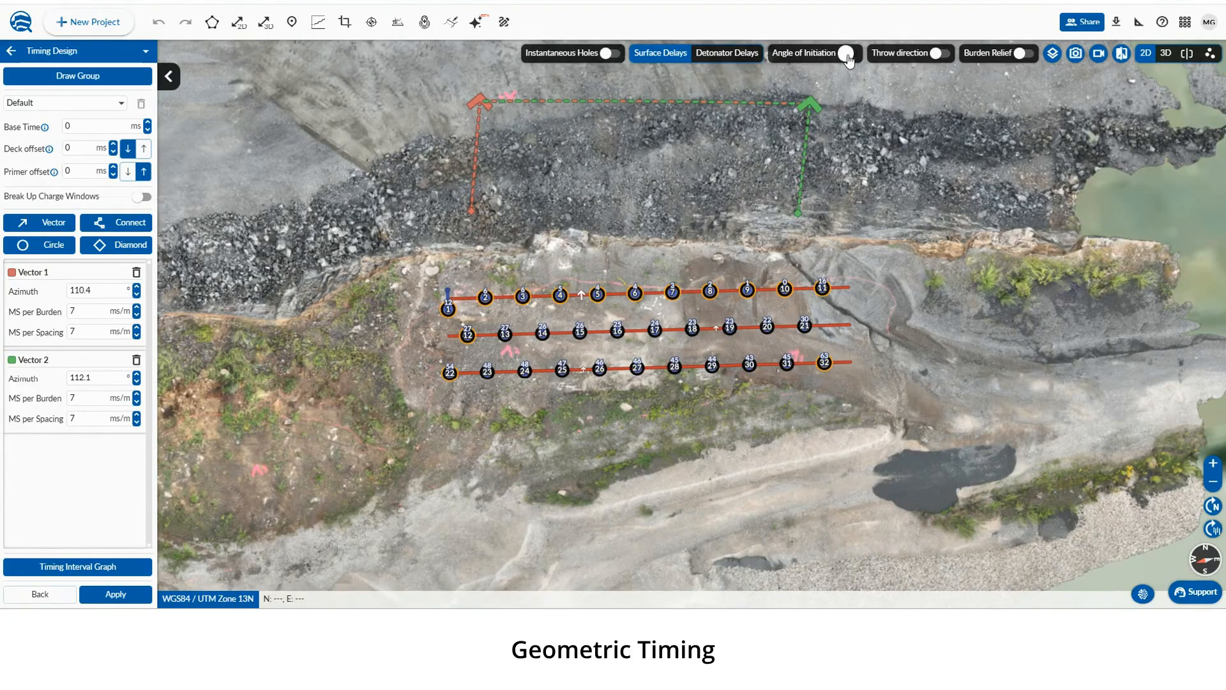
click(849, 56)
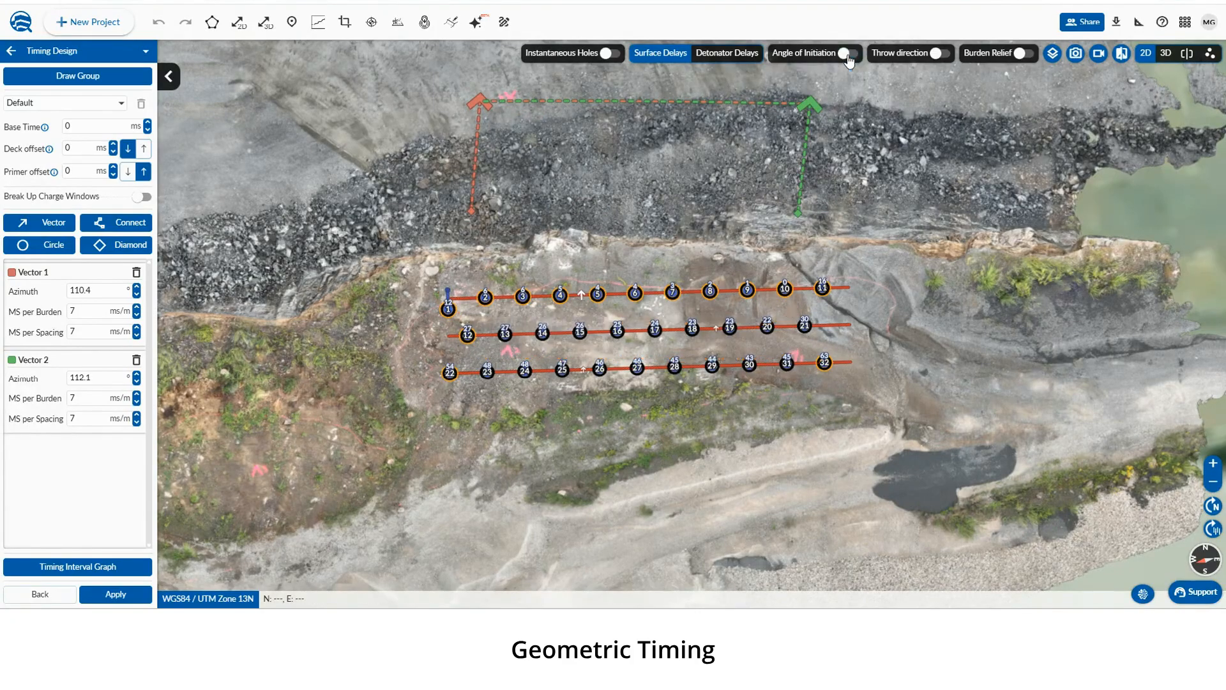
click(941, 55)
click(943, 57)
click(1024, 55)
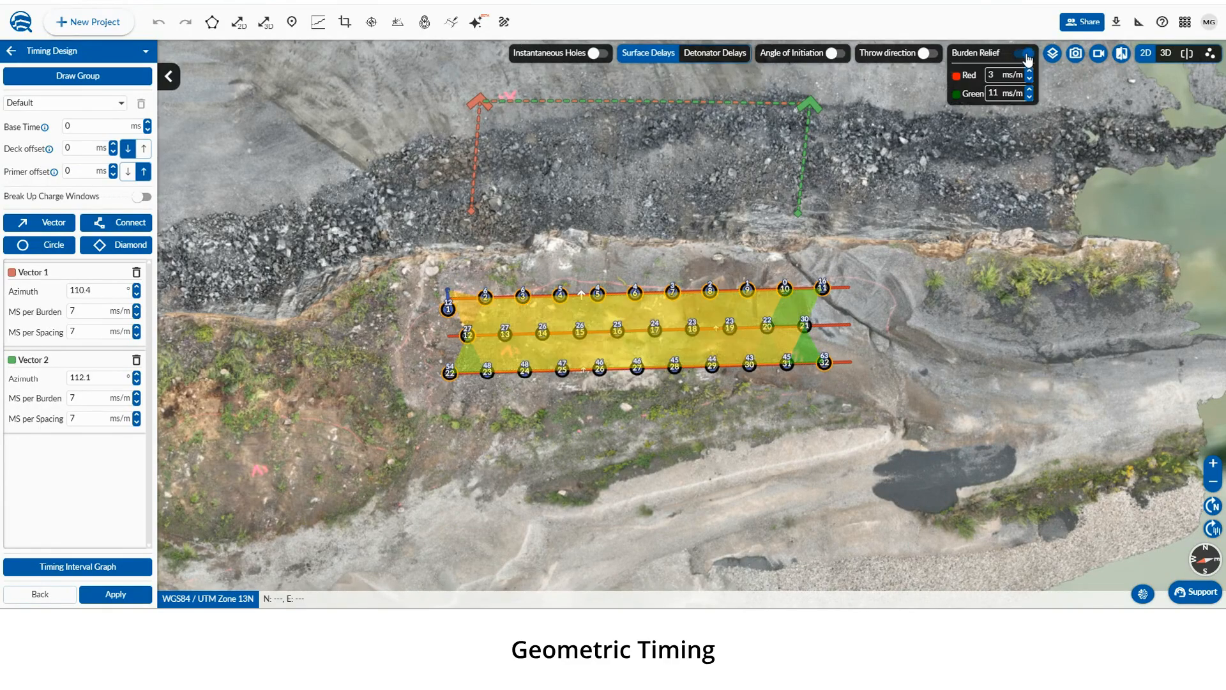
click(1027, 56)
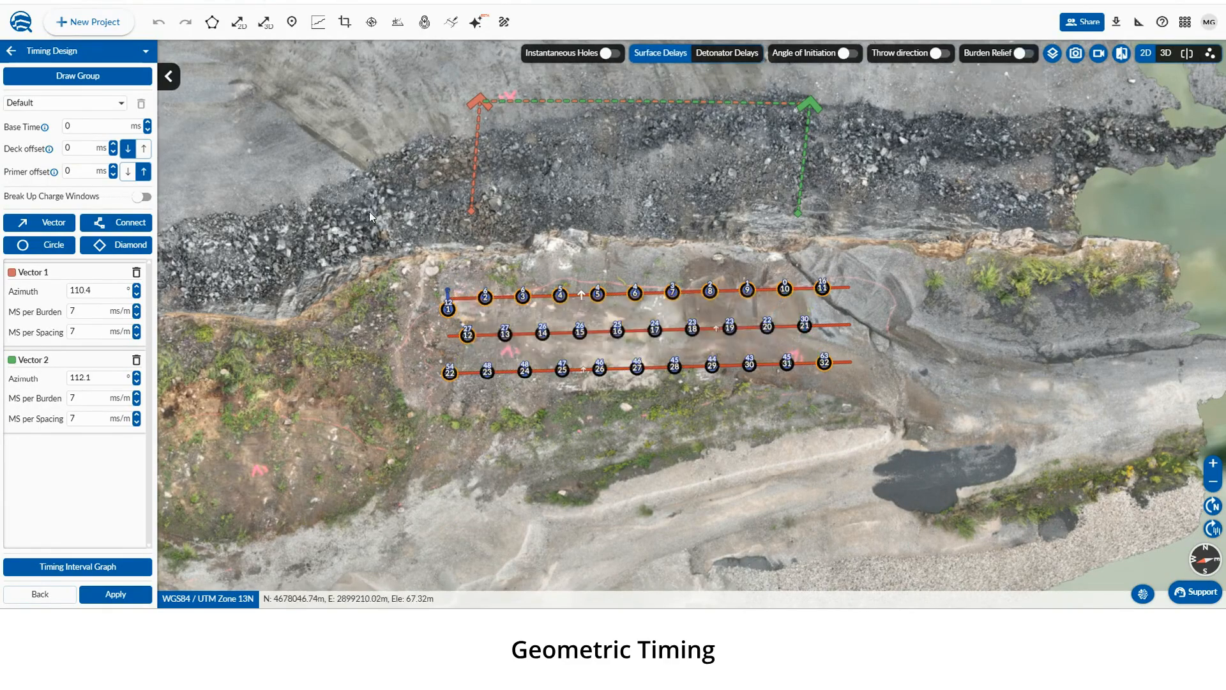
Delete both timing vectors
click(136, 272)
click(136, 273)
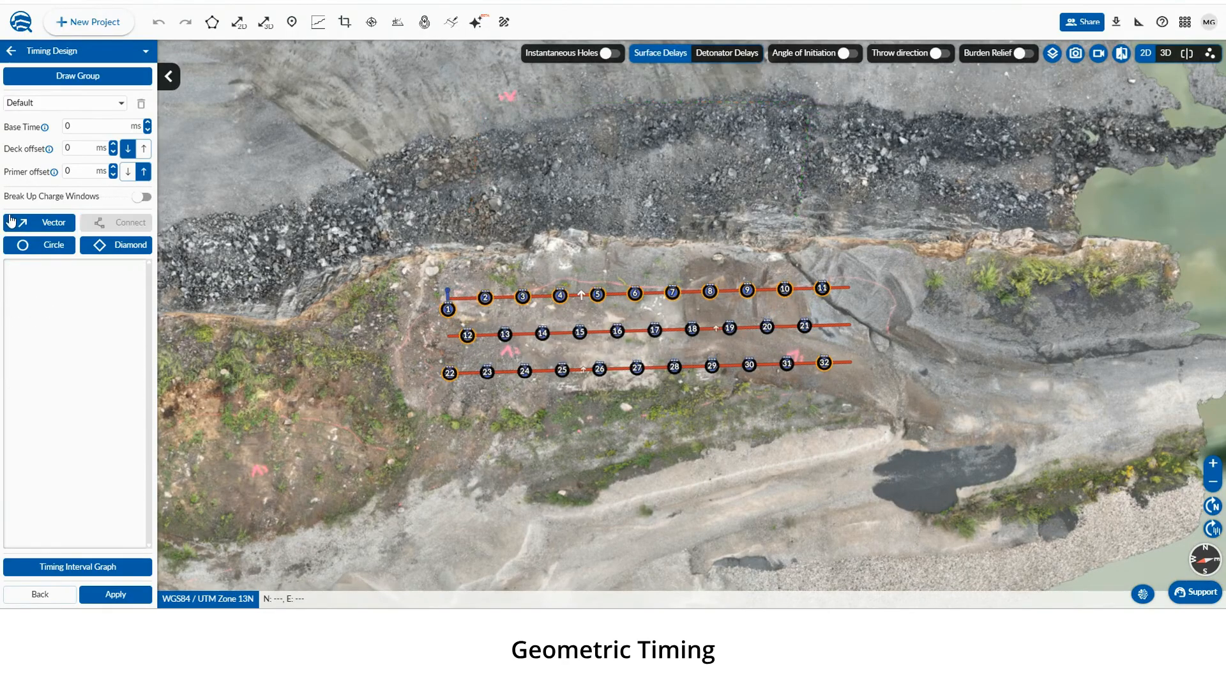
Draw a timing group polygon around the western holes 1–6, 12–16 and 22–26
click(84, 85)
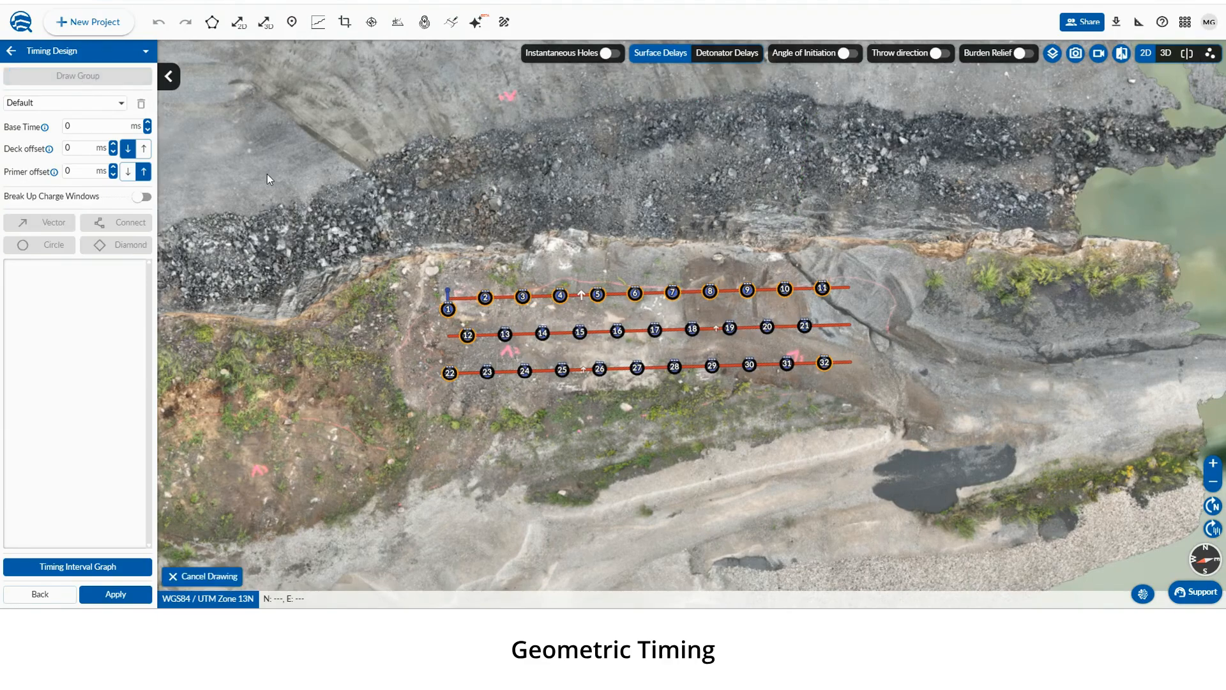
click(435, 276)
click(418, 412)
click(636, 394)
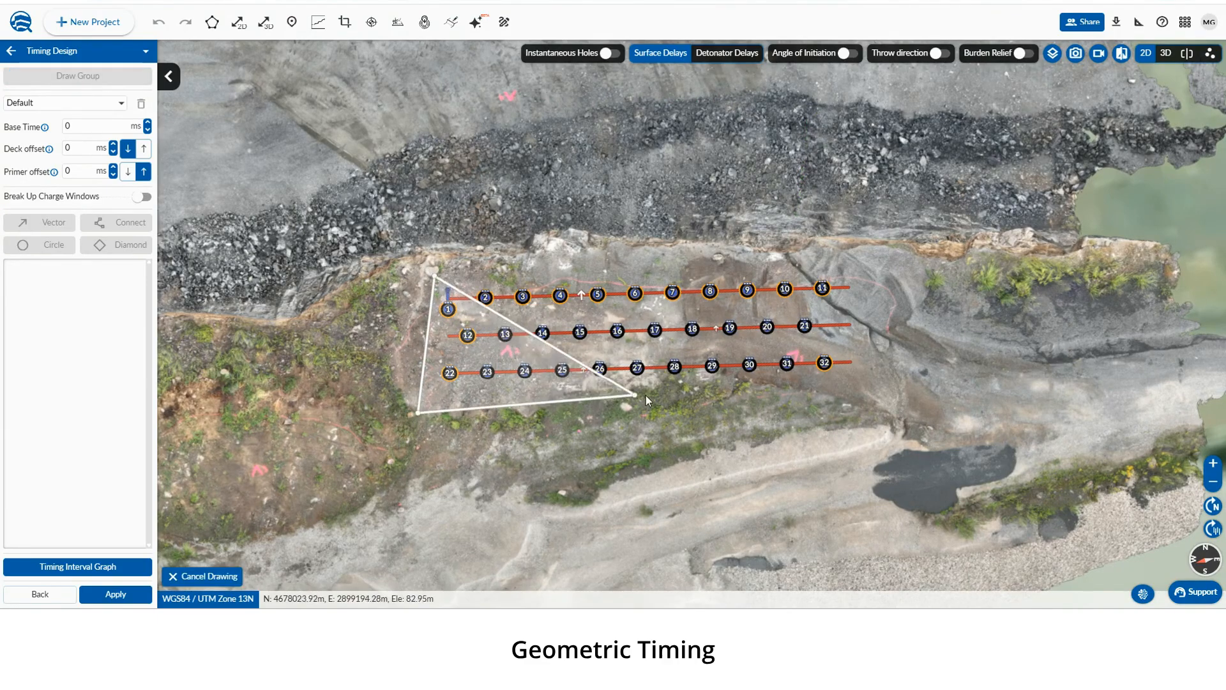
click(611, 385)
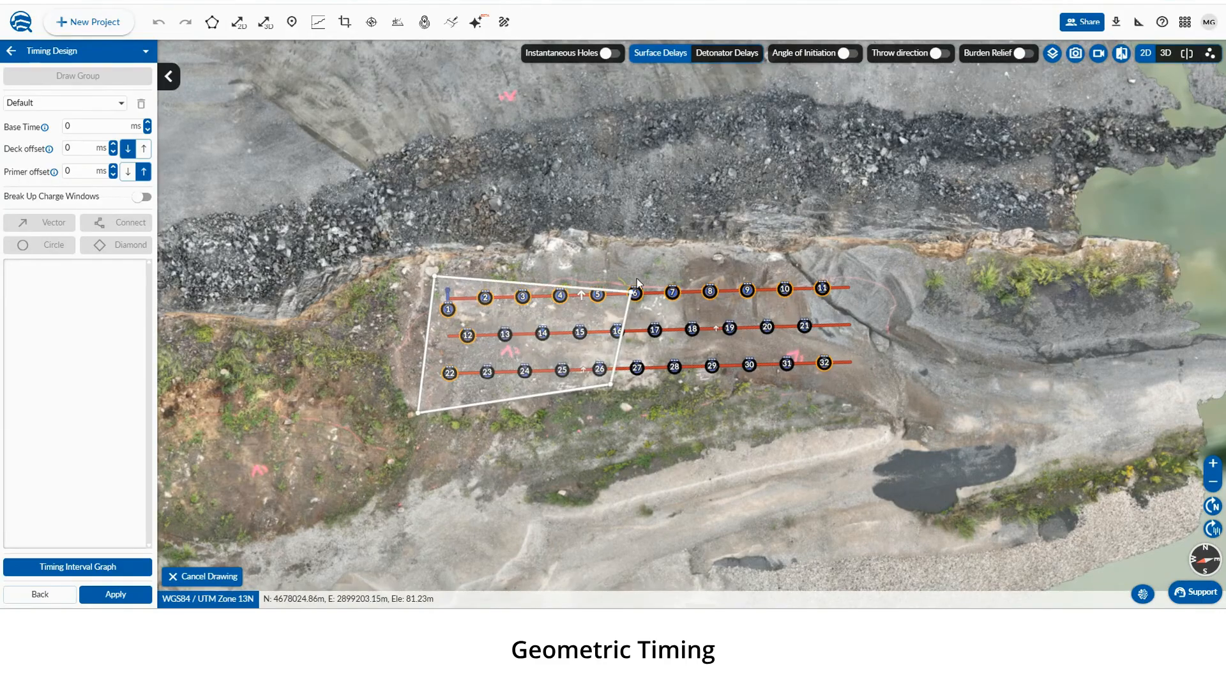
double_click(665, 255)
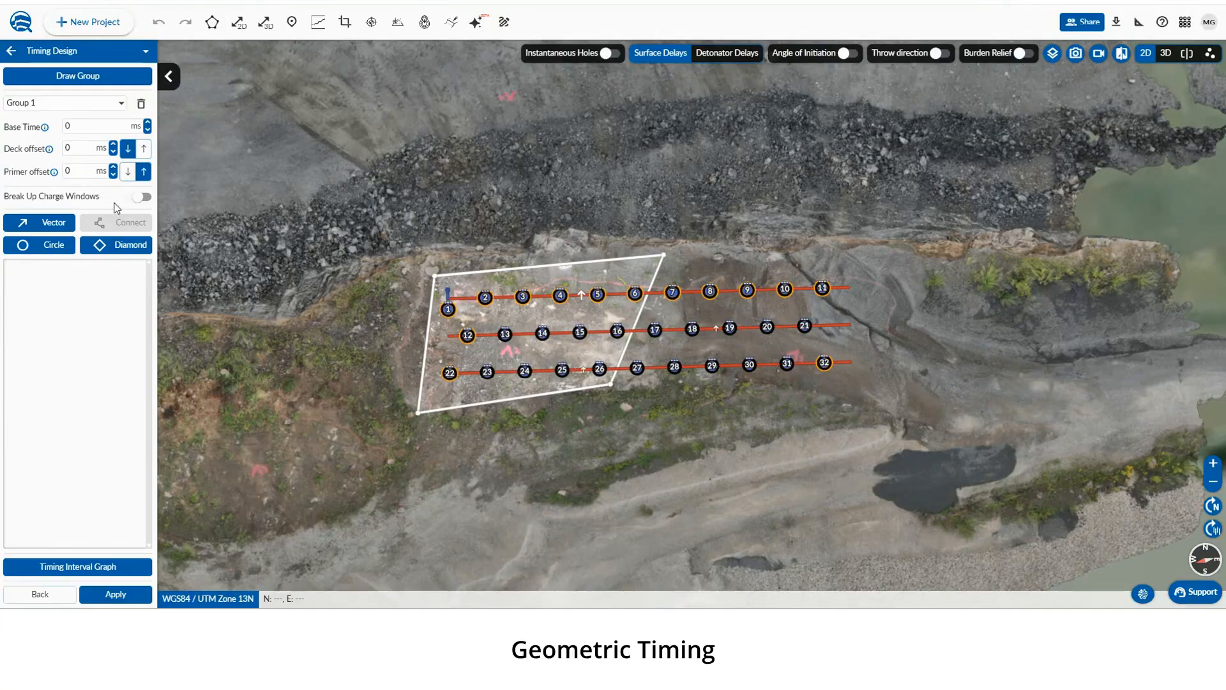
Draw a second group polygon around the eastern holes and review the list of timing groups
click(85, 83)
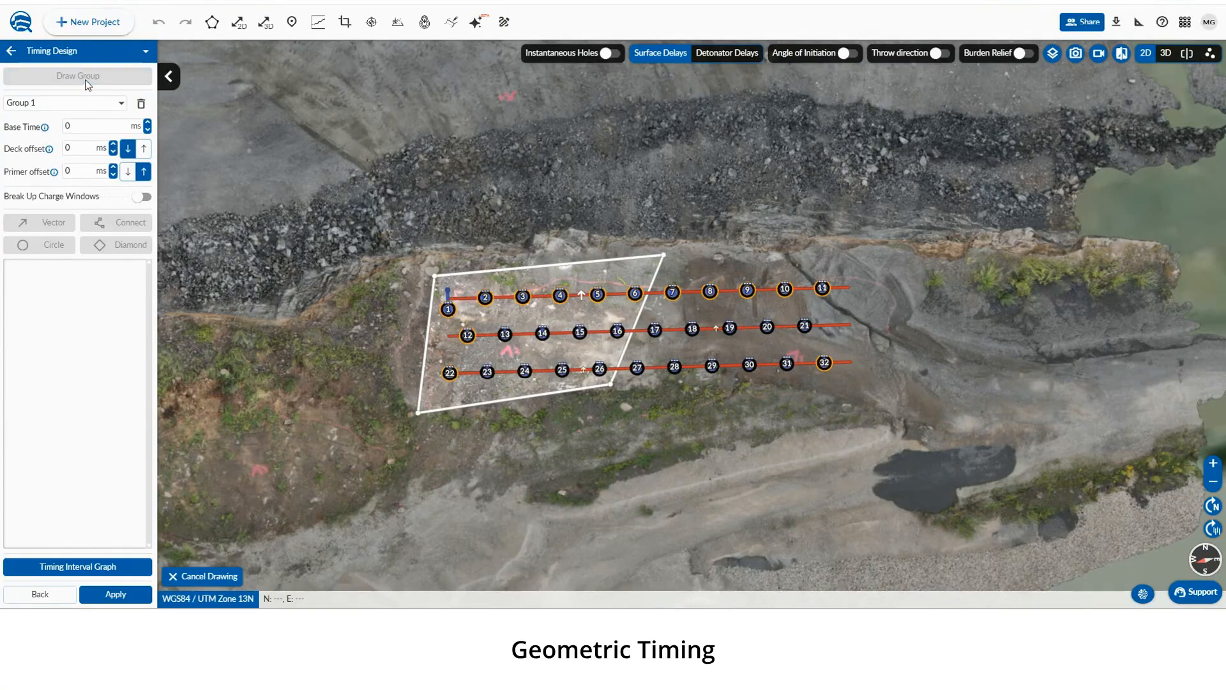
click(668, 263)
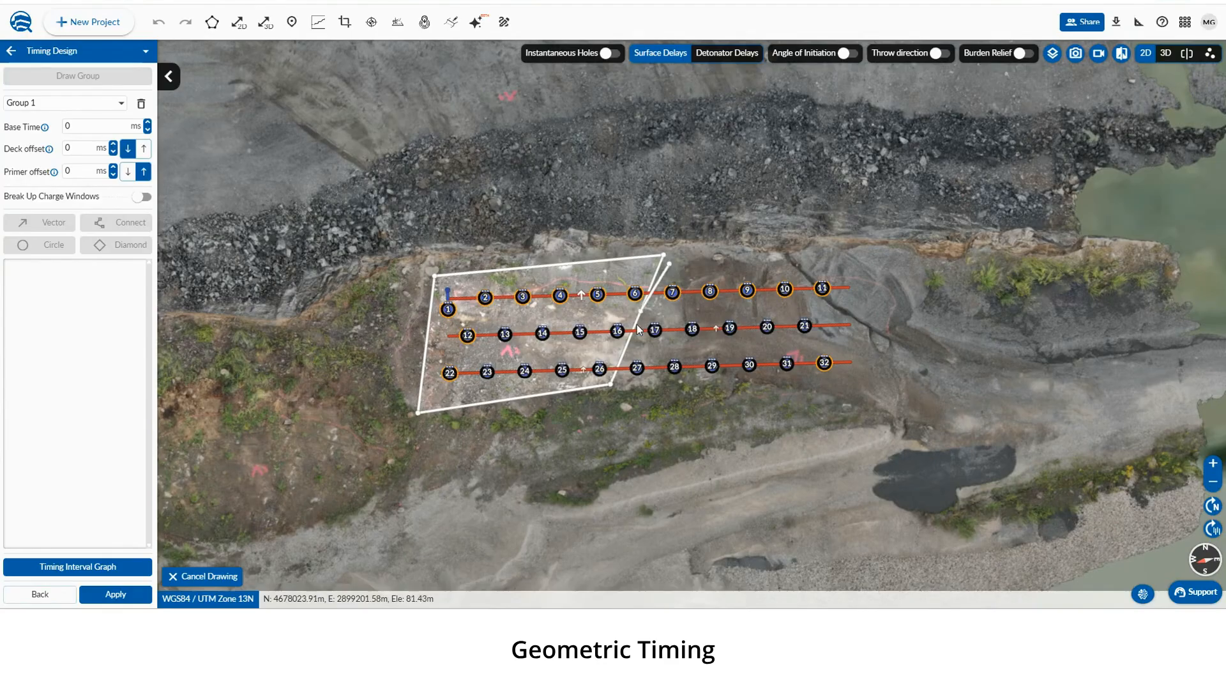
click(615, 391)
click(858, 382)
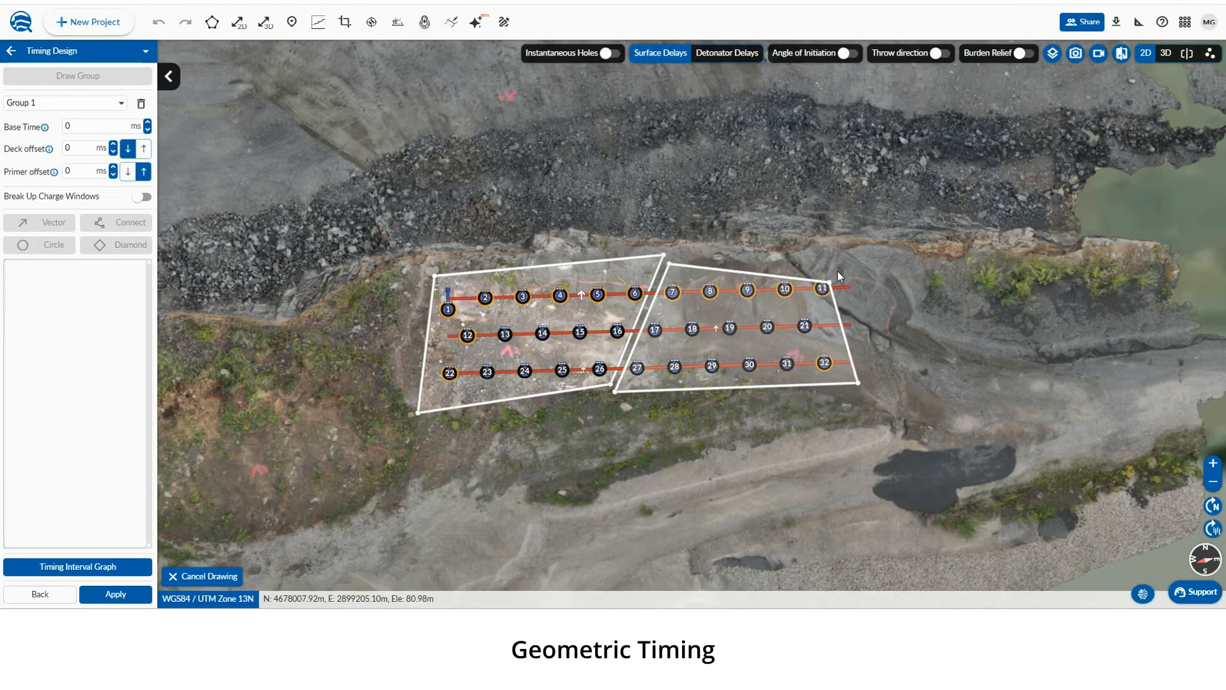
double_click(843, 258)
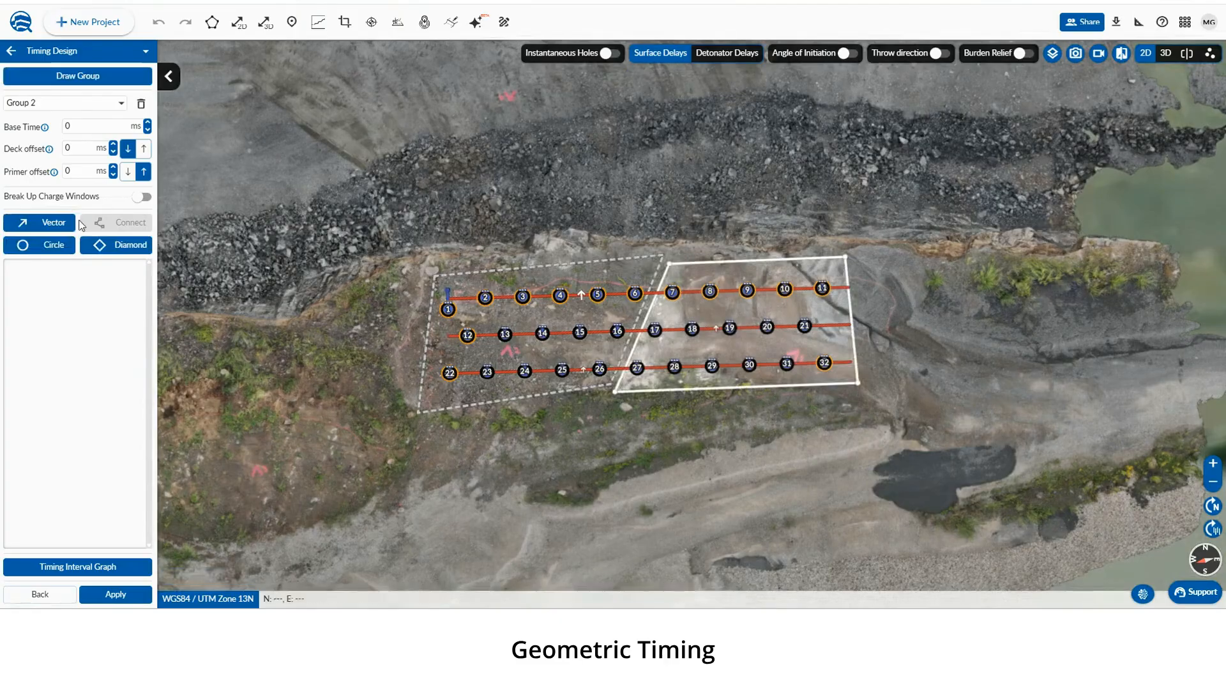
click(50, 107)
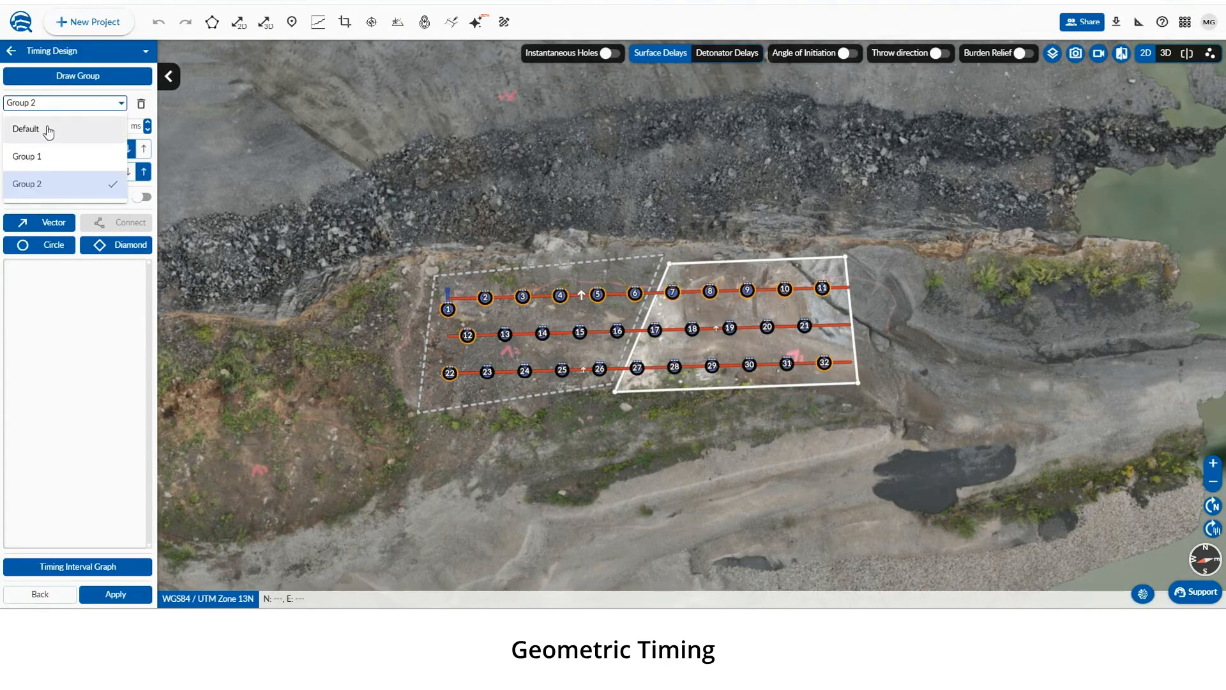
click(56, 314)
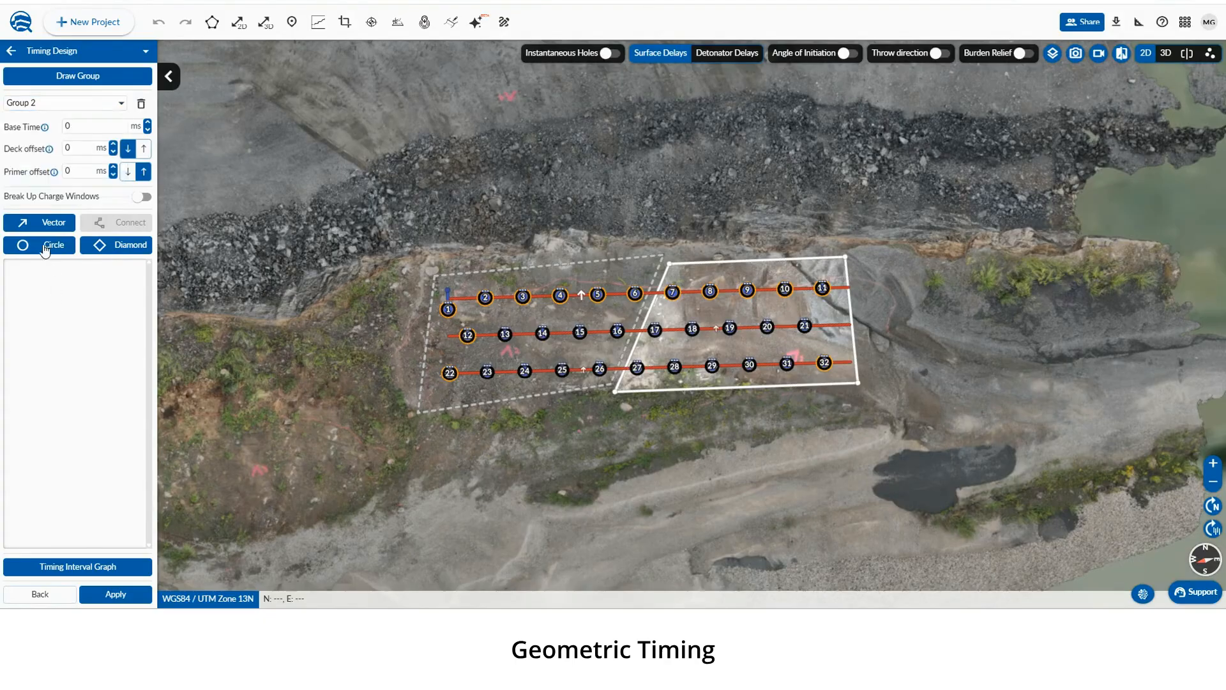
Draw a timing vector for Group 2 pointing north across the eastern holes, adjusting its start point
click(38, 229)
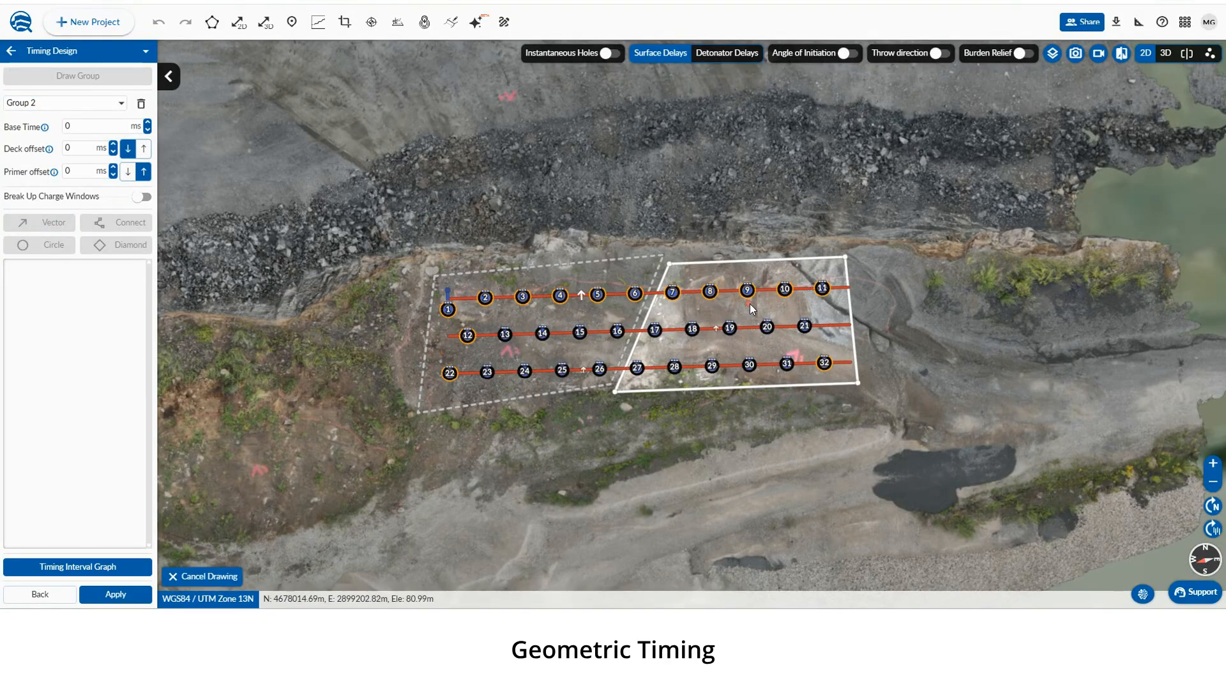
click(761, 267)
click(769, 170)
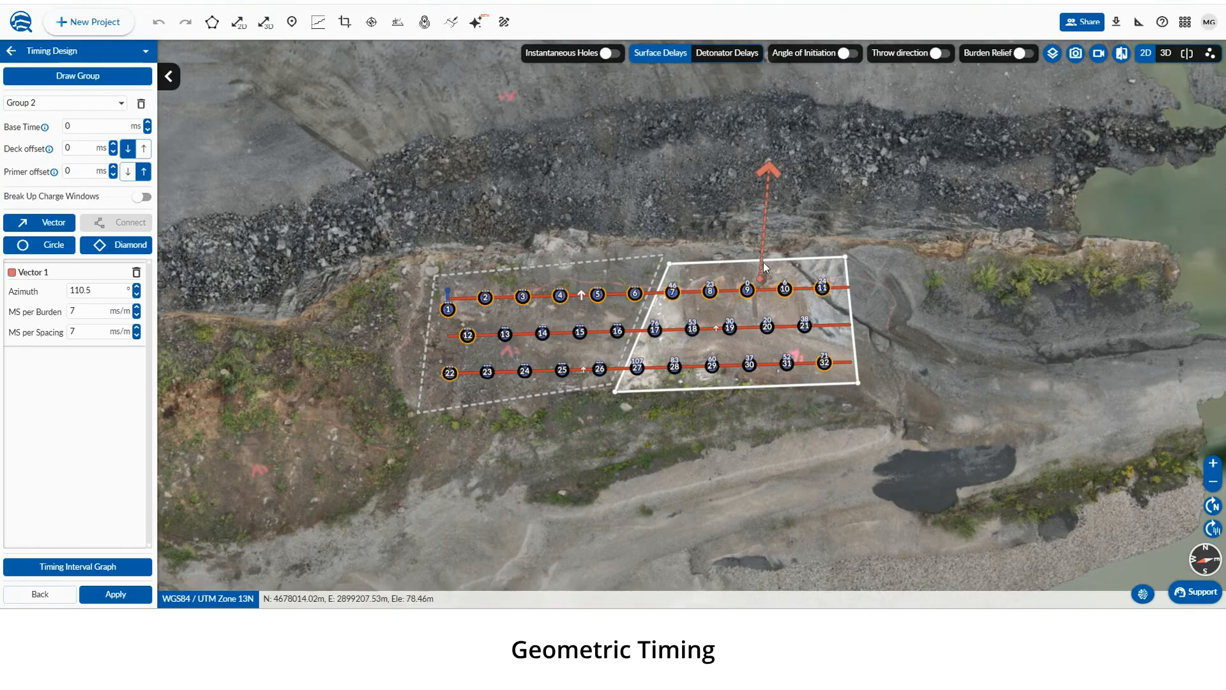
mouse_move(761, 278)
mouse_down()
mouse_move(845, 251)
mouse_move(812, 268)
mouse_move(723, 272)
mouse_move(770, 294)
mouse_up()
Switch to Group 1 and draw a timing vector pointing north-east, azimuth about 138.3
click(75, 102)
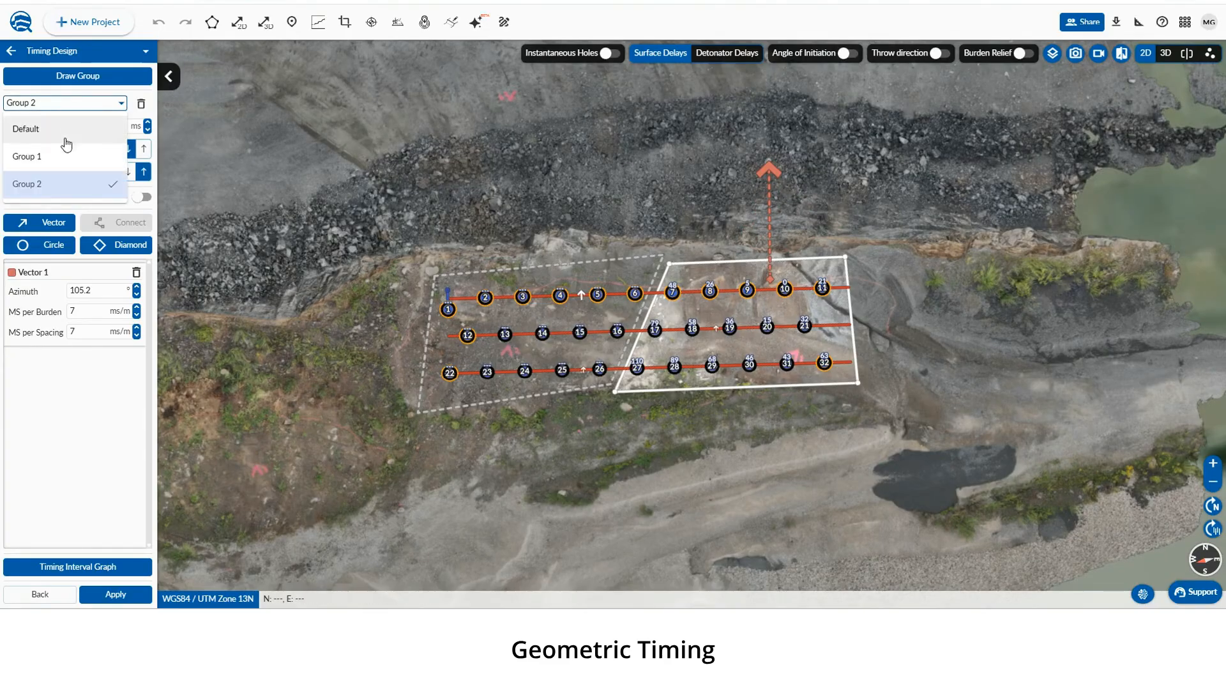
click(62, 165)
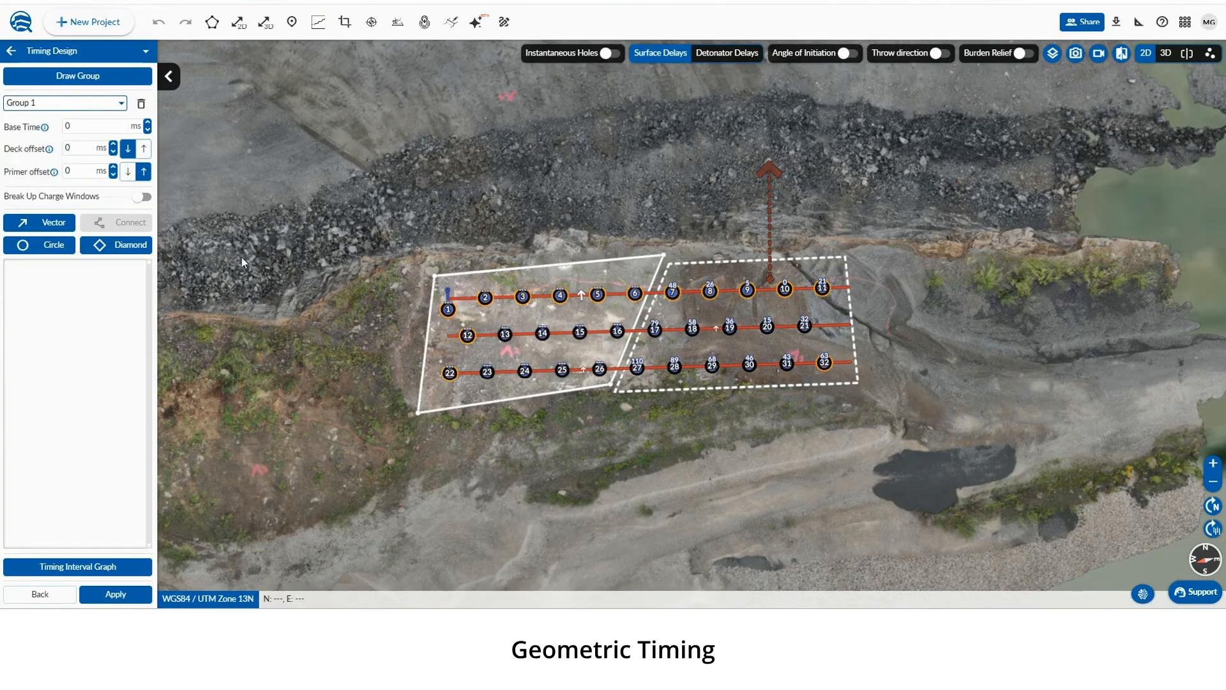
click(57, 227)
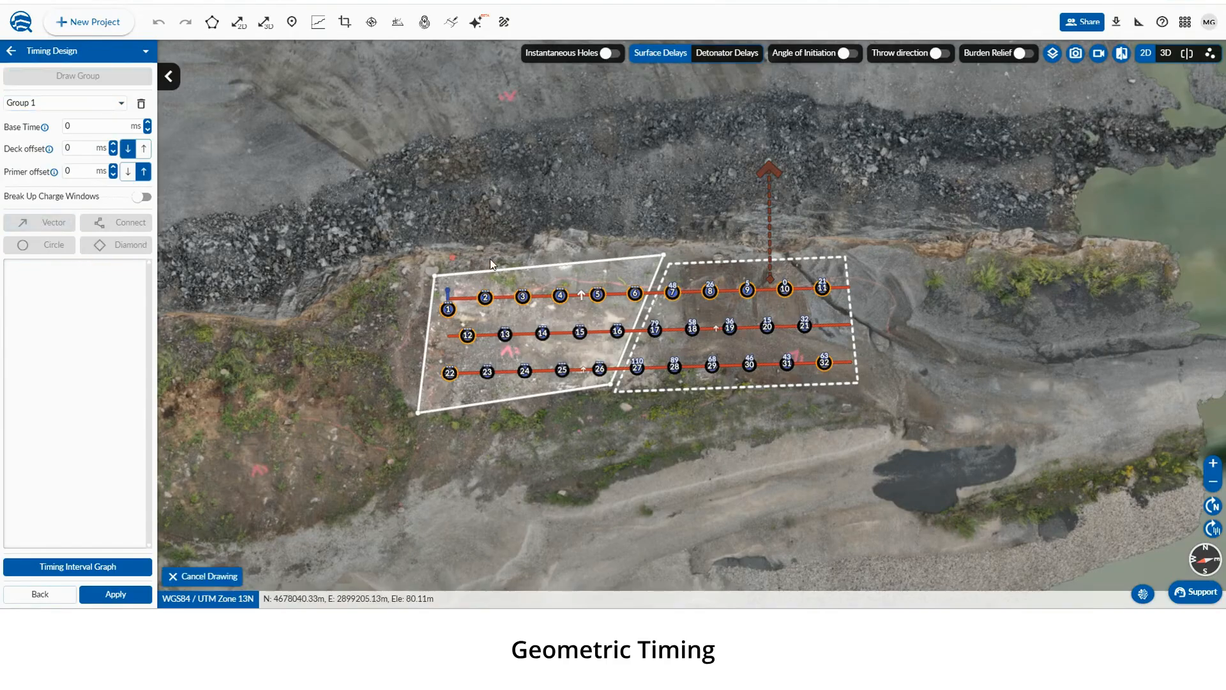
click(537, 300)
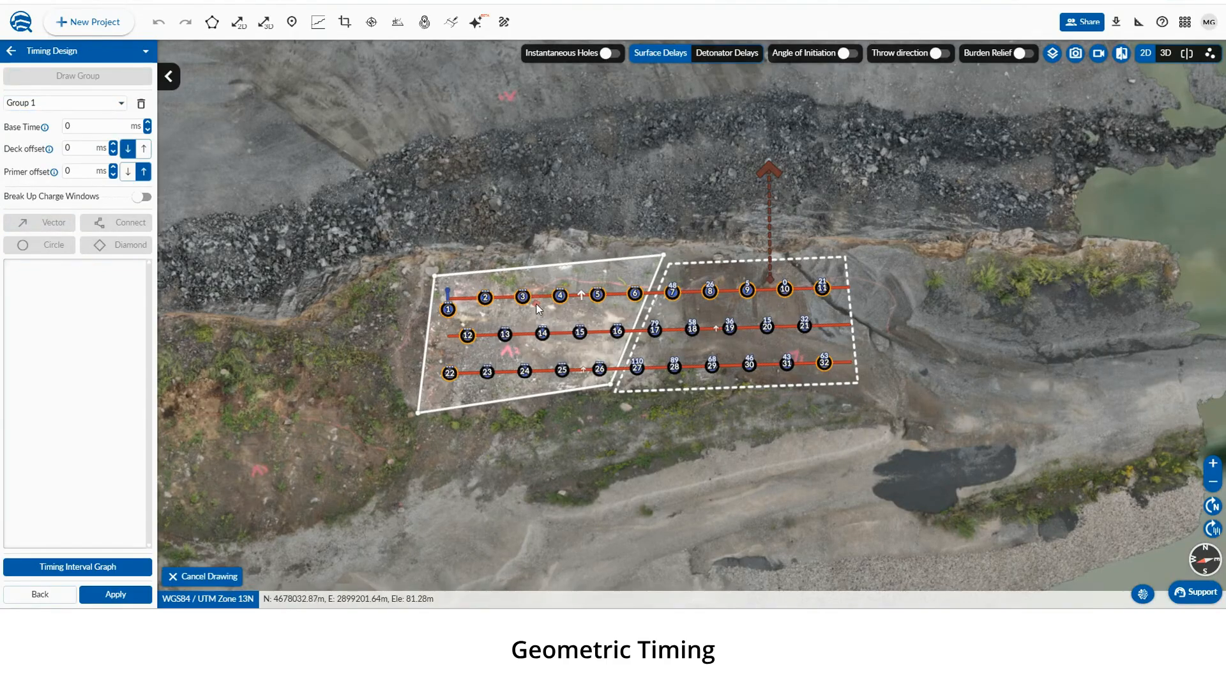
click(555, 163)
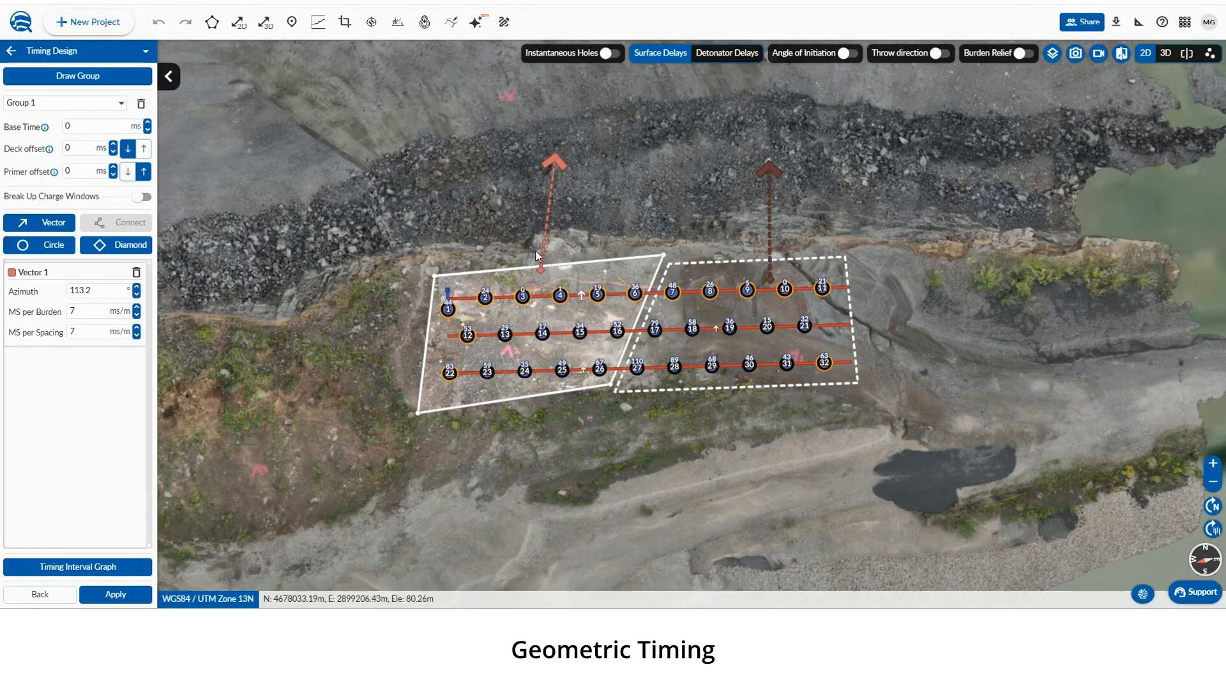
drag(544, 275, 498, 259)
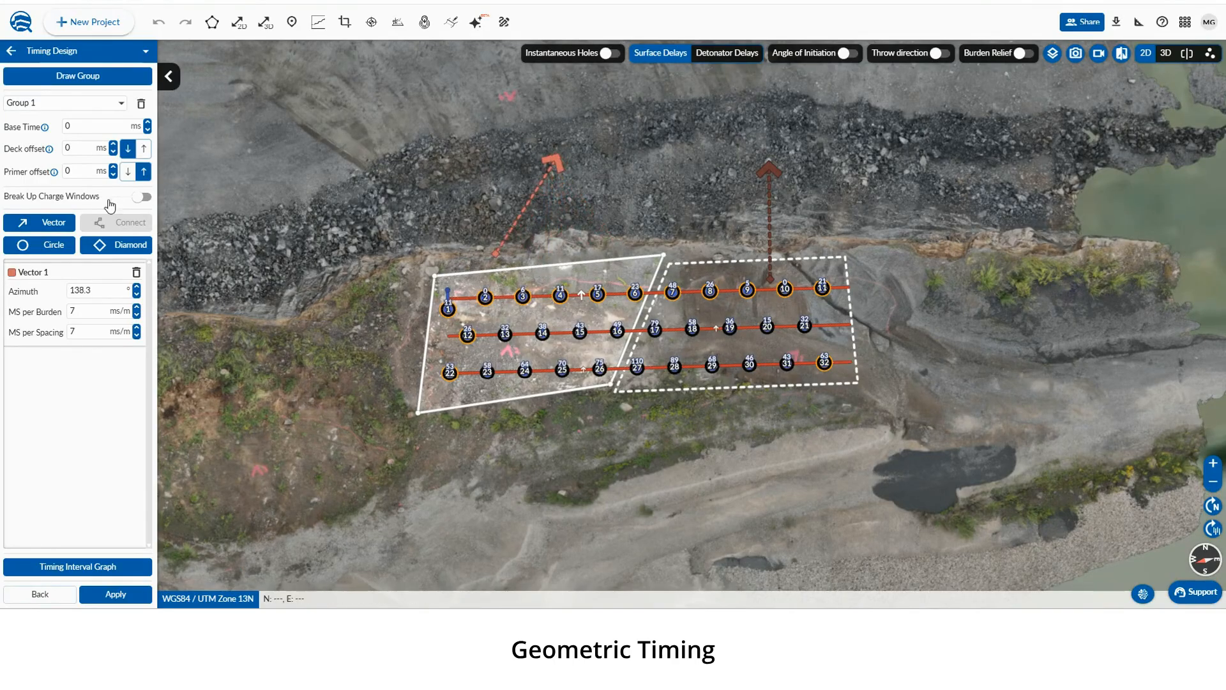
Add a circle initiation point to Group 1 and reposition it just north of the western holes
click(78, 75)
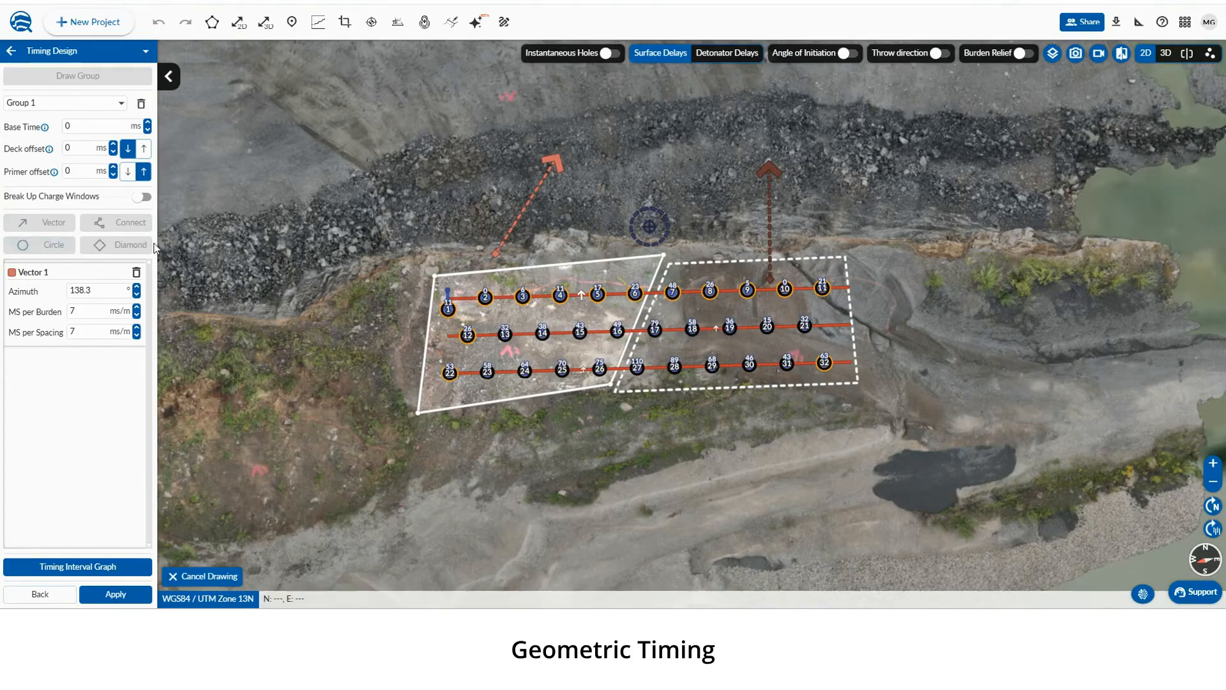
click(555, 243)
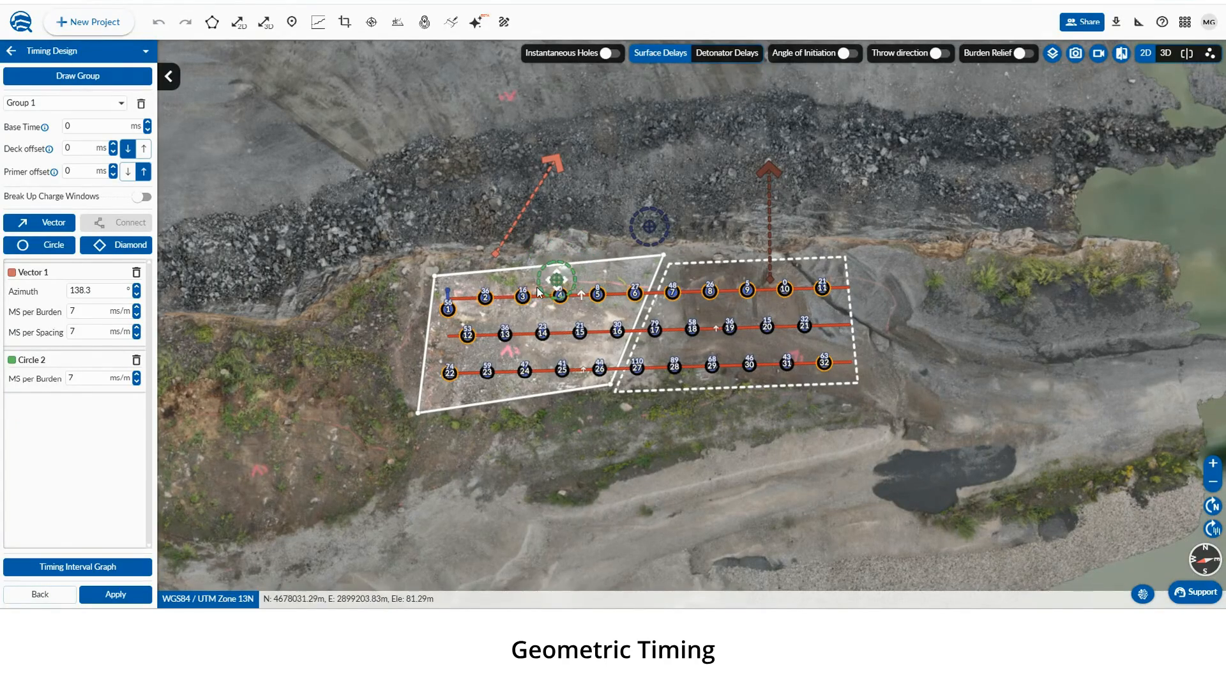
drag(539, 292, 514, 400)
mouse_move(536, 396)
mouse_down()
mouse_move(538, 316)
mouse_move(572, 239)
mouse_up()
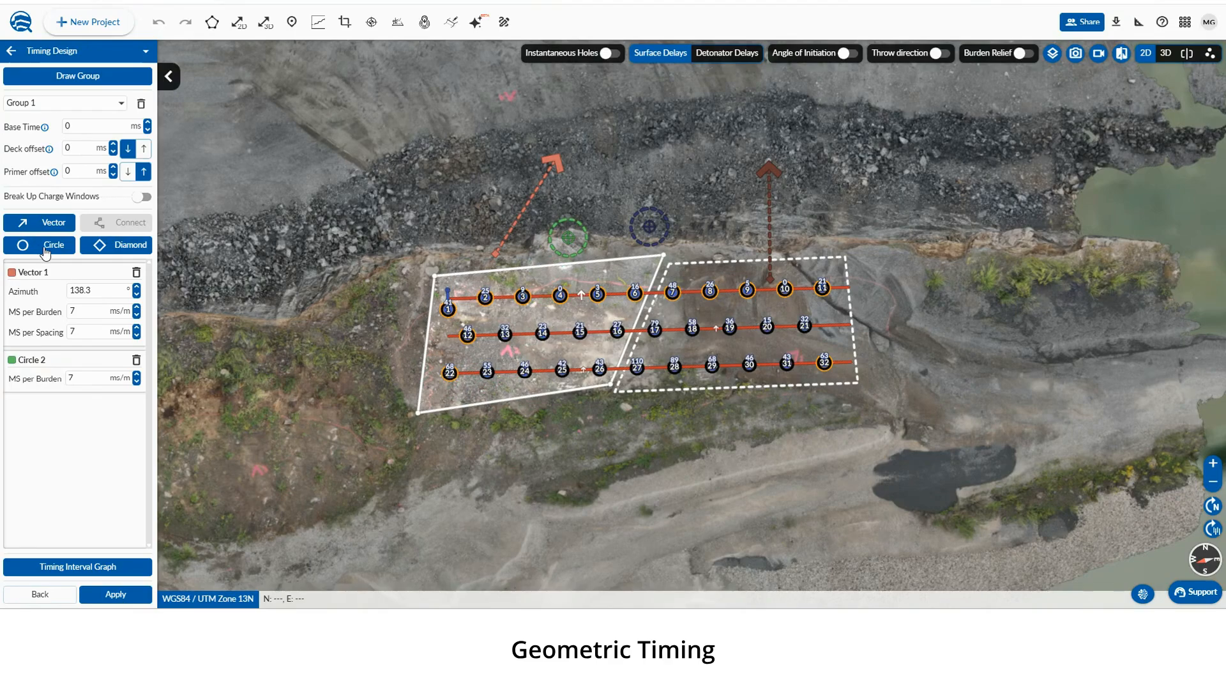
Add a diamond initiation point to Group 1 and move it between holes 3, 4, 13 and 14
click(135, 250)
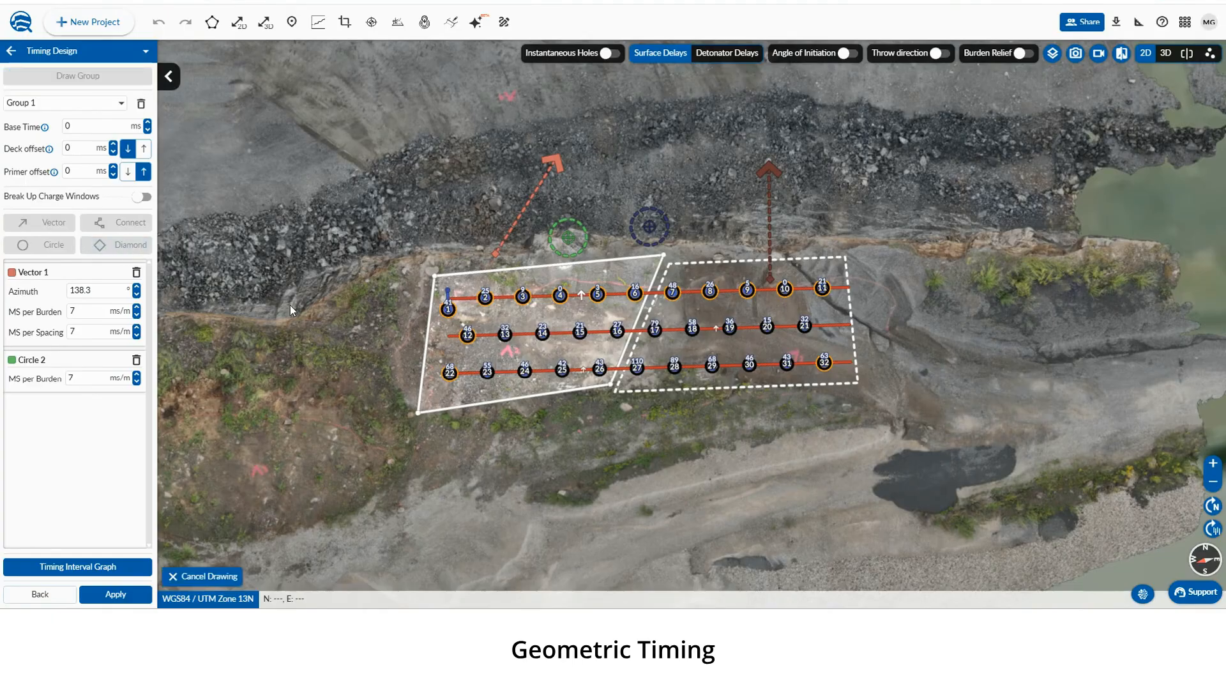
click(540, 317)
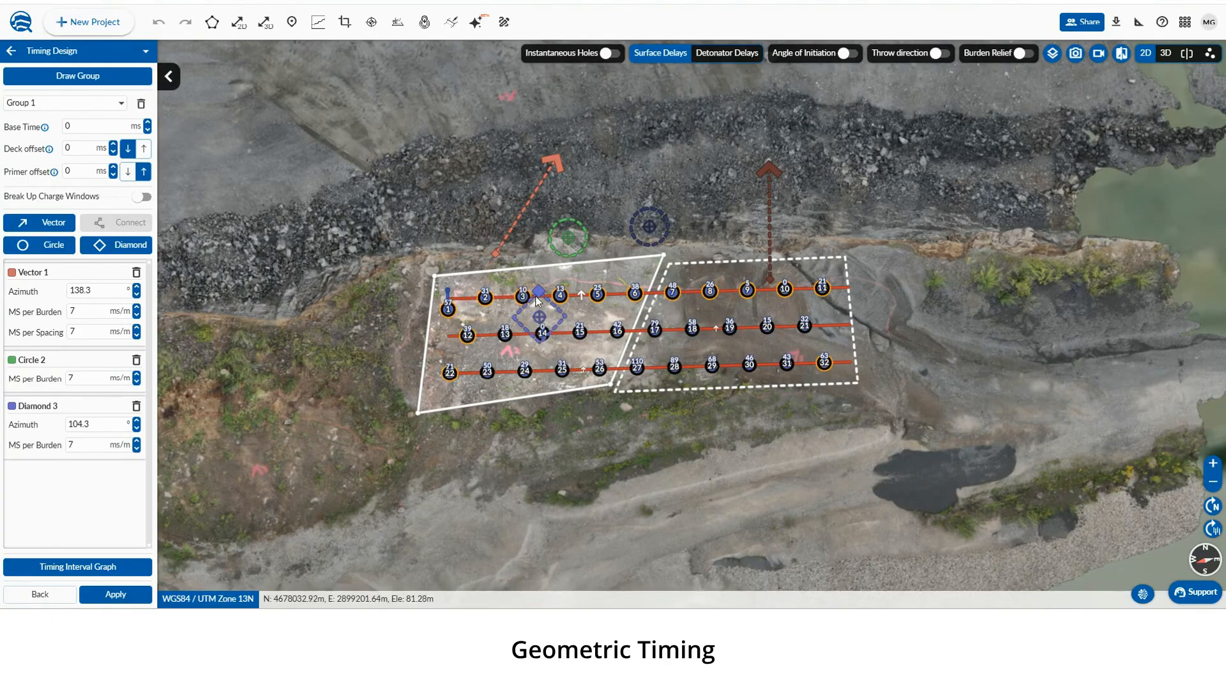
mouse_move(538, 296)
mouse_down()
mouse_move(492, 334)
mouse_move(497, 305)
mouse_move(536, 290)
mouse_move(530, 308)
mouse_move(486, 301)
mouse_move(505, 370)
mouse_move(502, 353)
mouse_move(528, 352)
mouse_move(533, 335)
mouse_up()
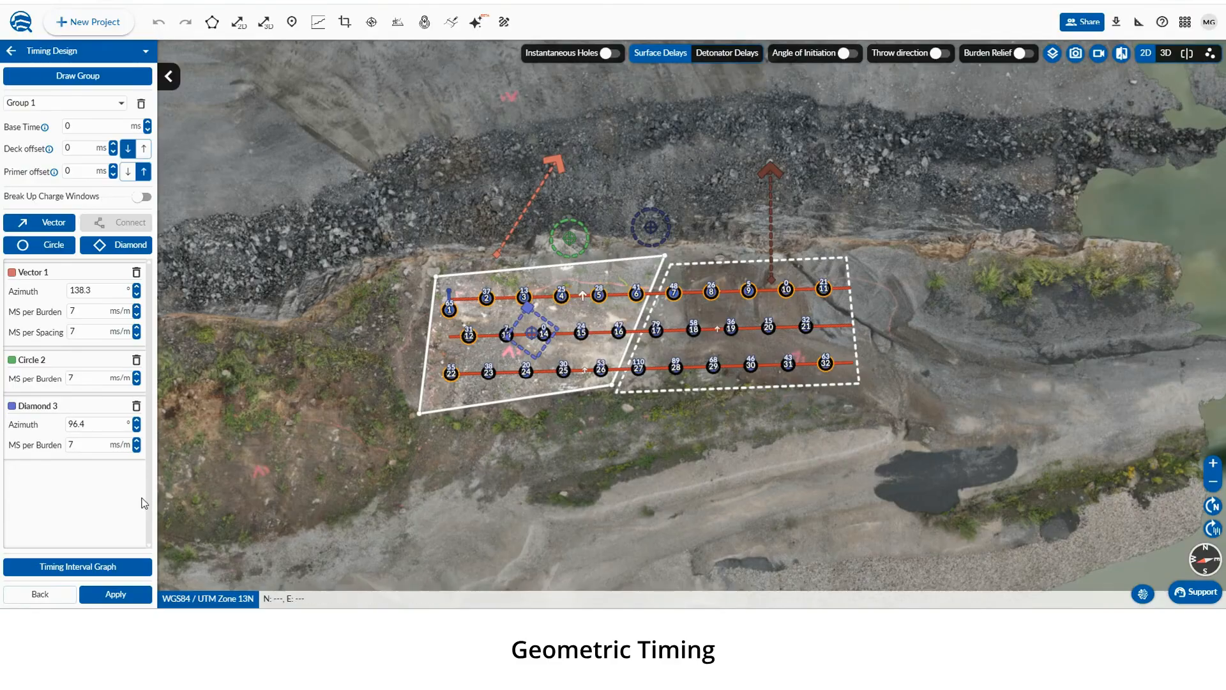
Apply the geometric timing and continue past the confirmation
click(112, 593)
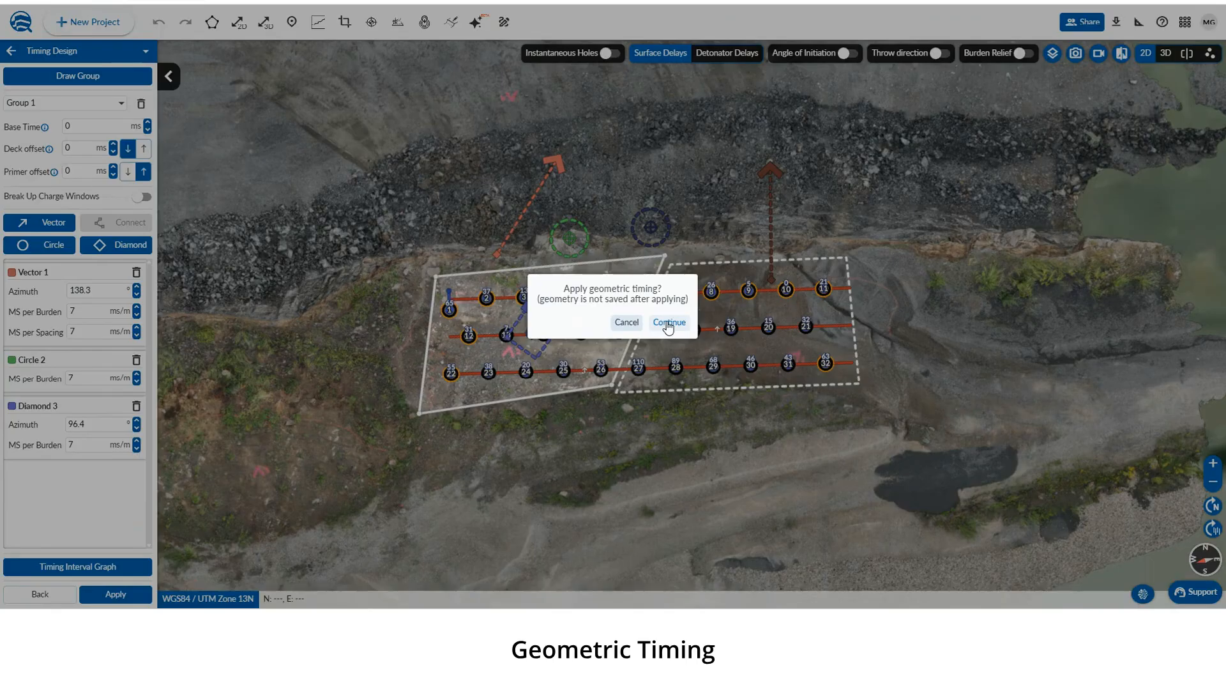
click(669, 323)
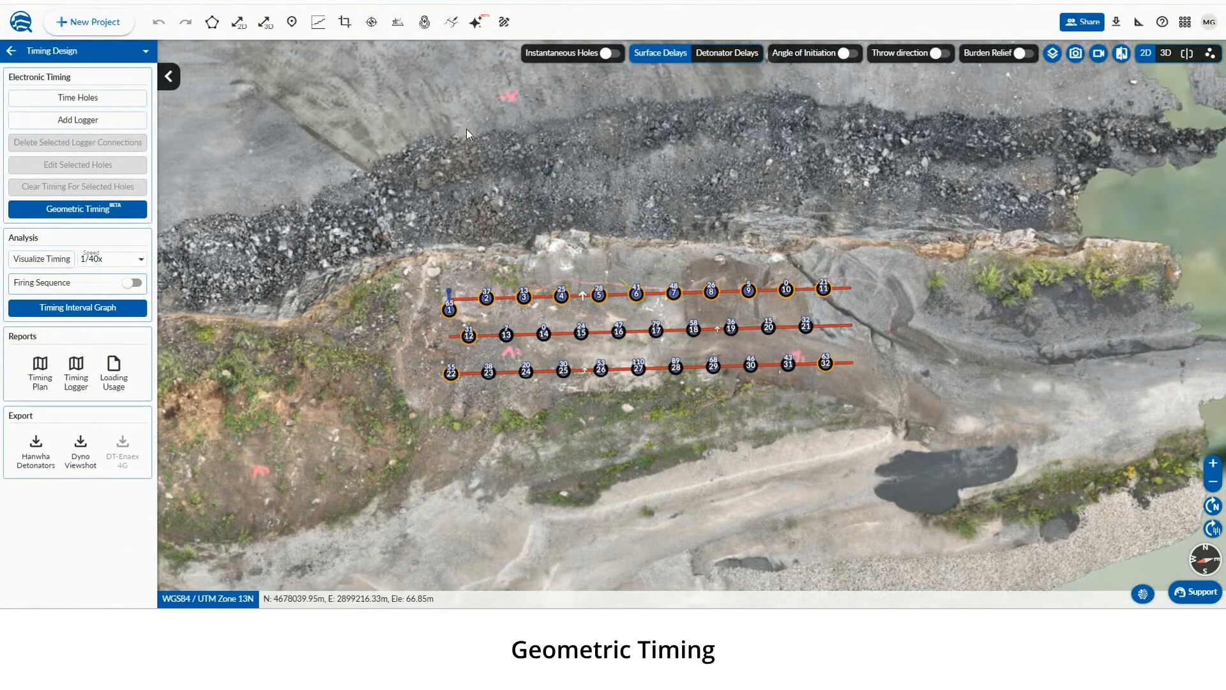
Toggle the instantaneous holes, angle of initiation, throw direction and burden relief overlays on and off to review the timing
click(610, 57)
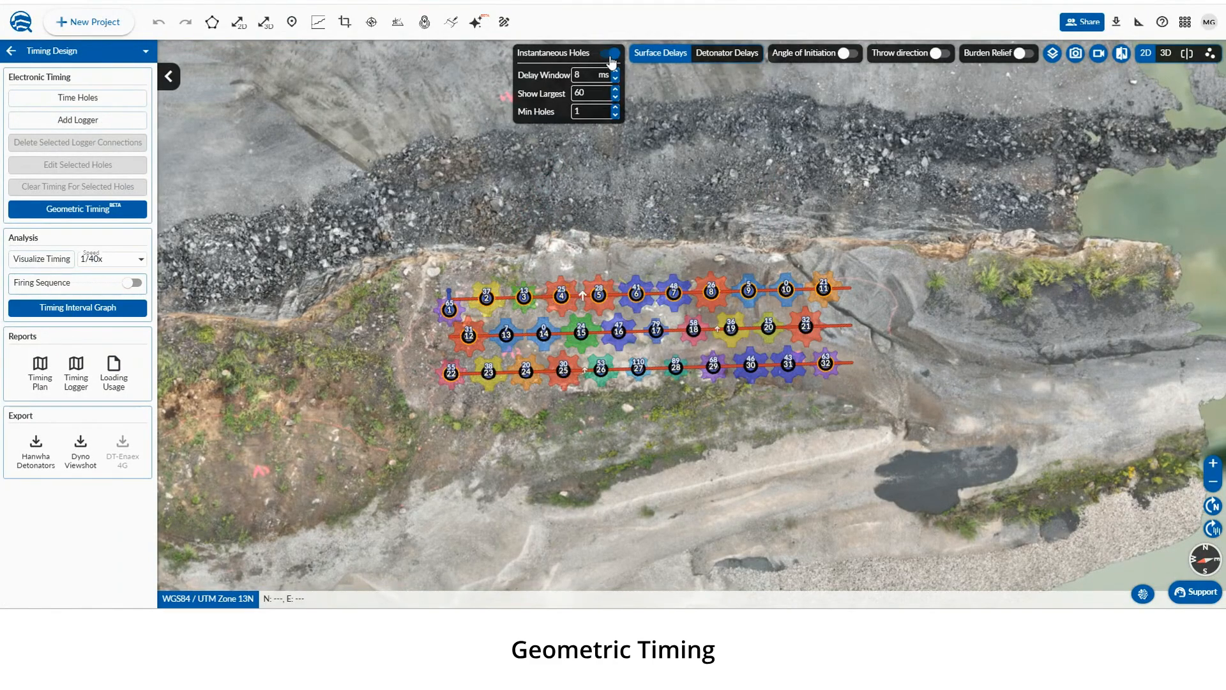
click(610, 57)
click(849, 55)
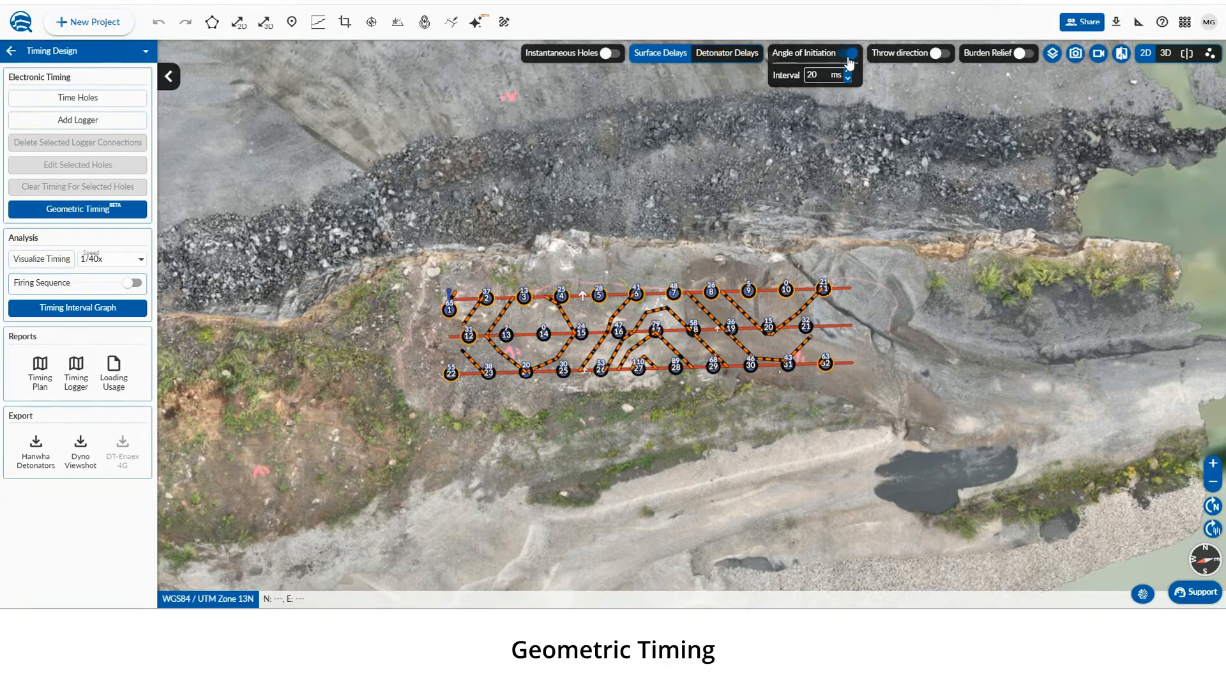
click(850, 55)
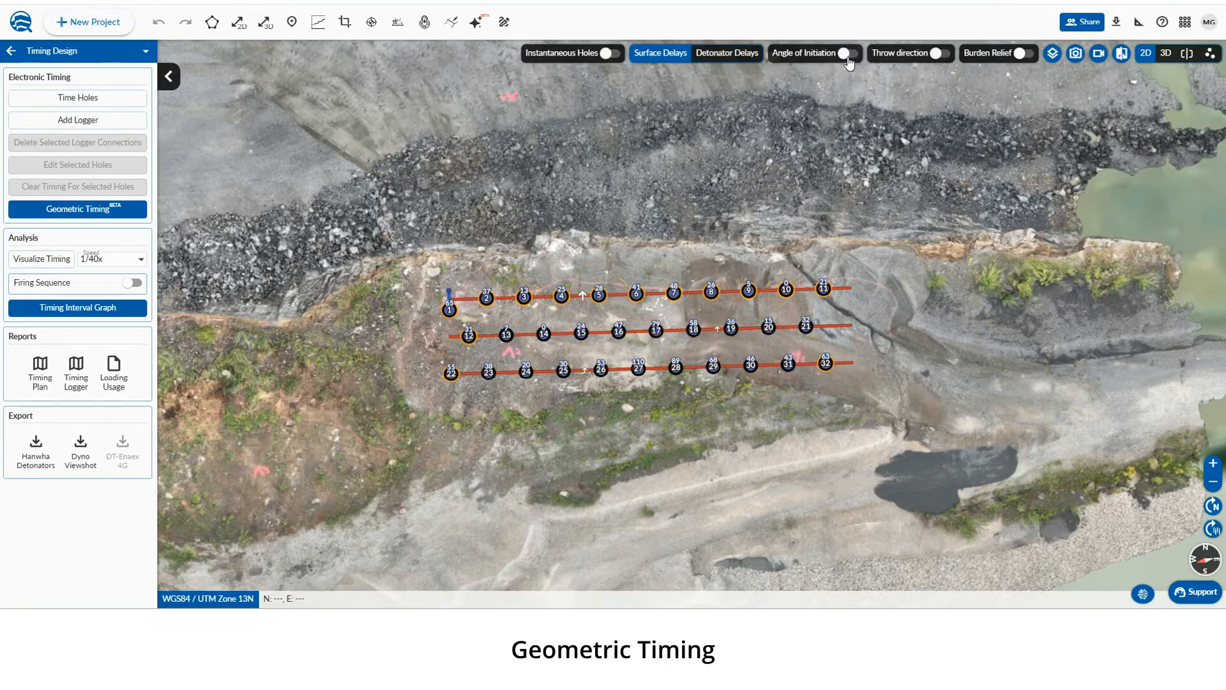
click(942, 56)
click(942, 57)
click(1024, 55)
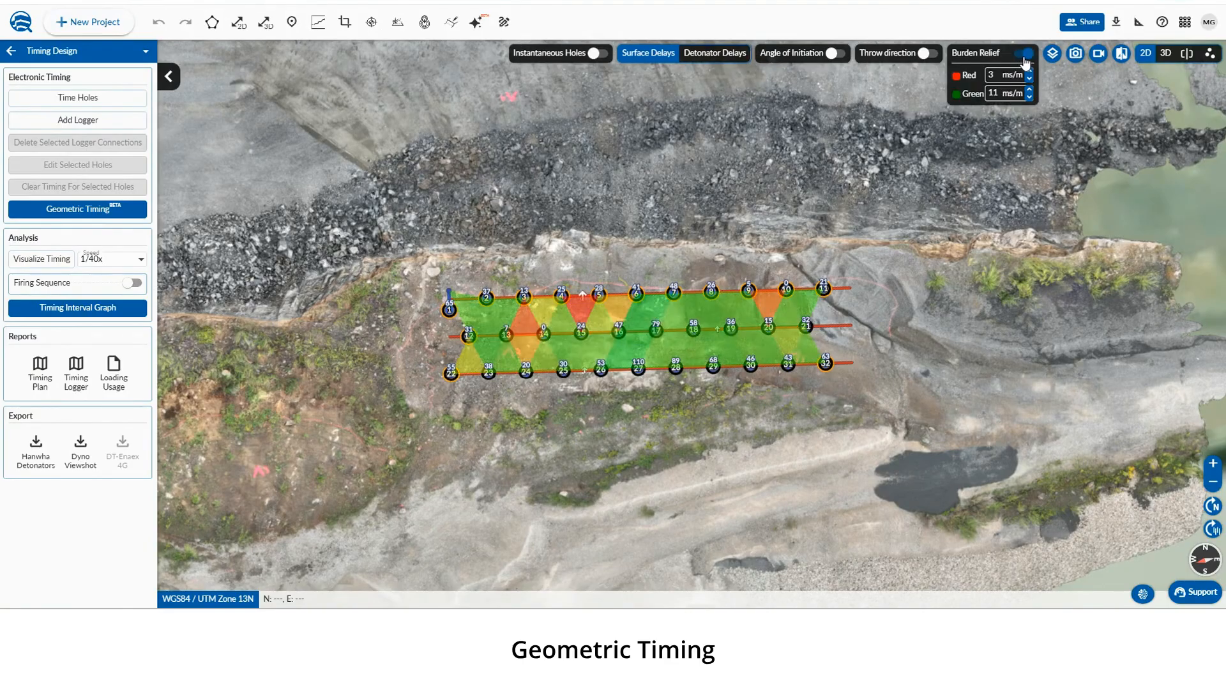
click(1024, 56)
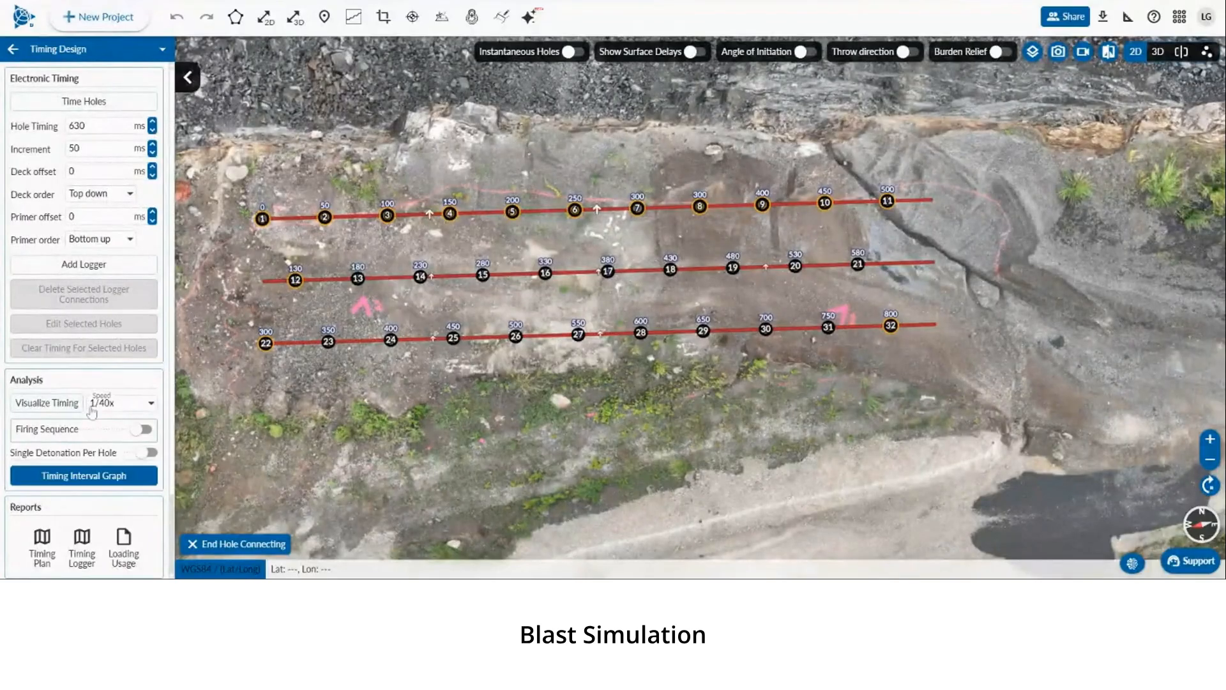
Set the timing visualization speed to 1/20x, play the simulation, and toggle the firing sequence display
click(121, 402)
click(109, 433)
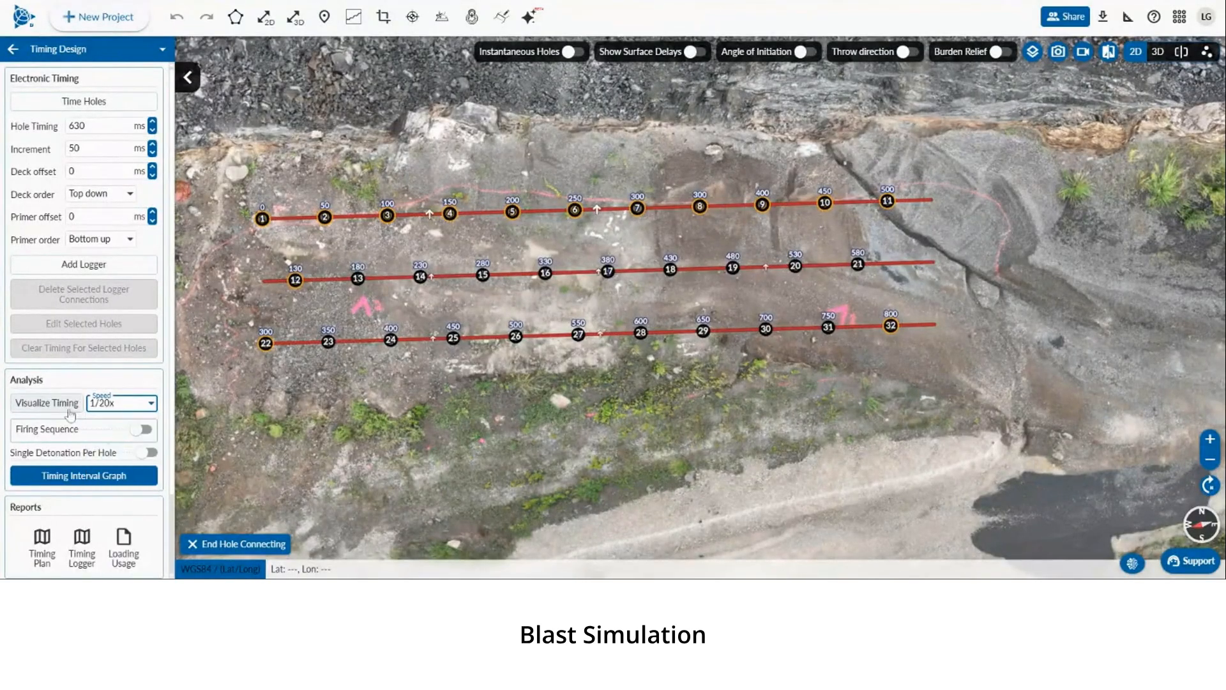
click(47, 403)
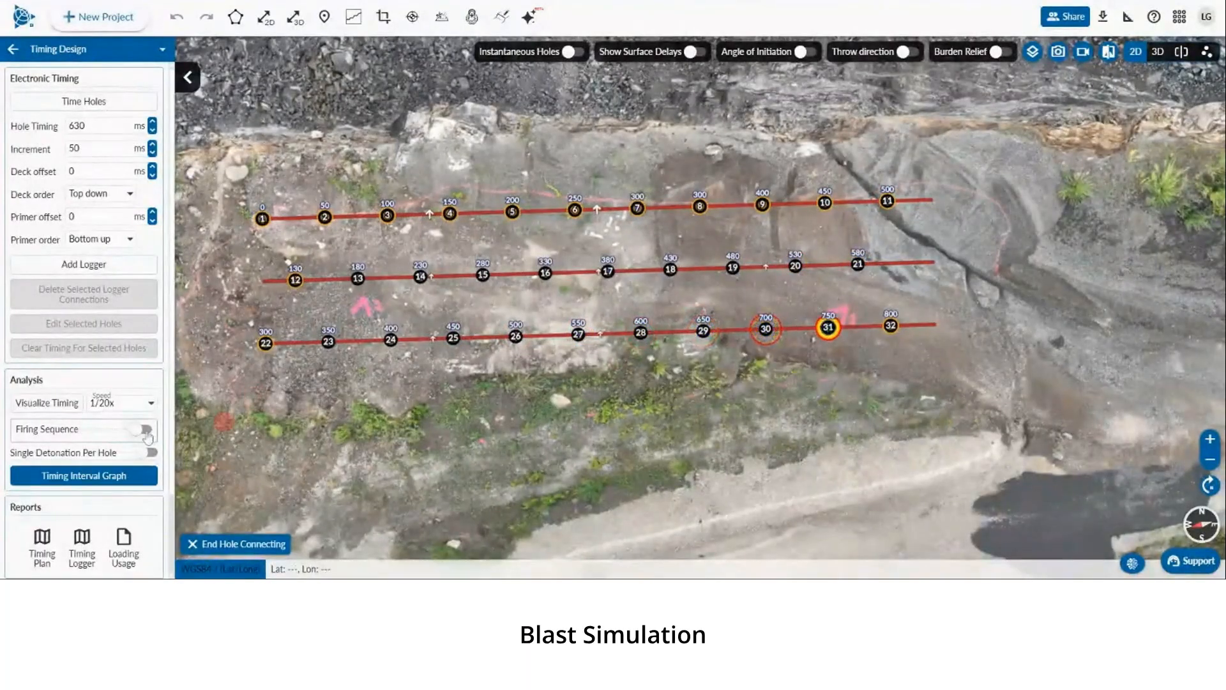
click(146, 429)
click(146, 430)
Open the timing interval graph and inspect the interval bars
scroll(142, 451, down, 1)
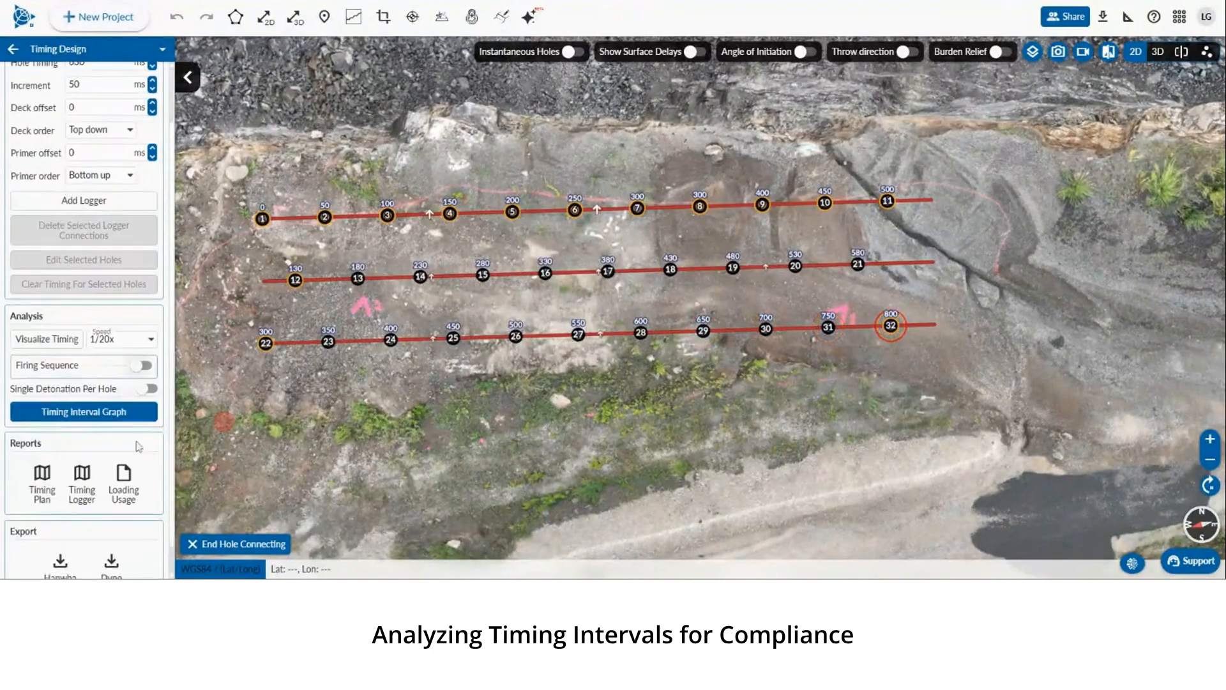
click(123, 418)
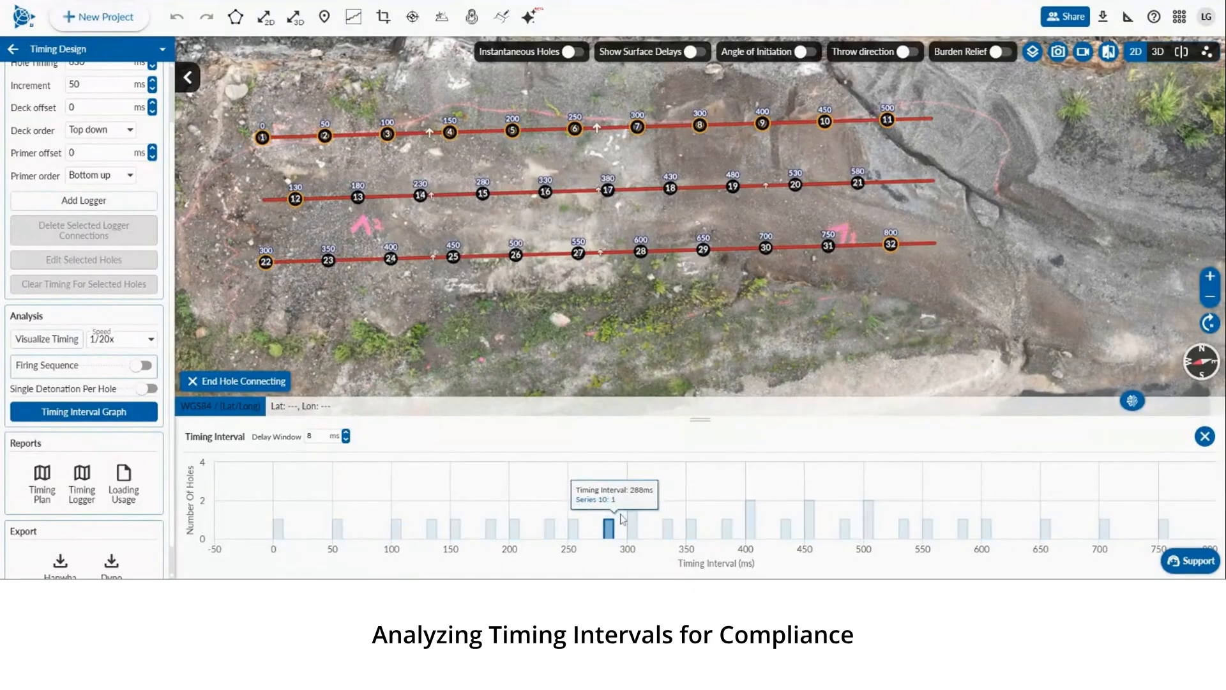
mouse_move(647, 524)
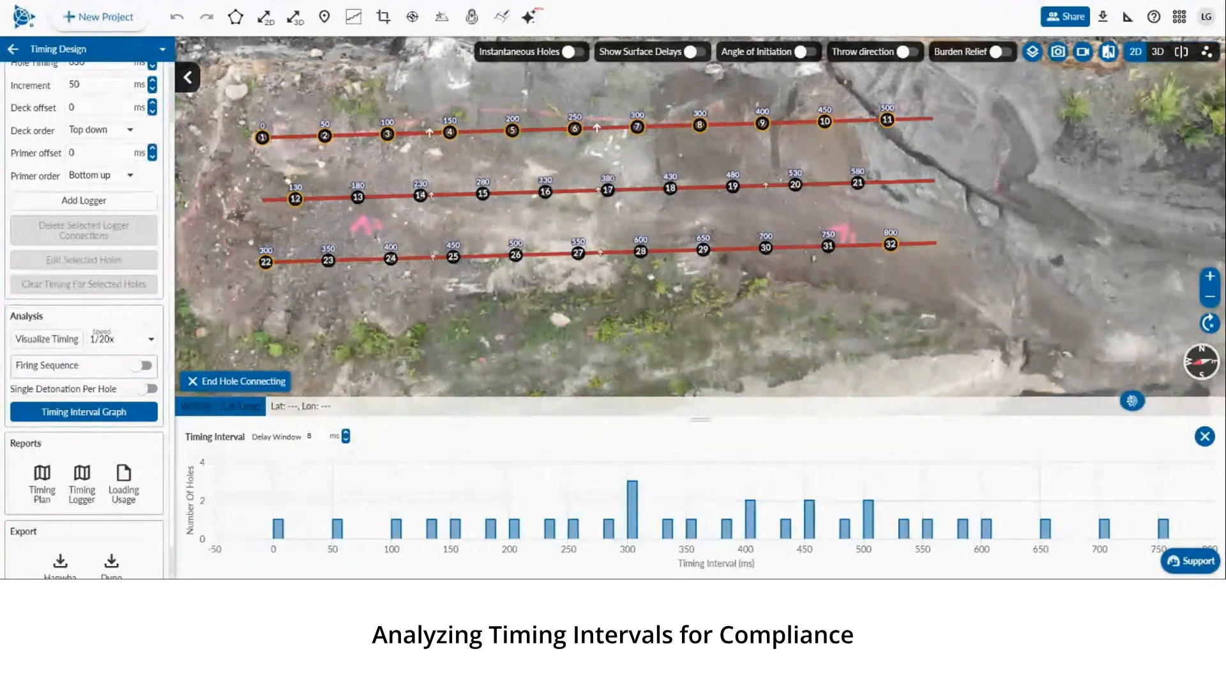
mouse_move(571, 529)
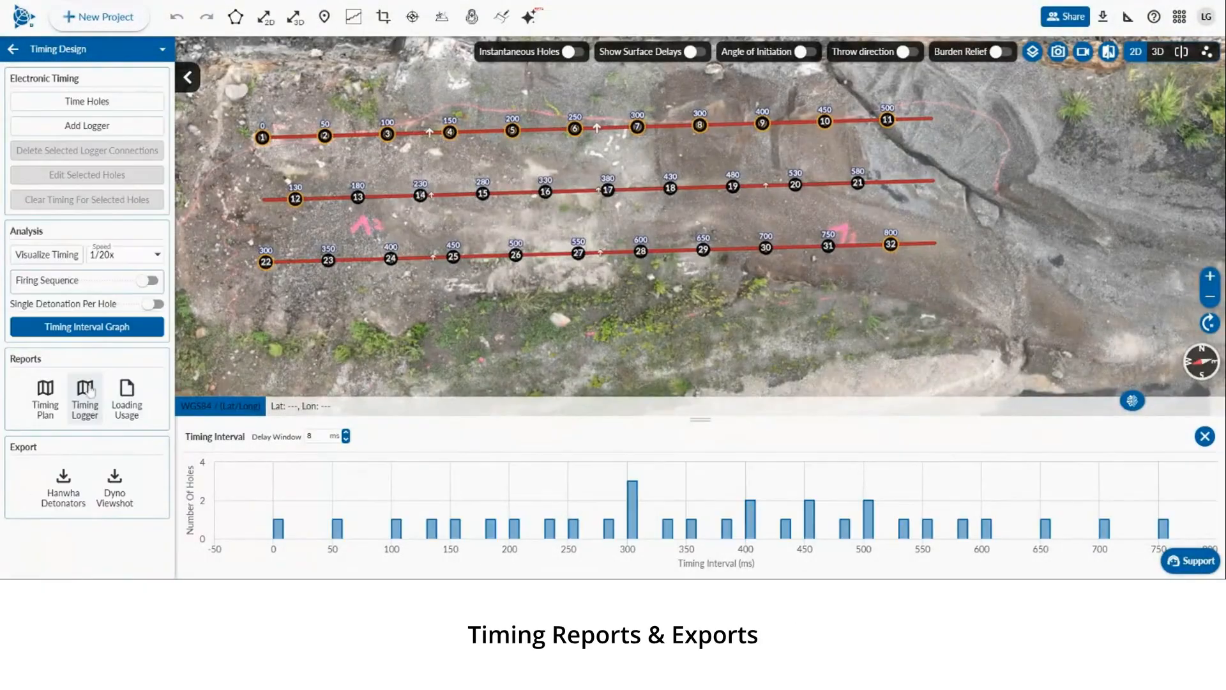